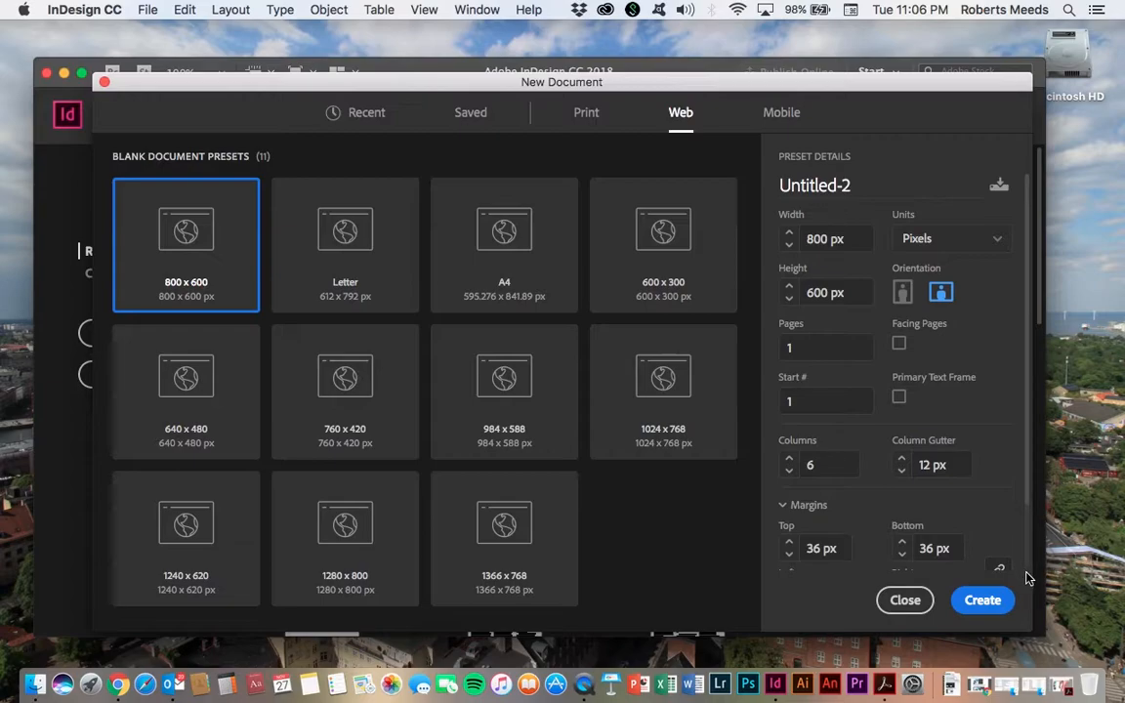
Step: Create a new 800 x 600 px web document
left_click(982, 600)
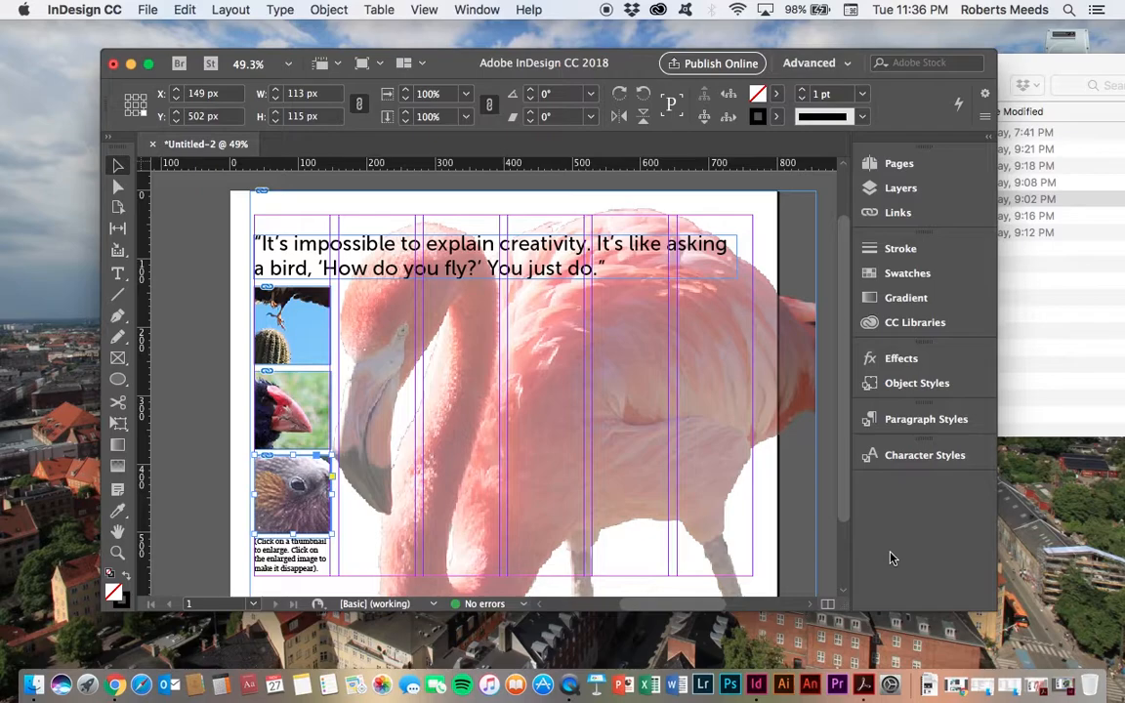
Step: Compare each thumbnail frame on the page with its matching image file in the images folder
left_click(532, 393)
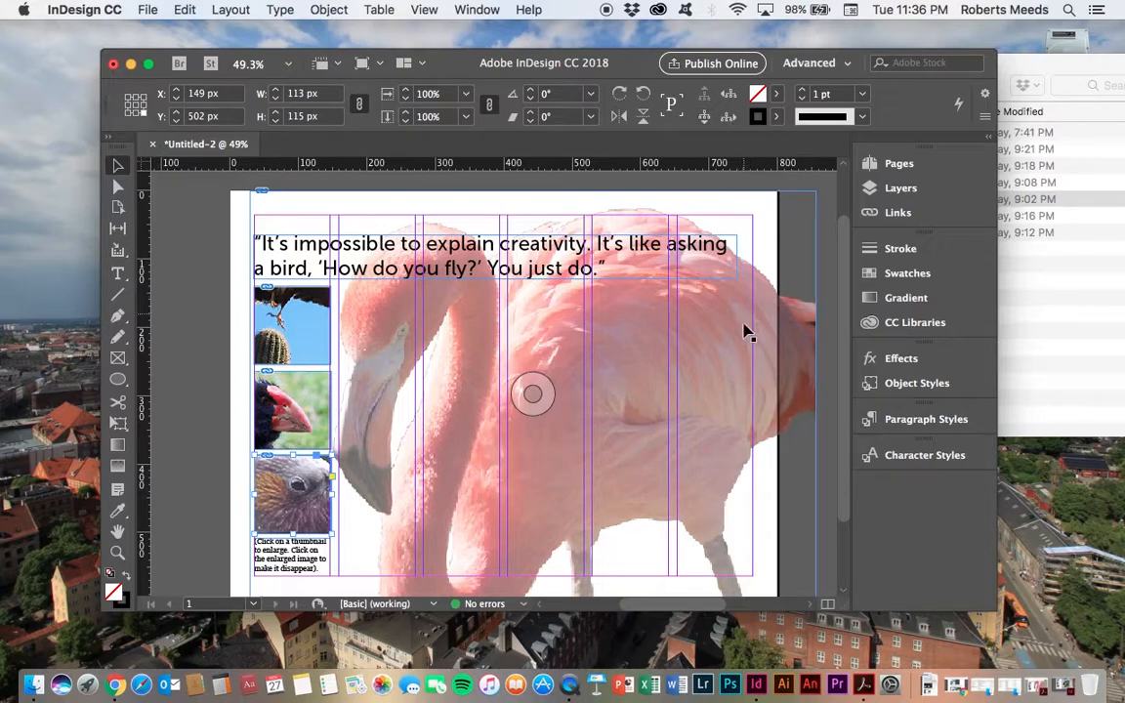
left_click(1008, 293)
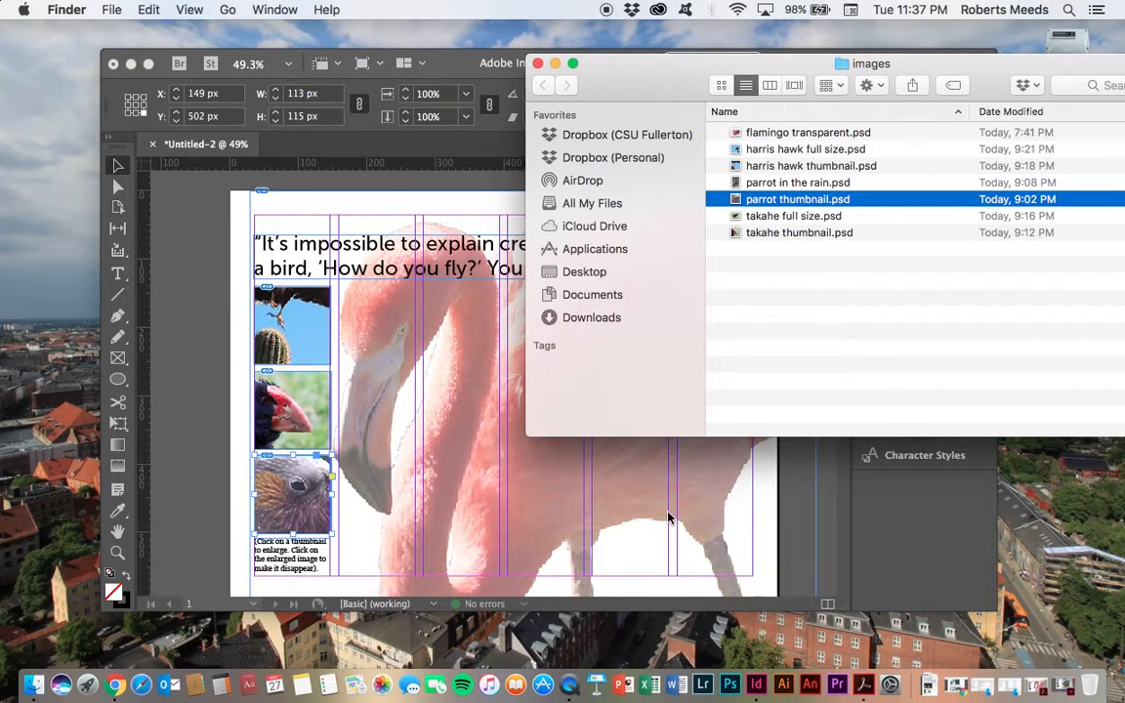
left_click(794, 138)
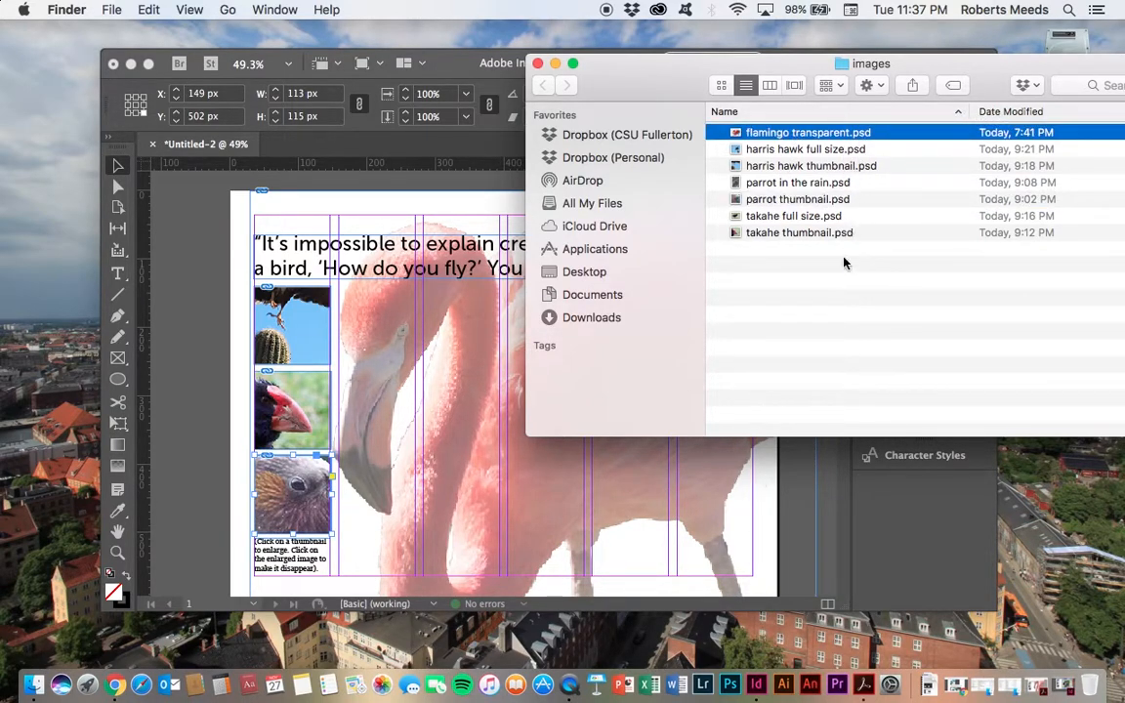
left_click(186, 312)
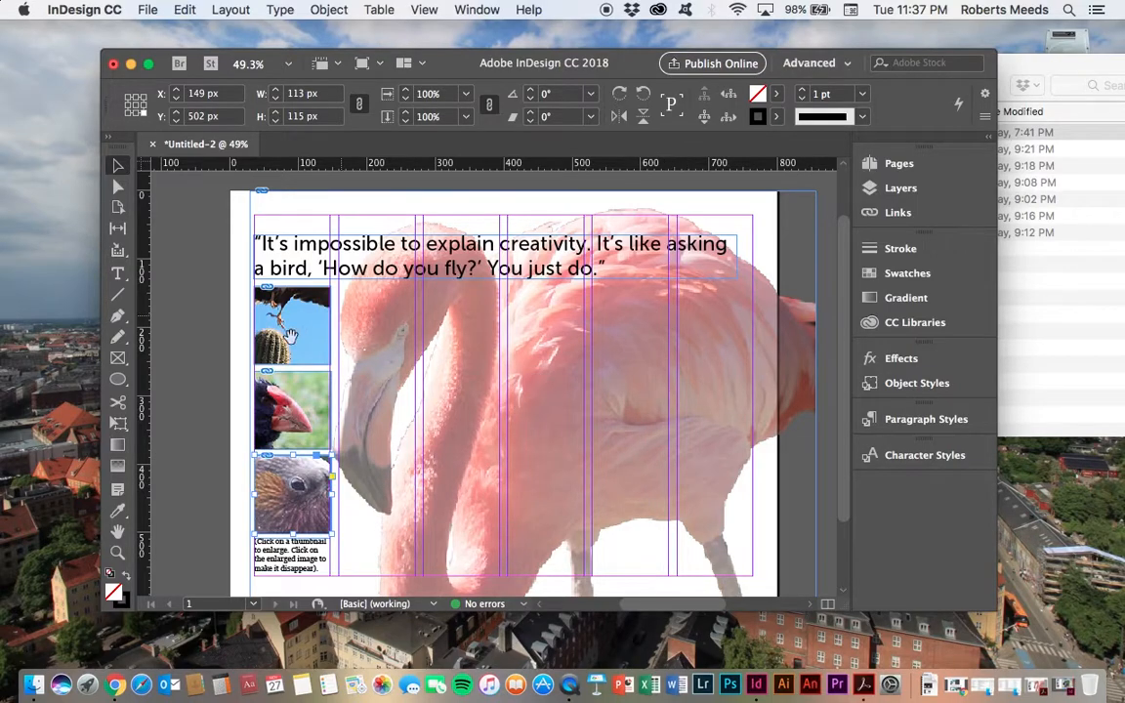
left_click(322, 353)
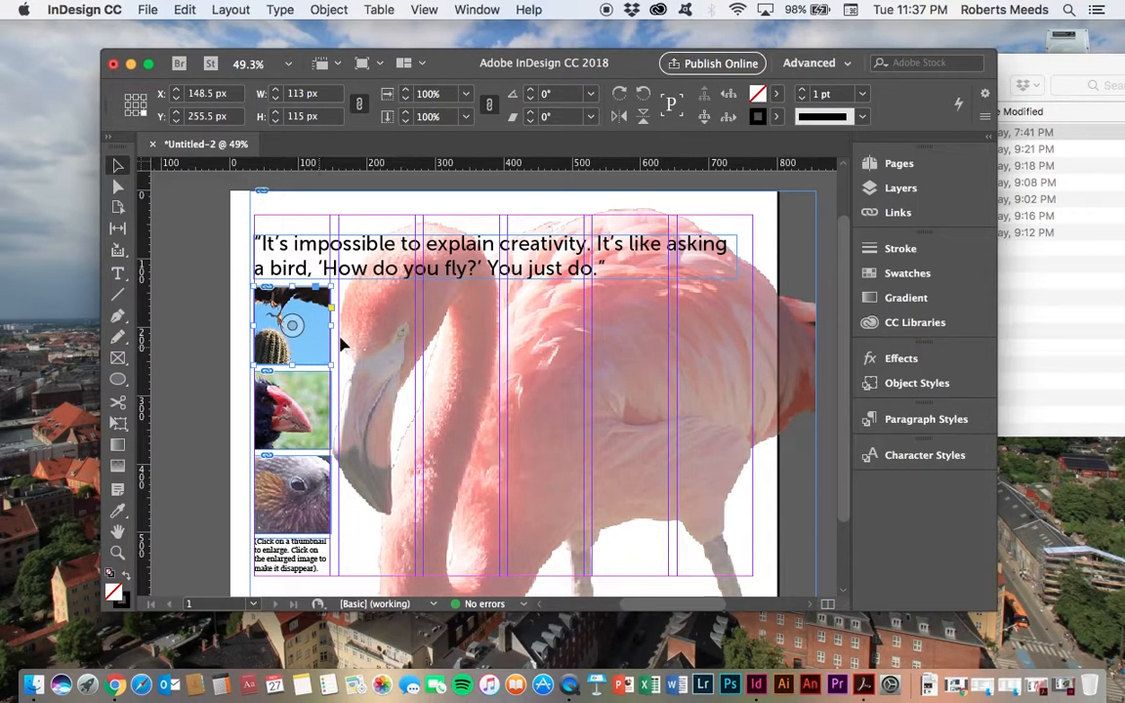
left_click(1070, 296)
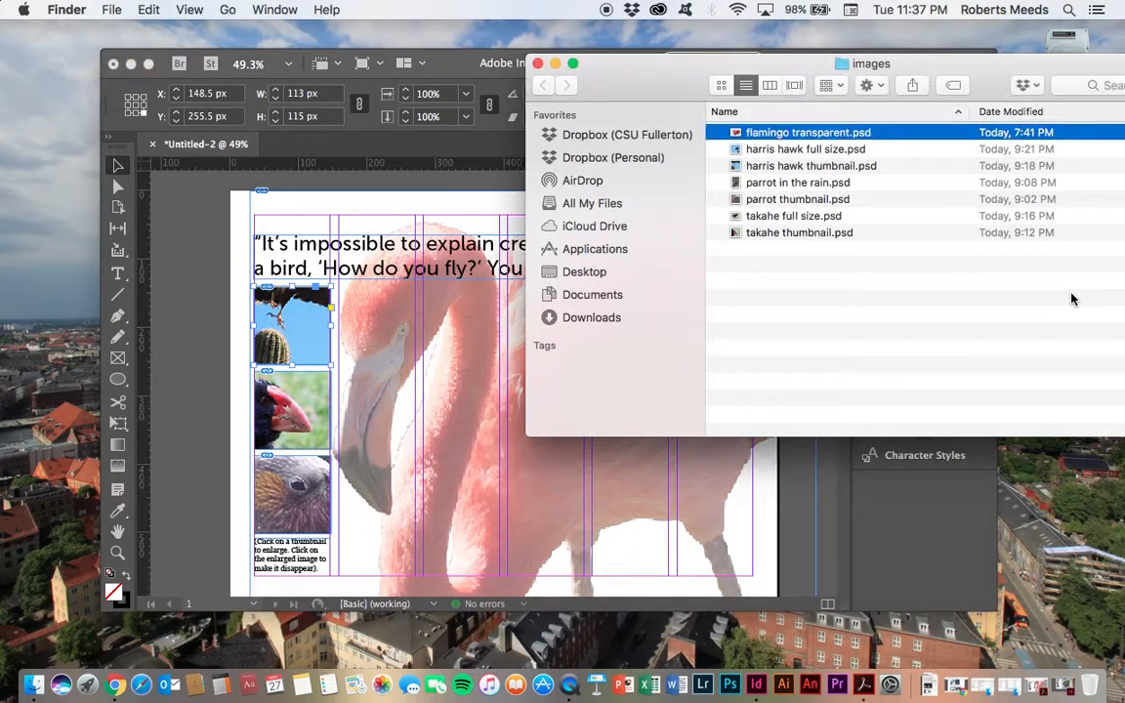
left_click(798, 166)
left_click(318, 405)
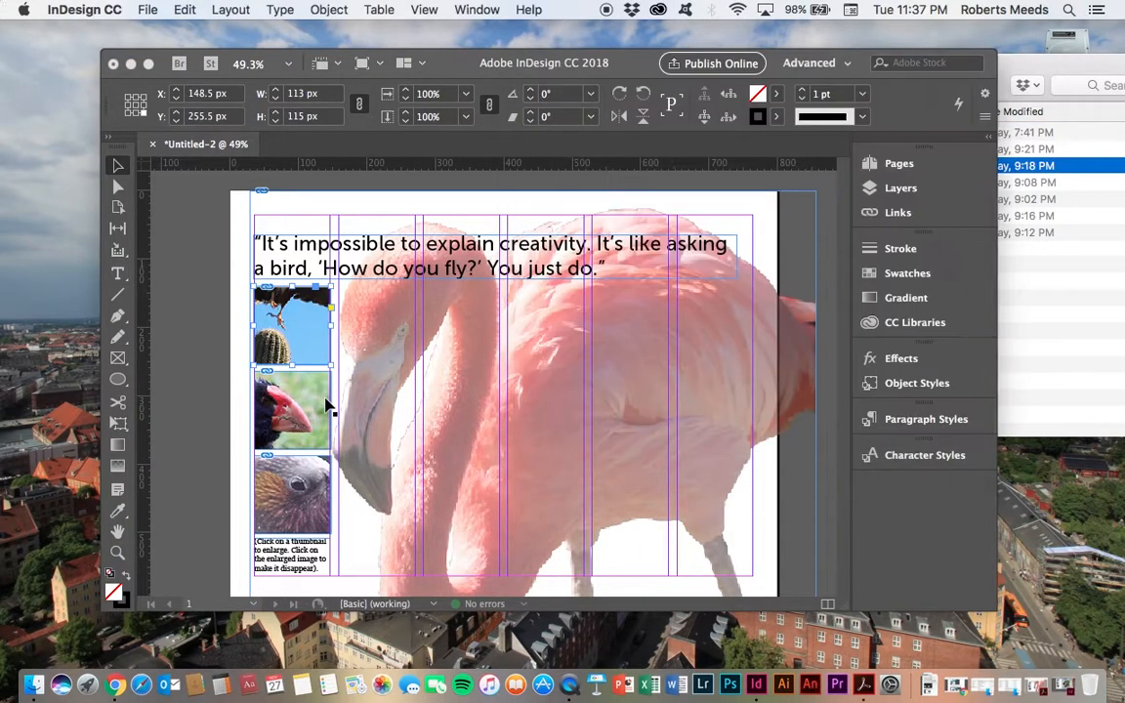
left_click(327, 405)
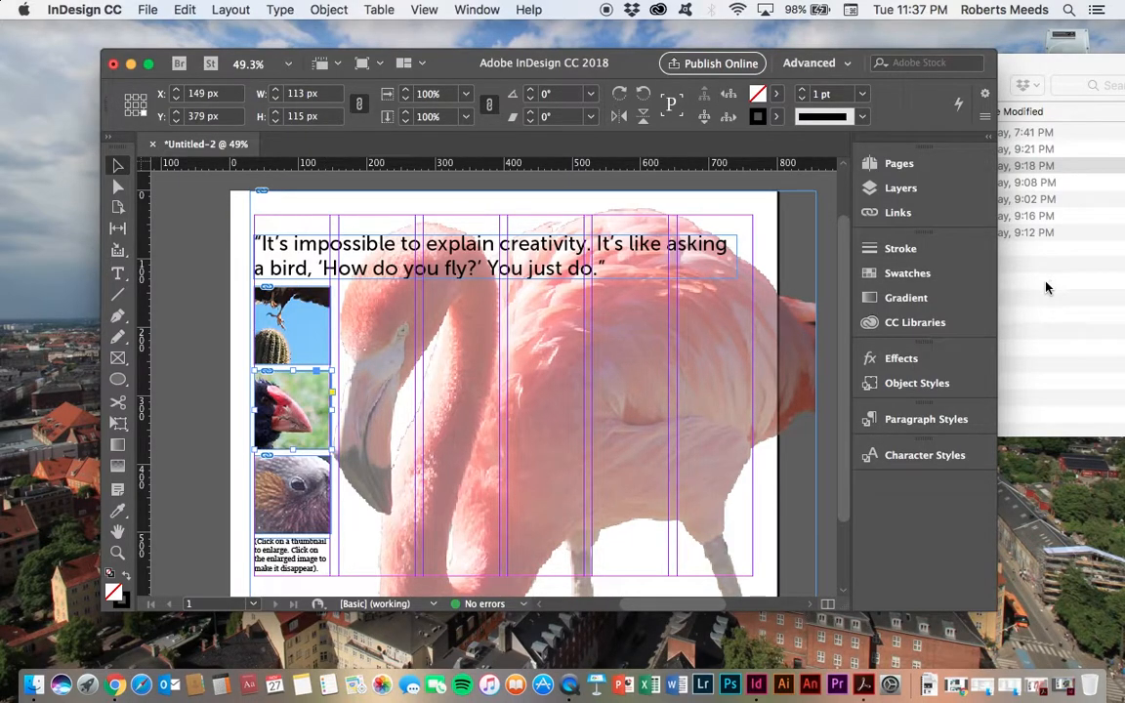
left_click(1045, 288)
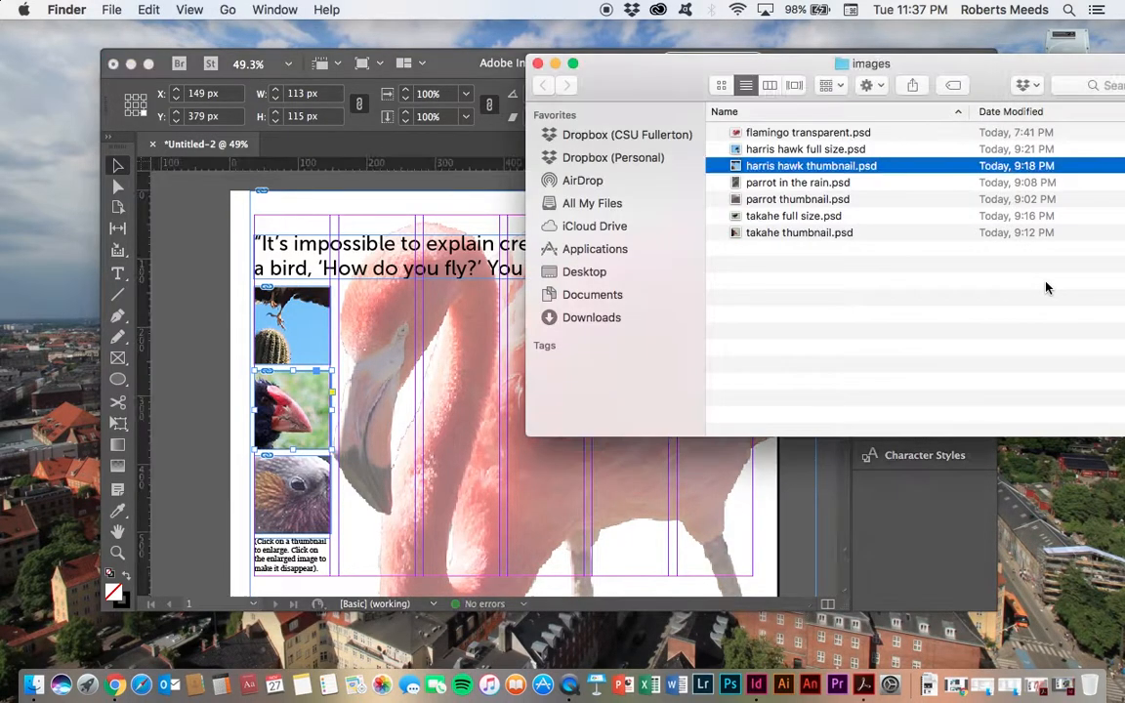
left_click(781, 232)
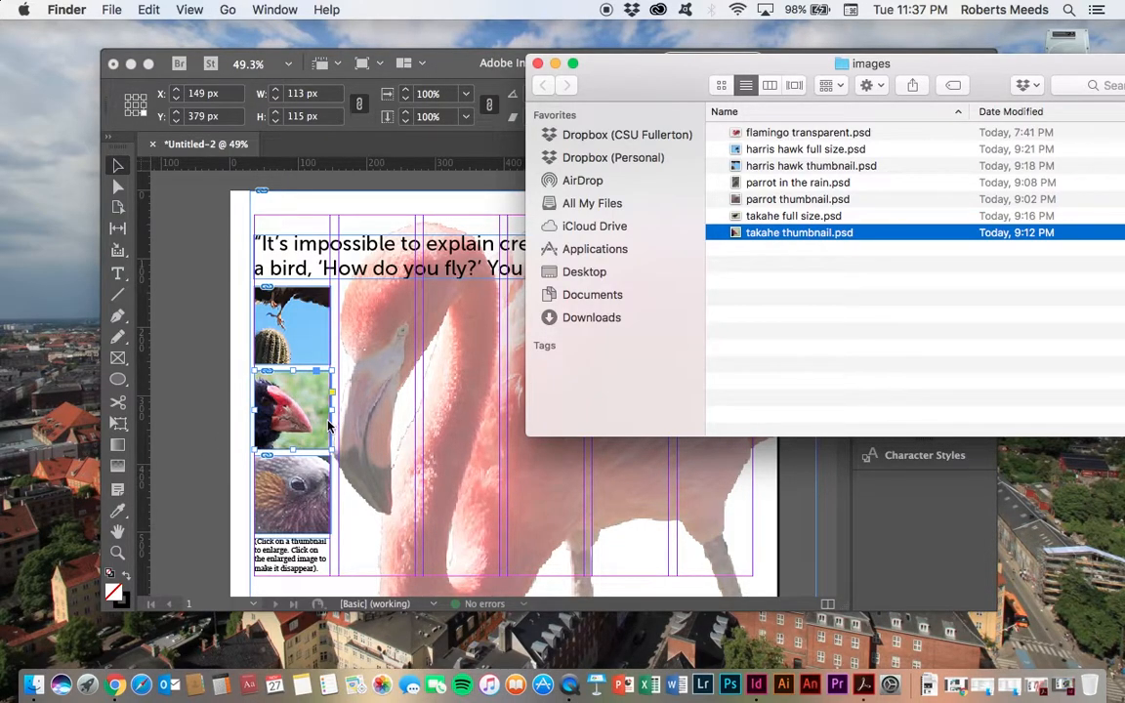
left_click(298, 500)
left_click(312, 481)
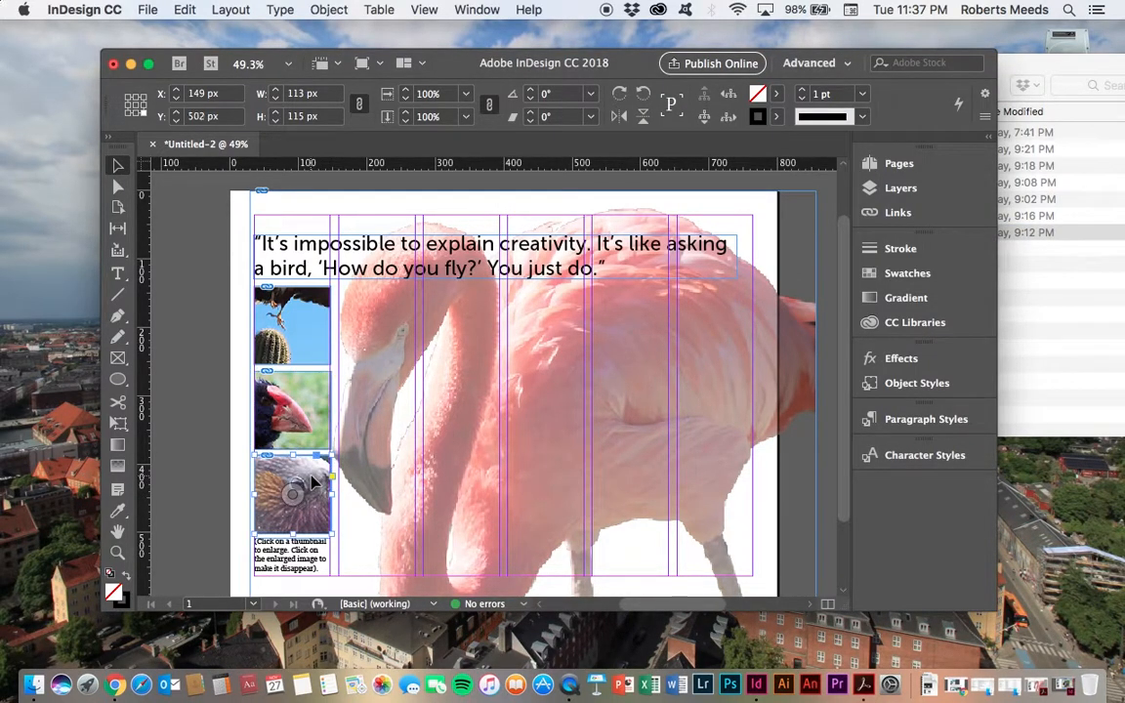
left_click(1055, 371)
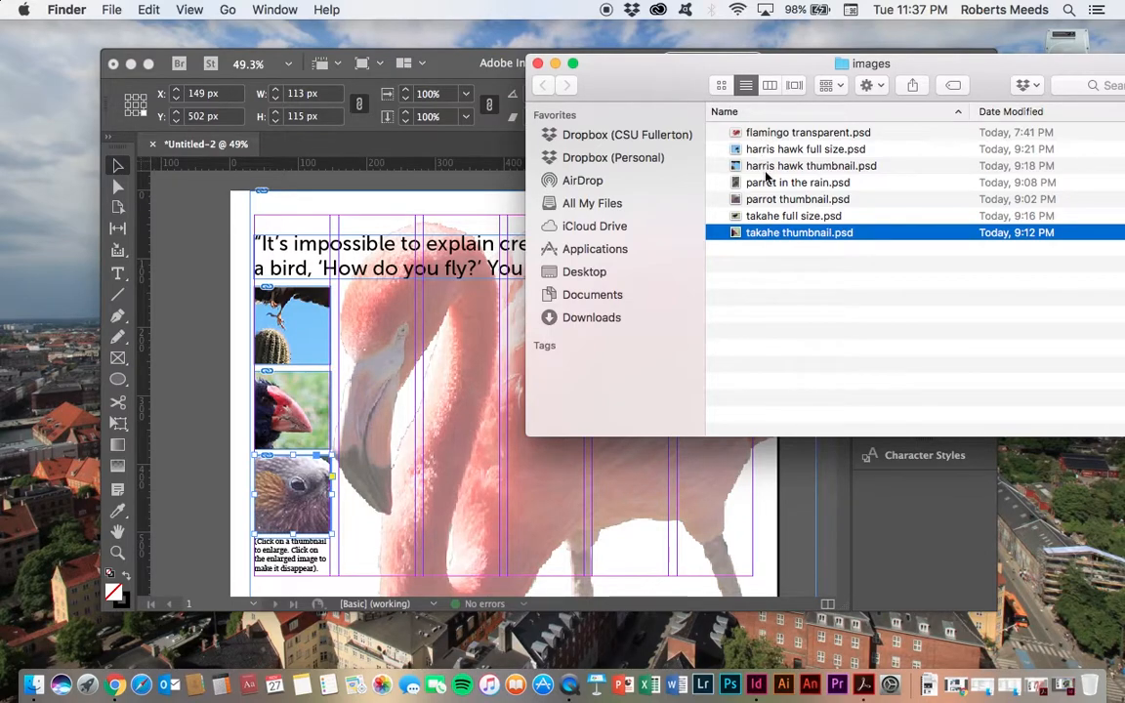
left_click(781, 199)
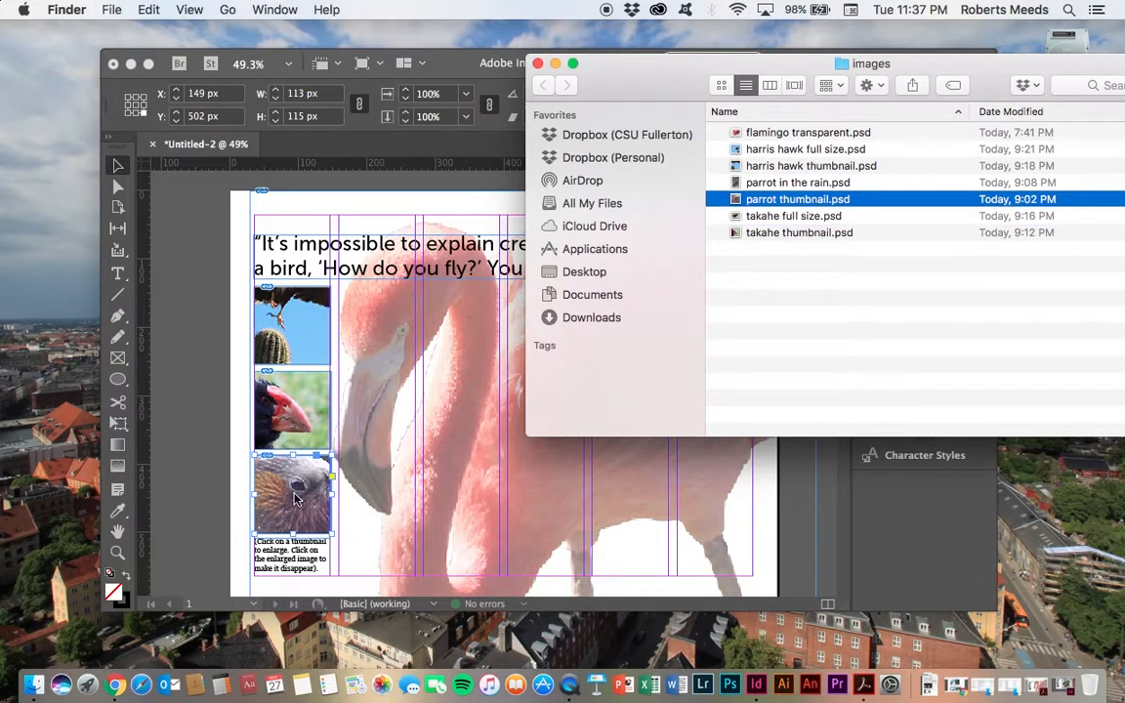
left_click(273, 445)
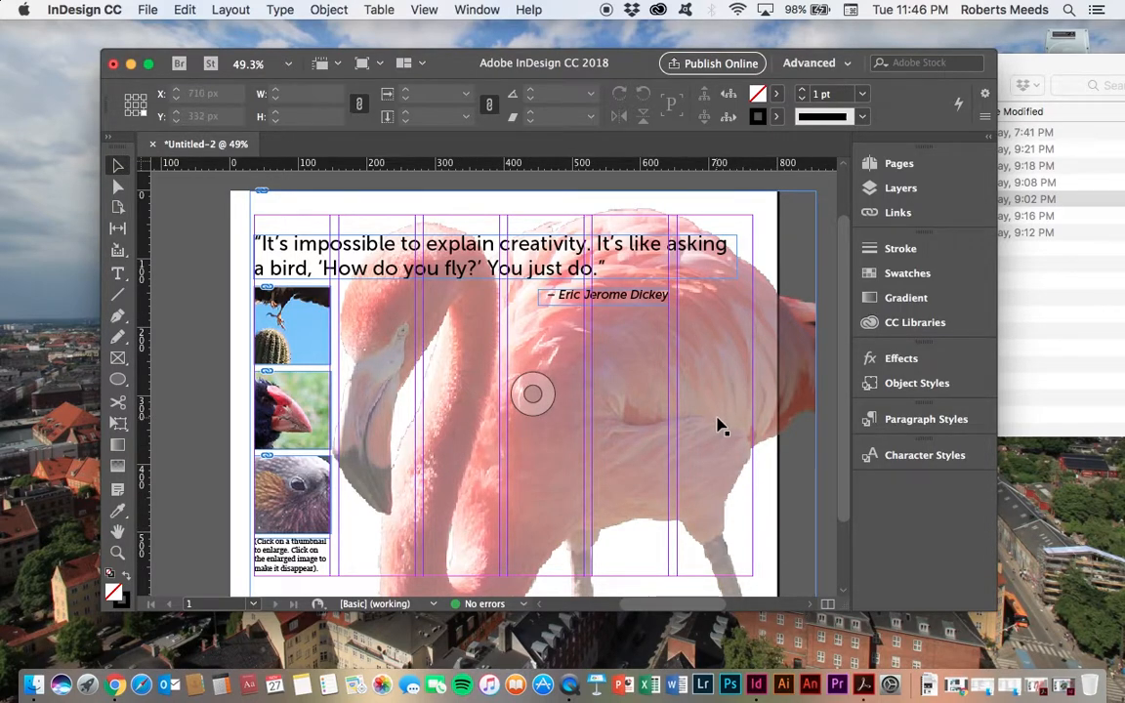
Step: Place harris hawk full size.psd at 480 x 450 px beside the thumbnails, positioned just below the quote
left_click(148, 10)
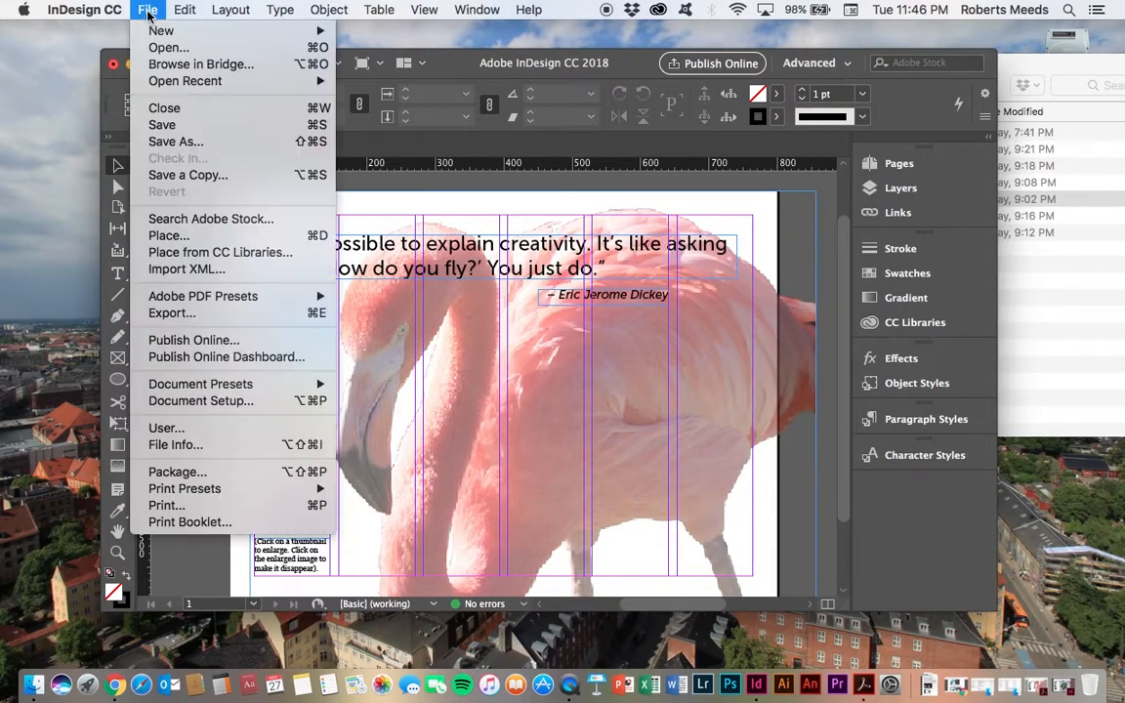
left_click(180, 235)
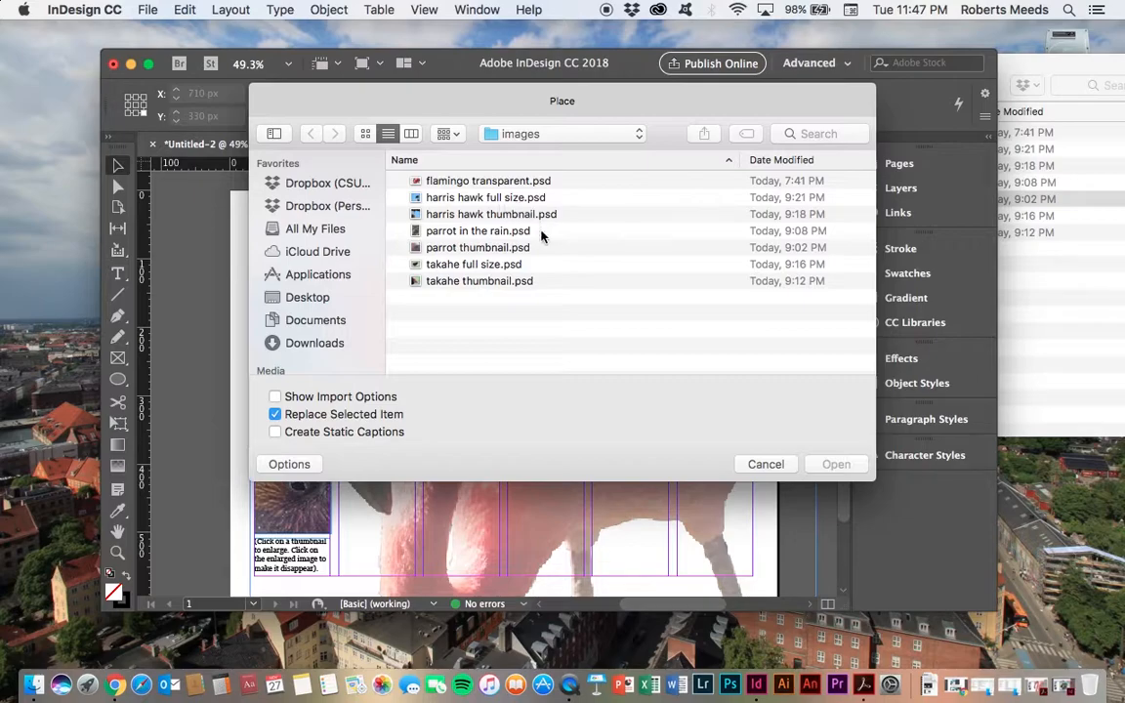
left_click(452, 198)
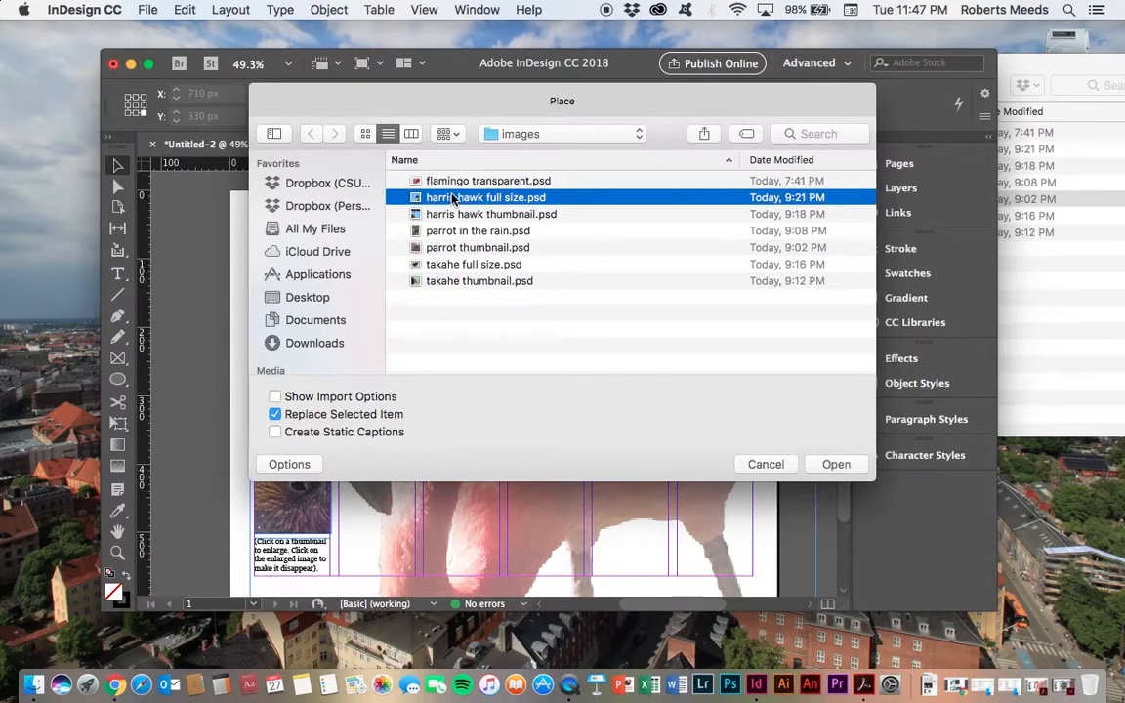
left_click(827, 467)
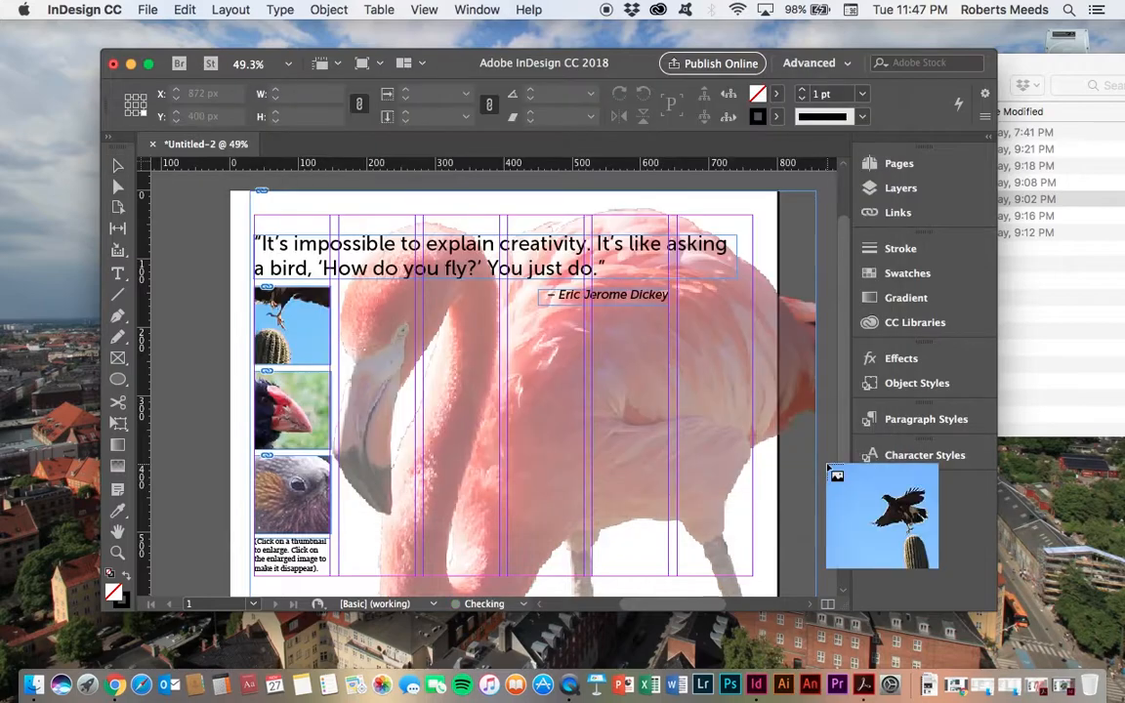
left_click(527, 348)
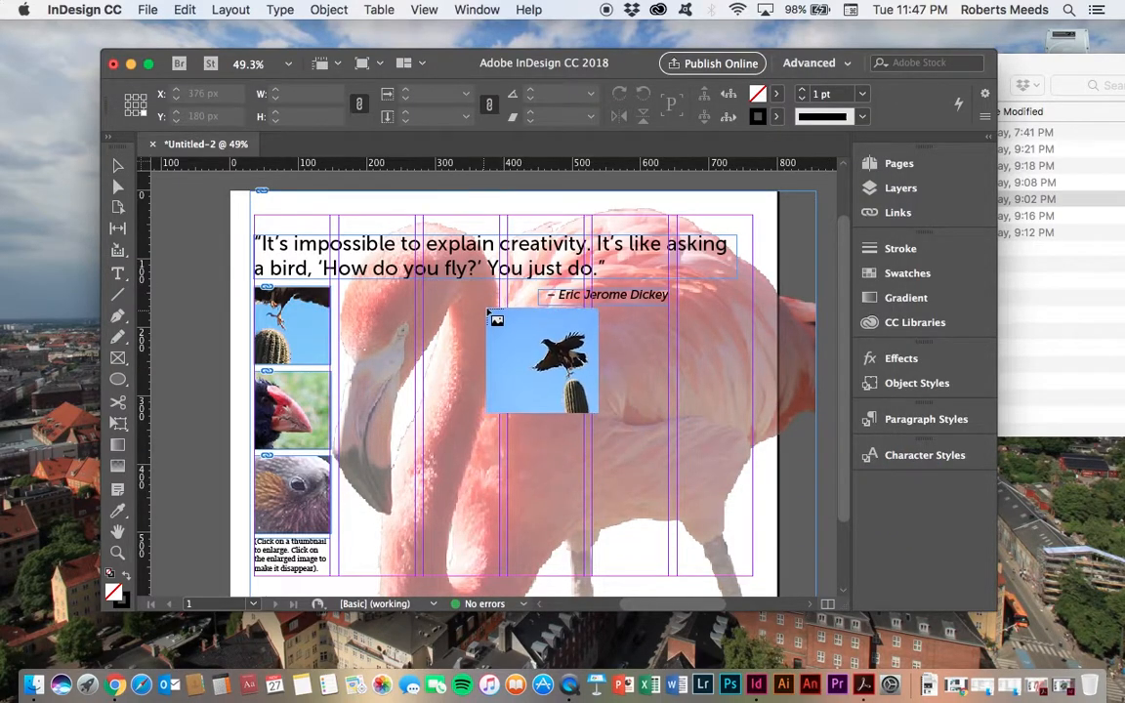
left_click(459, 293)
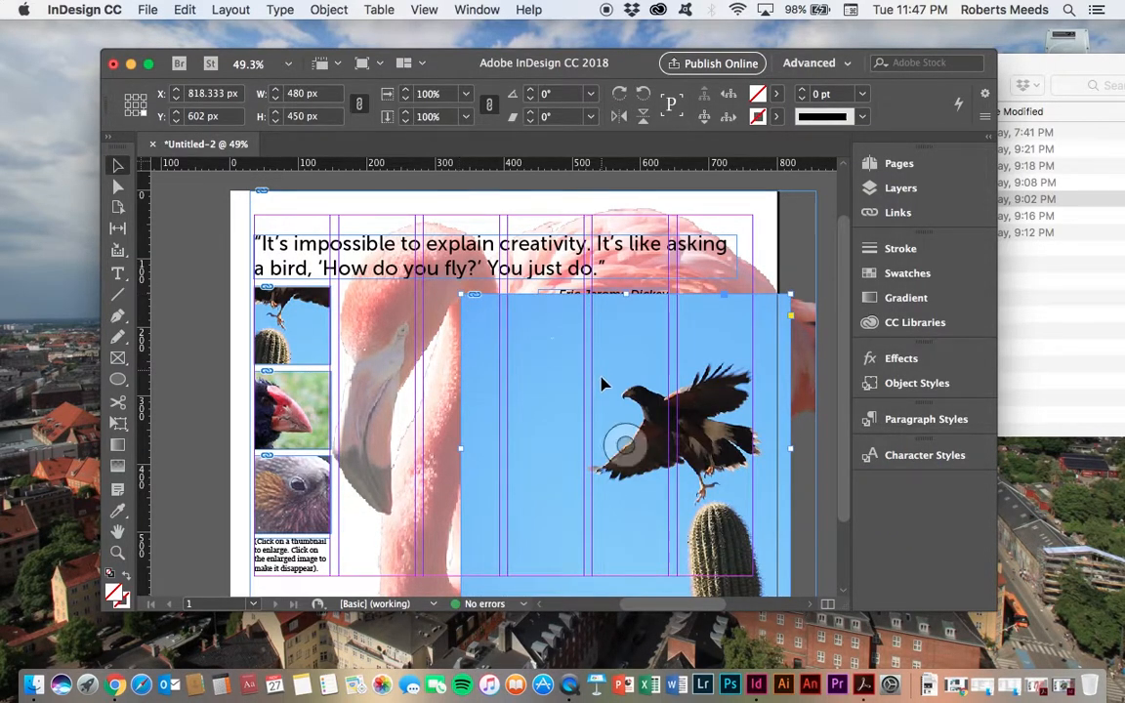
left_click_drag(602, 382, 567, 372)
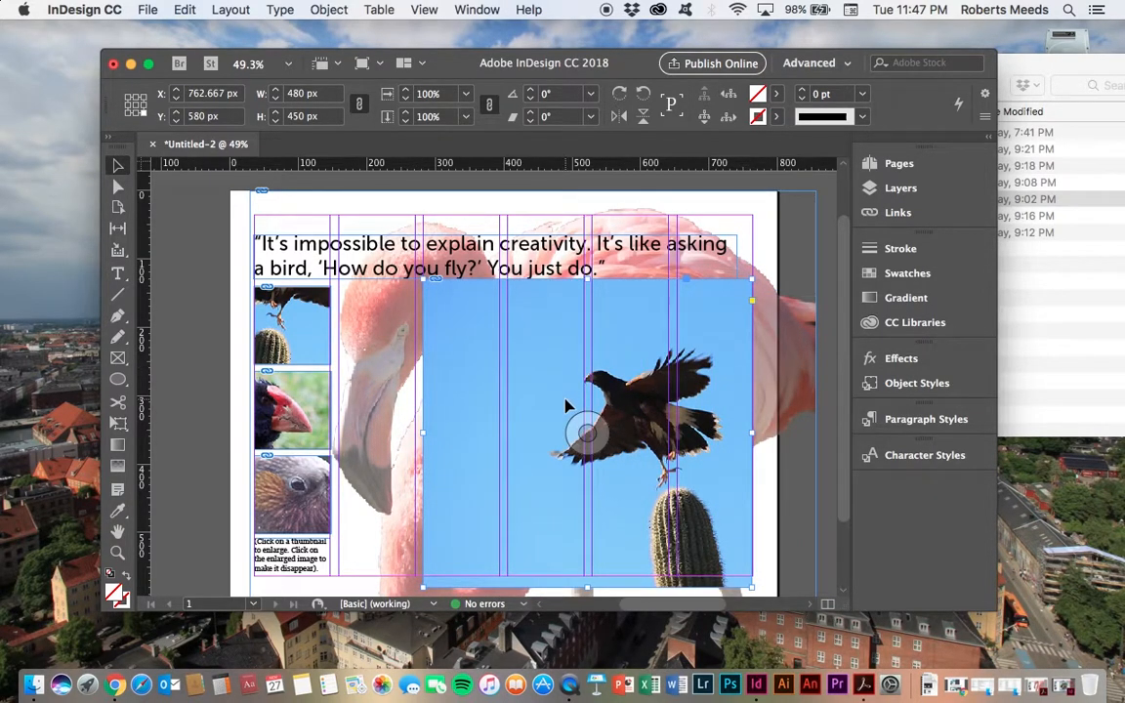
key("Down")
key("Down")
key("Down")
key("Down")
key("Down")
key("Down")
key("Down")
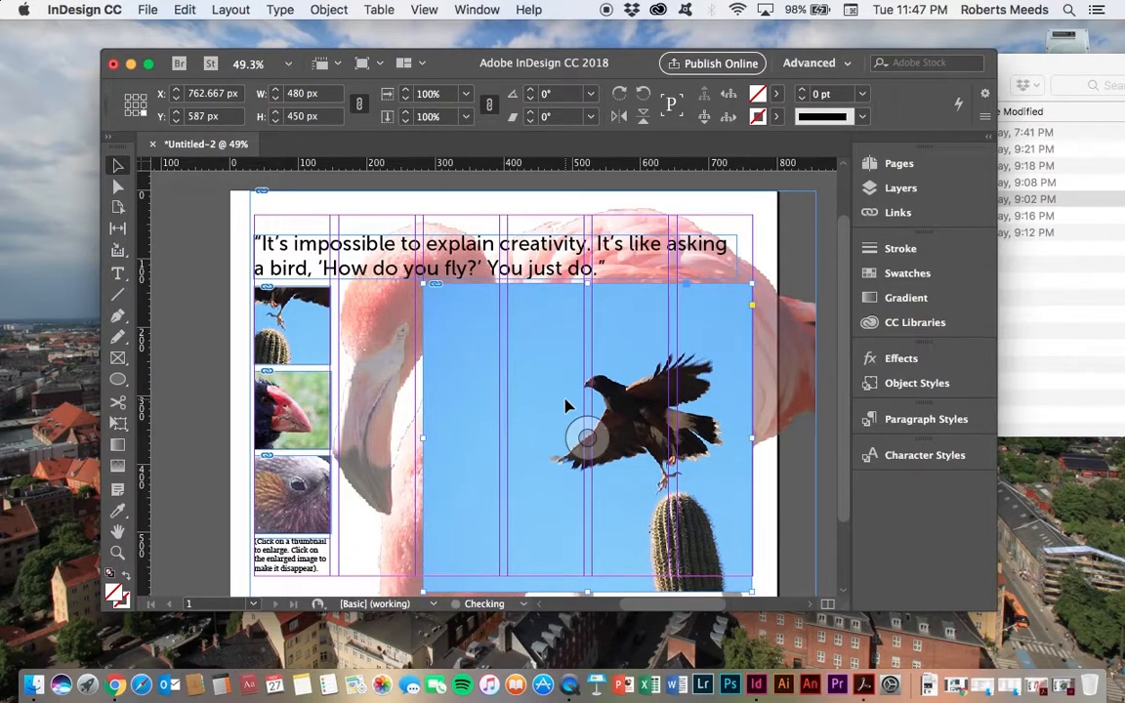
left_click(207, 318)
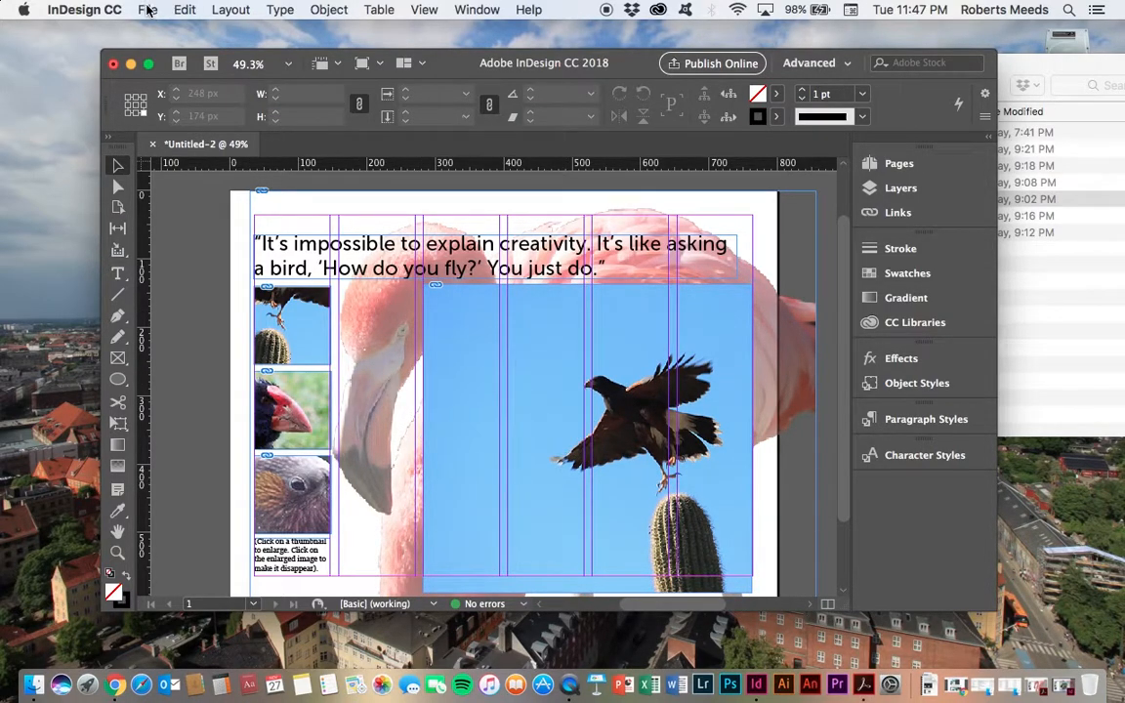
Step: Place takahe full size.psd at 490 x 378 px and move it over the hawk image
left_click(147, 10)
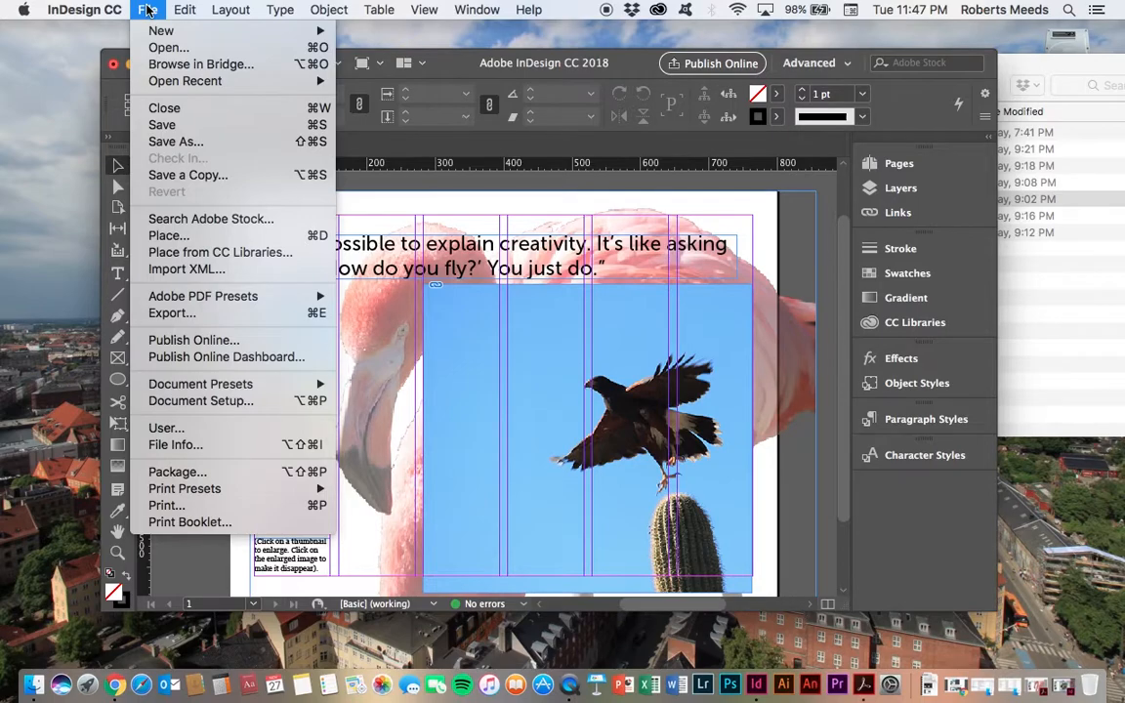
left_click(168, 235)
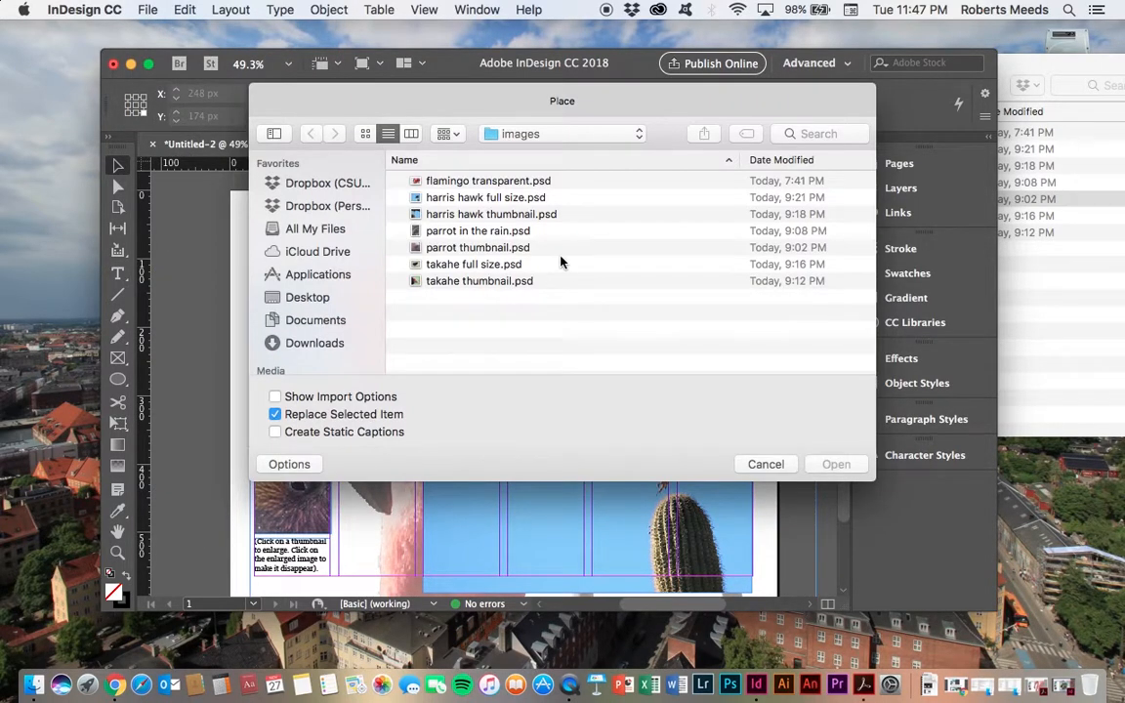
left_click(476, 264)
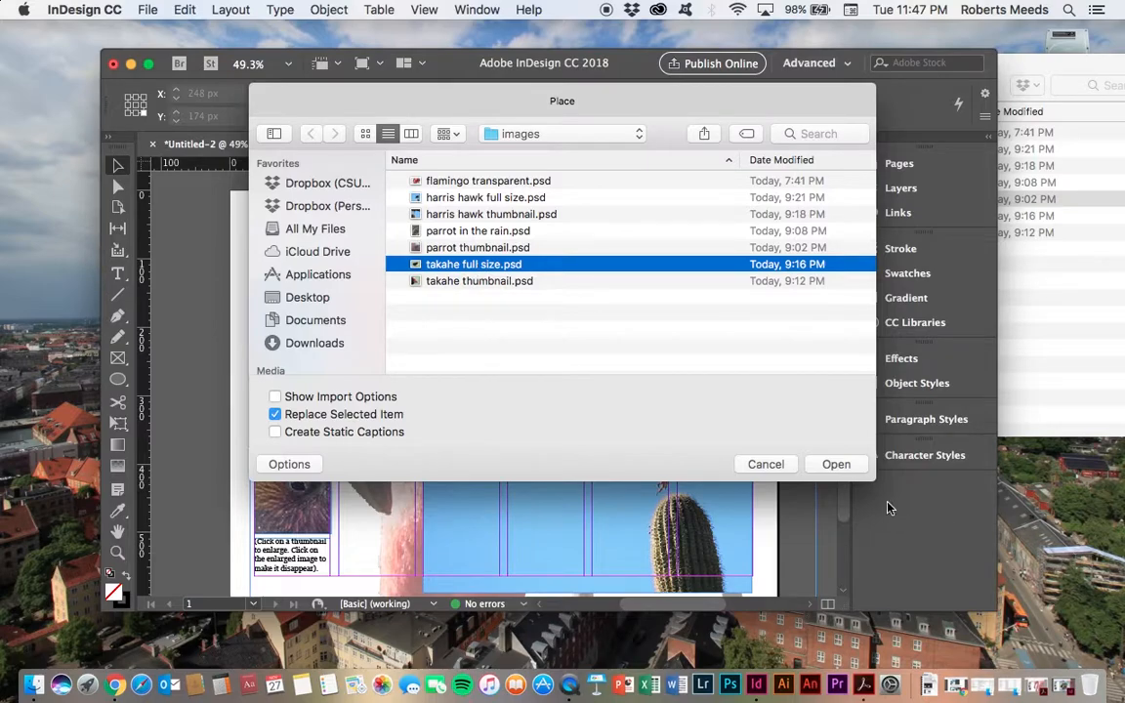
left_click(835, 464)
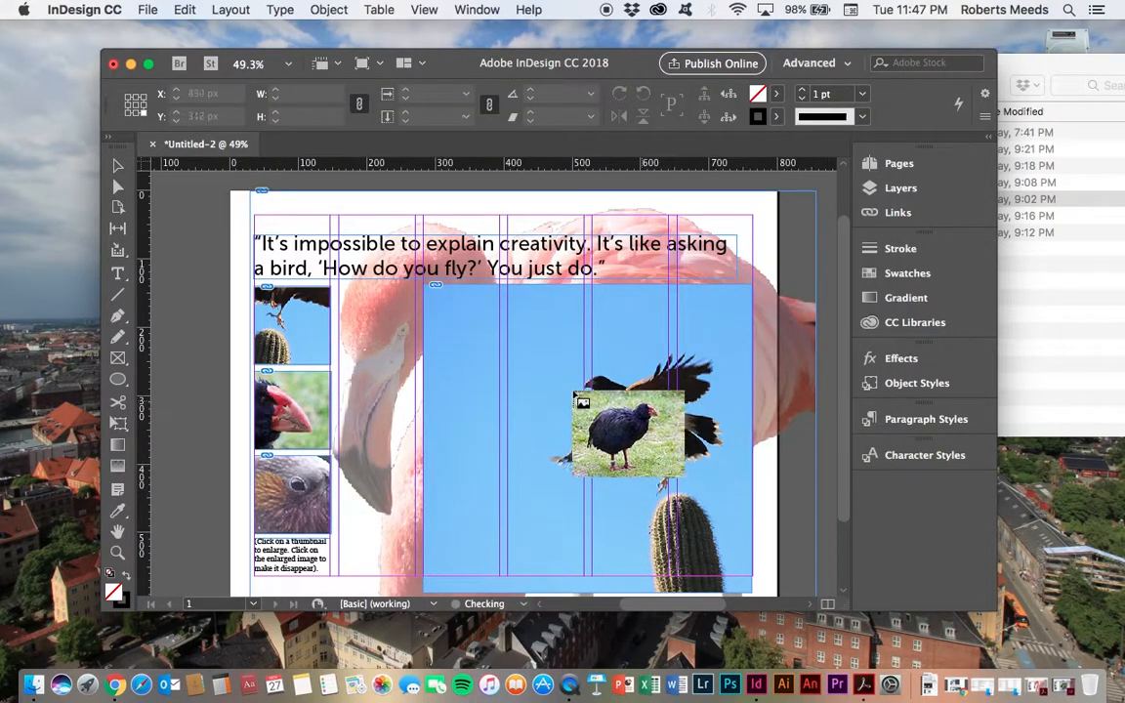
left_click(496, 314)
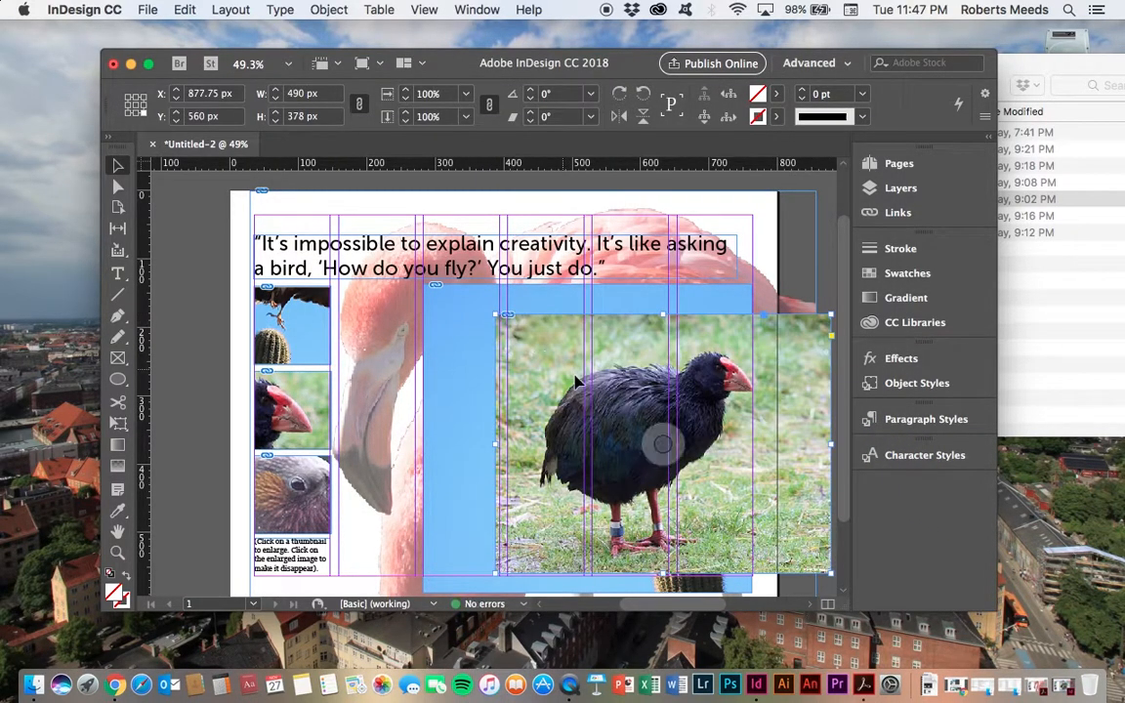
left_click_drag(567, 369, 487, 363)
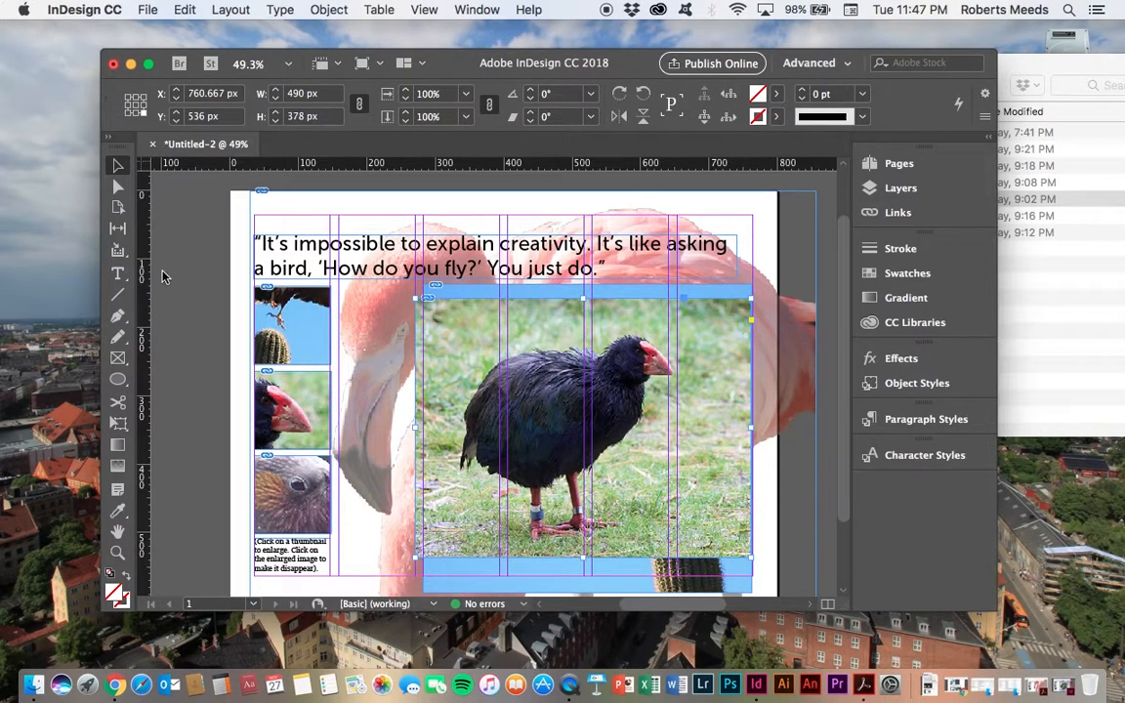
left_click(201, 338)
Step: Place parrot in the rain.psd by drawing a frame for it in the middle of the takahe image
left_click(149, 11)
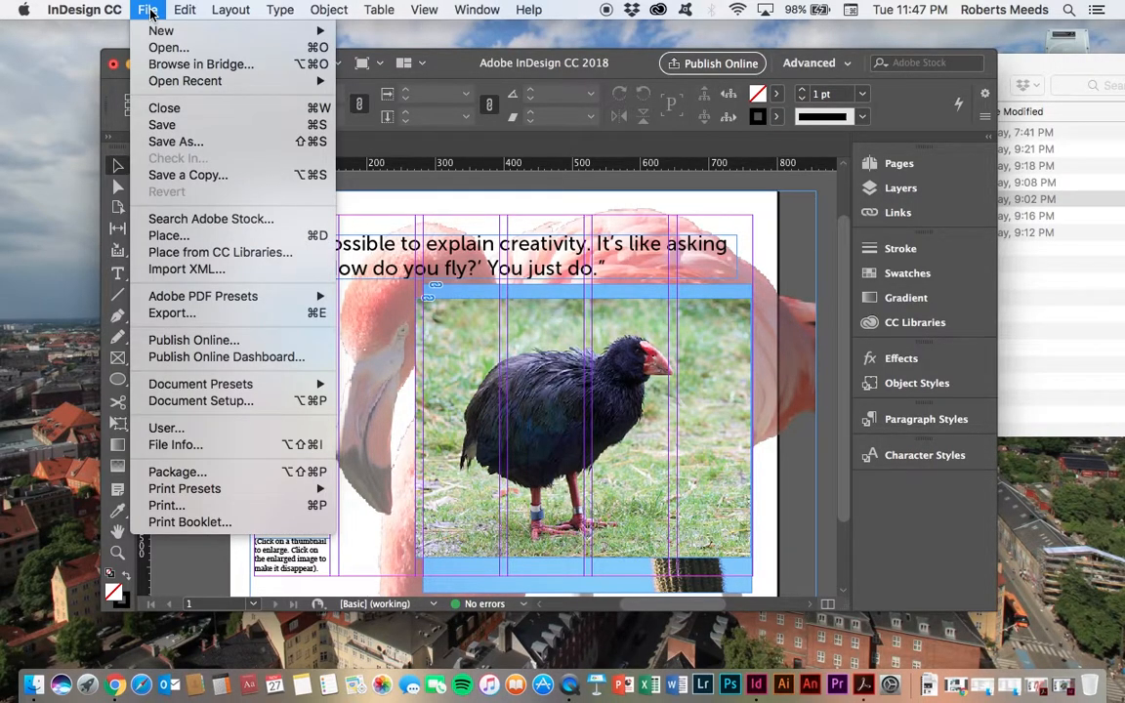
left_click(166, 235)
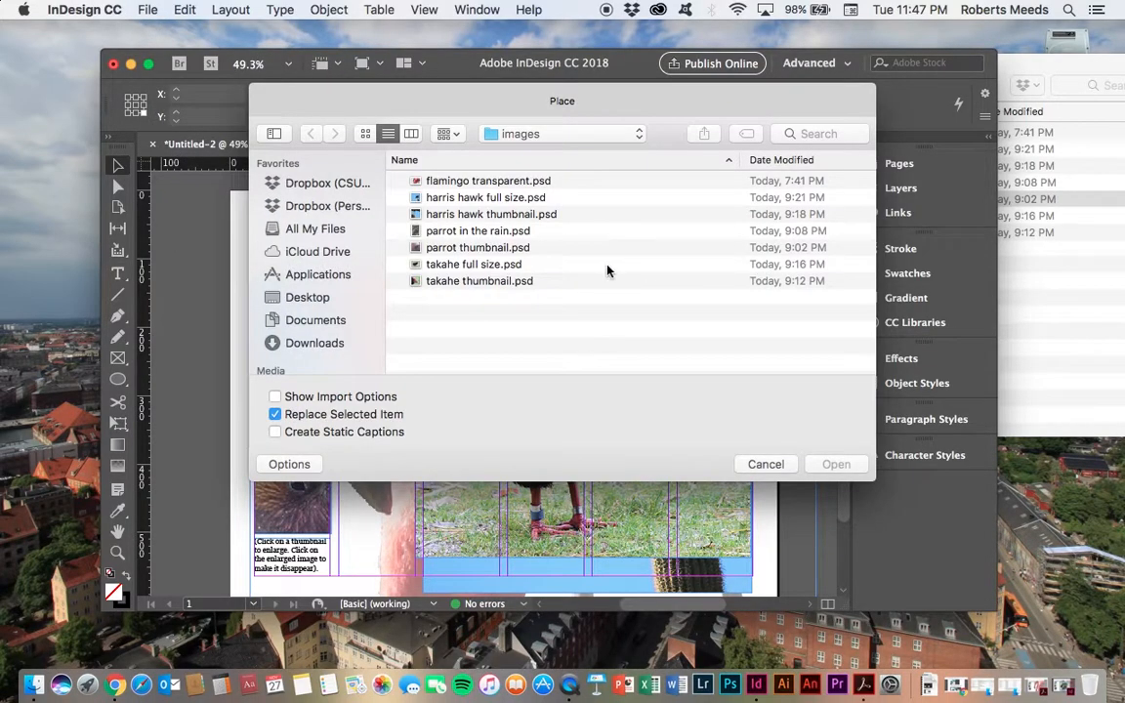
left_click(456, 233)
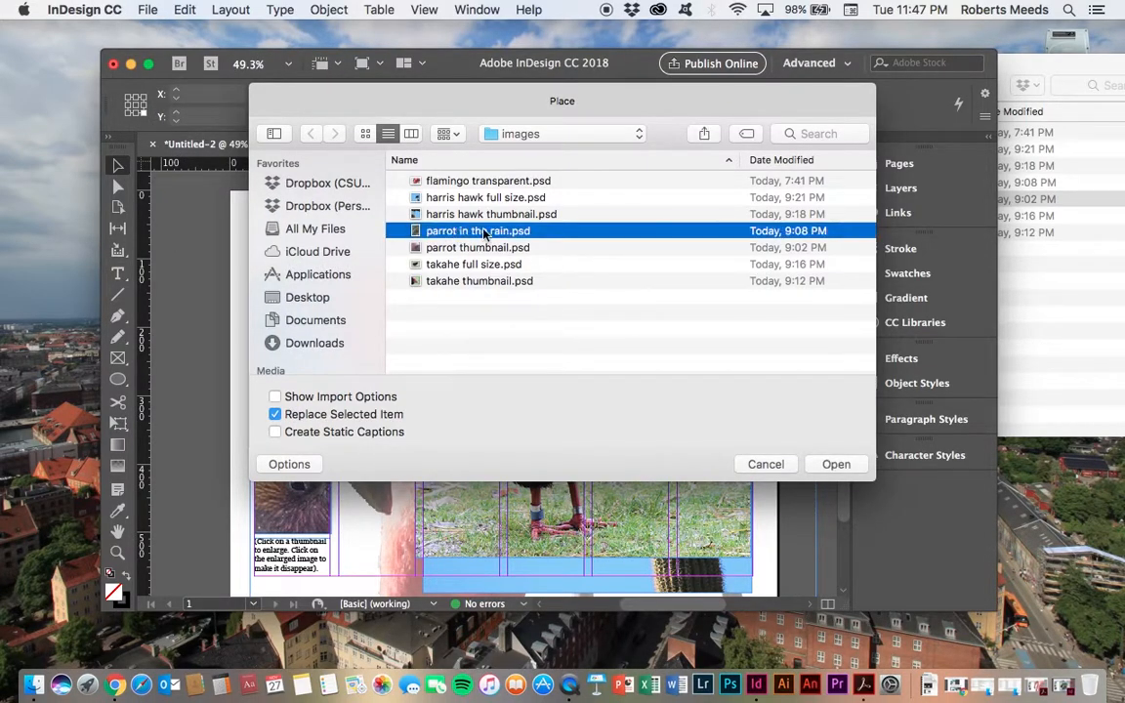
left_click(830, 465)
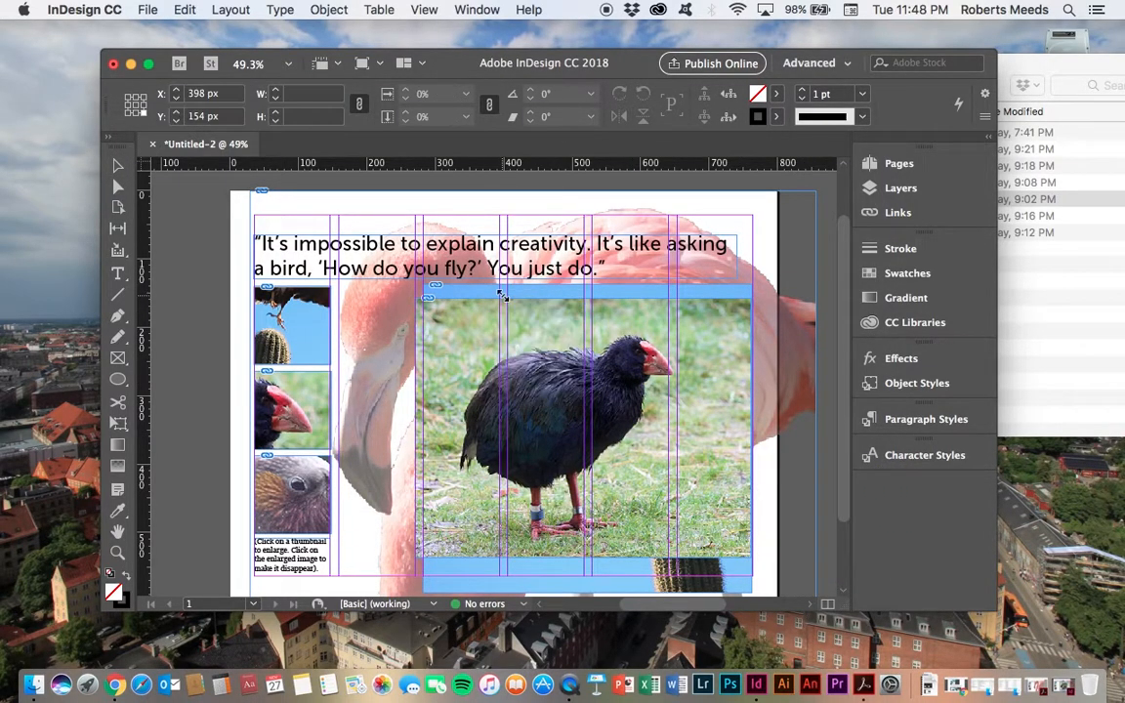
left_click_drag(505, 300, 666, 522)
left_click_drag(570, 347, 567, 362)
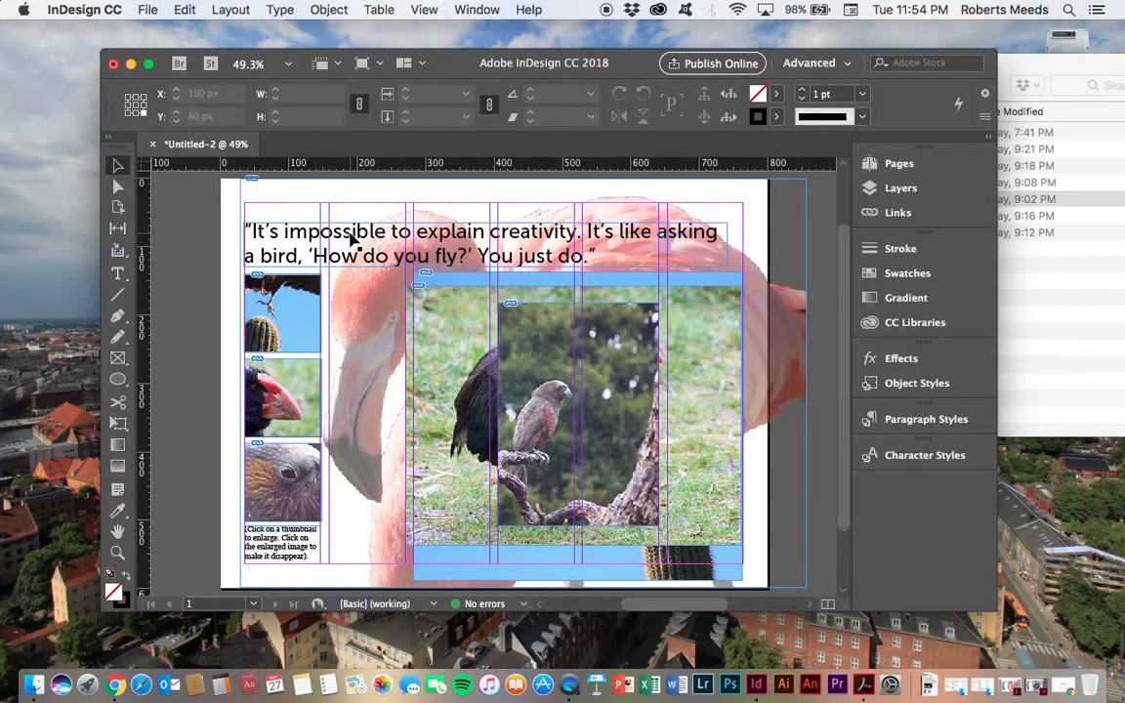
Step: Switch the workspace to Interactive for PDF and open the Buttons and Forms panel
left_click(848, 64)
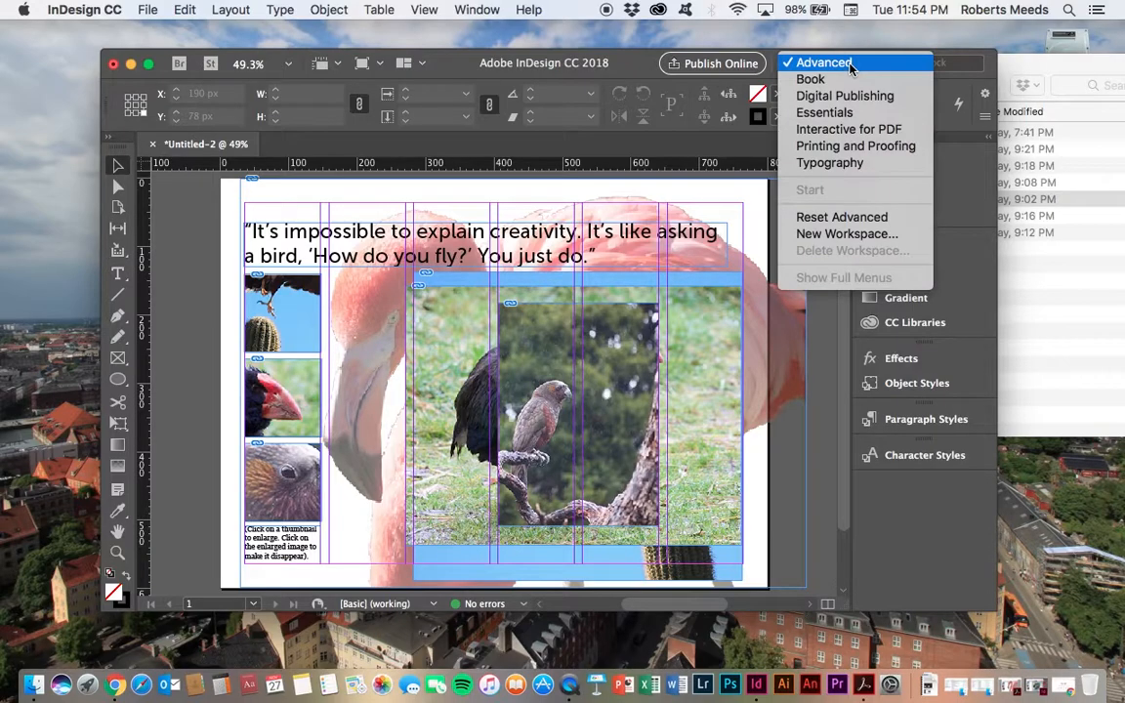
left_click(845, 130)
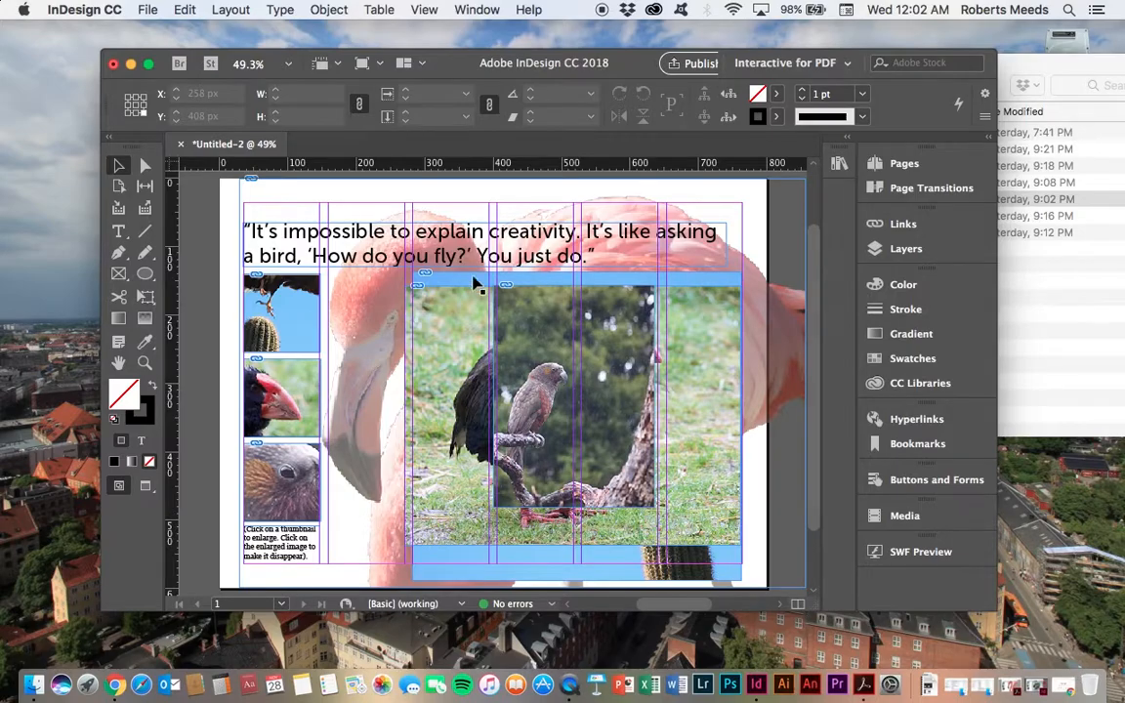
left_click(908, 480)
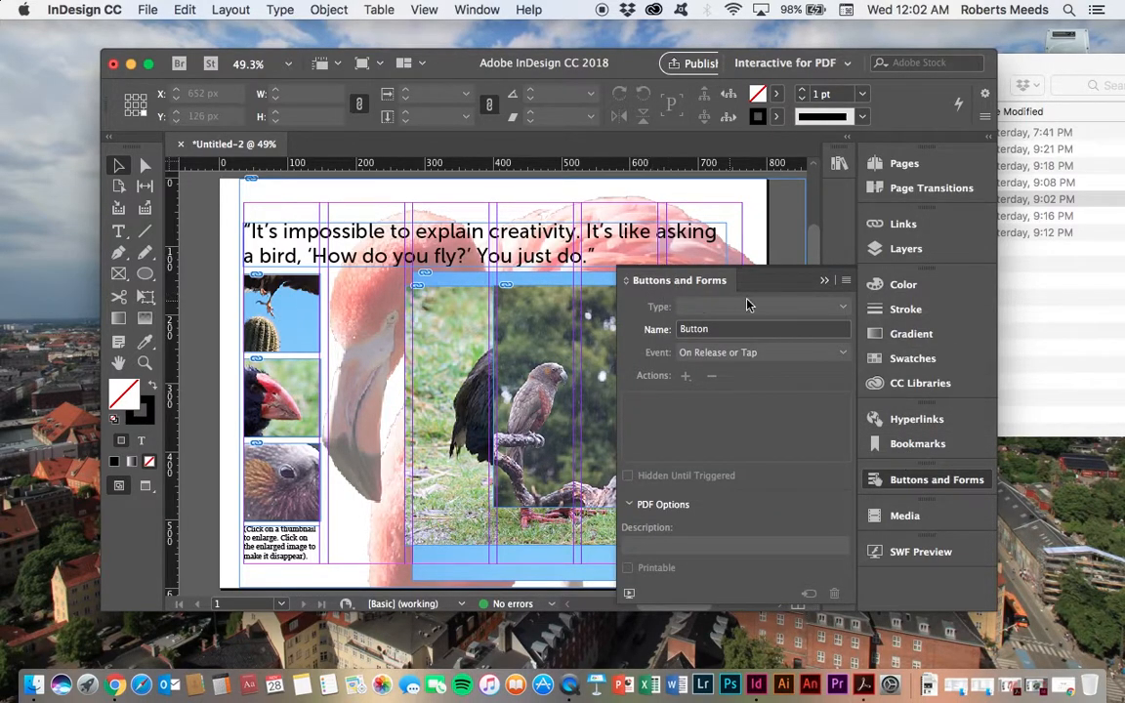
Step: Convert the top harris hawk thumbnail into a button
left_click(825, 329)
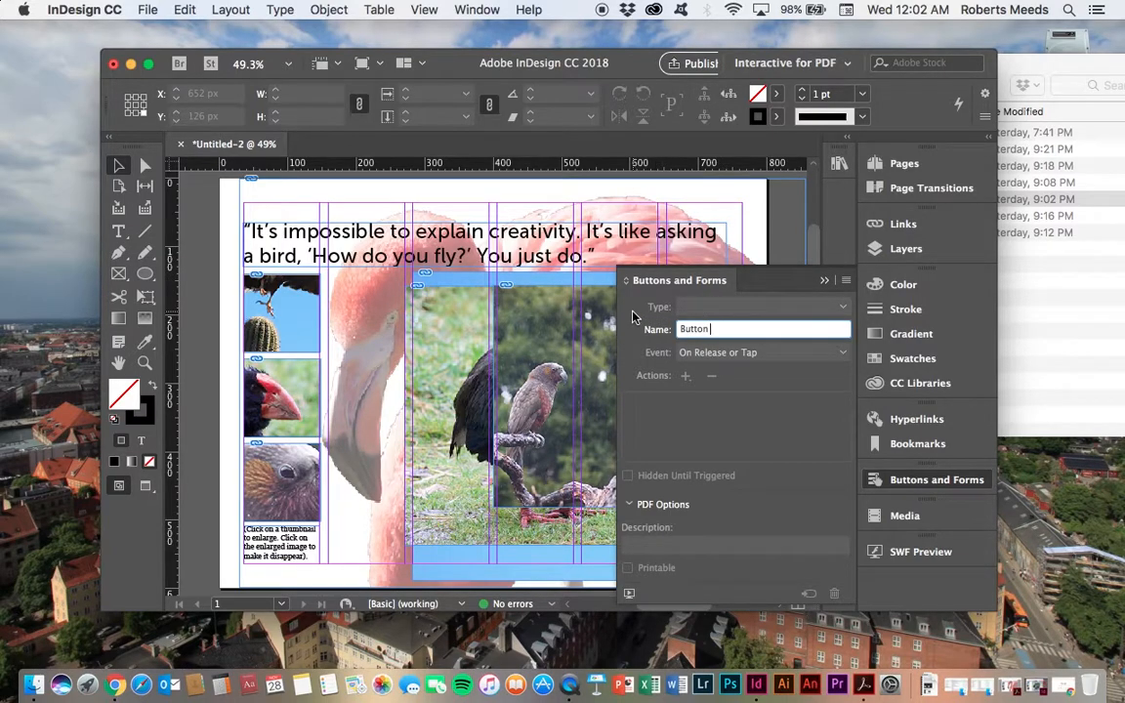
left_click(195, 228)
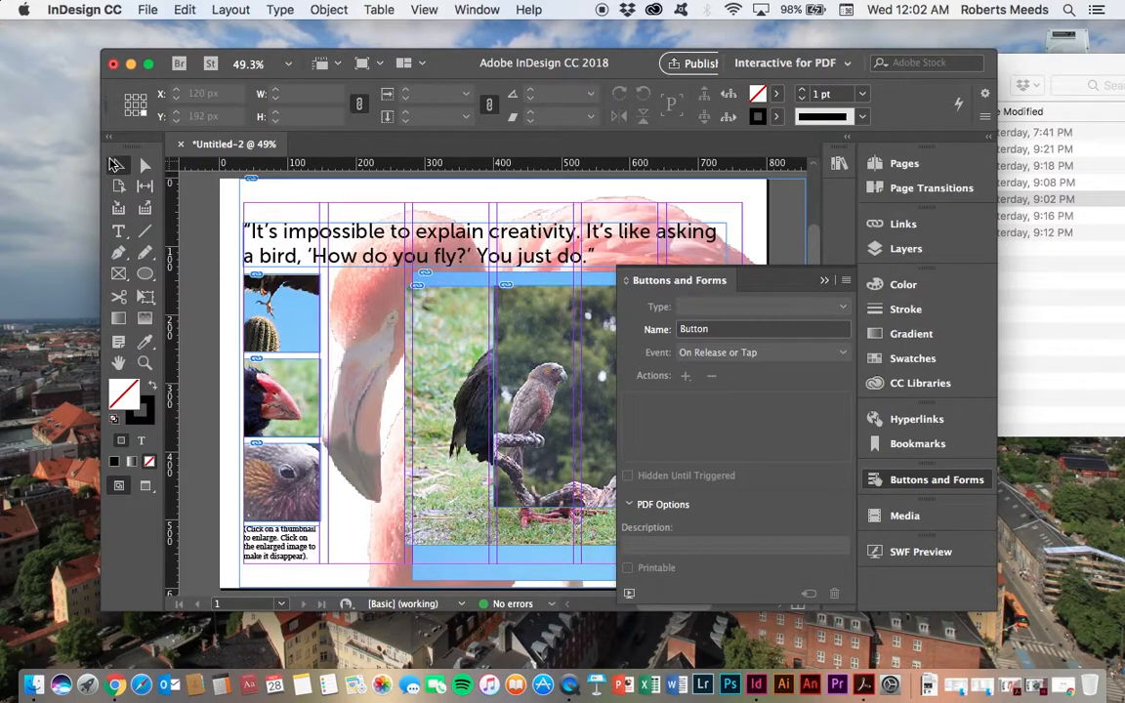
left_click(310, 314)
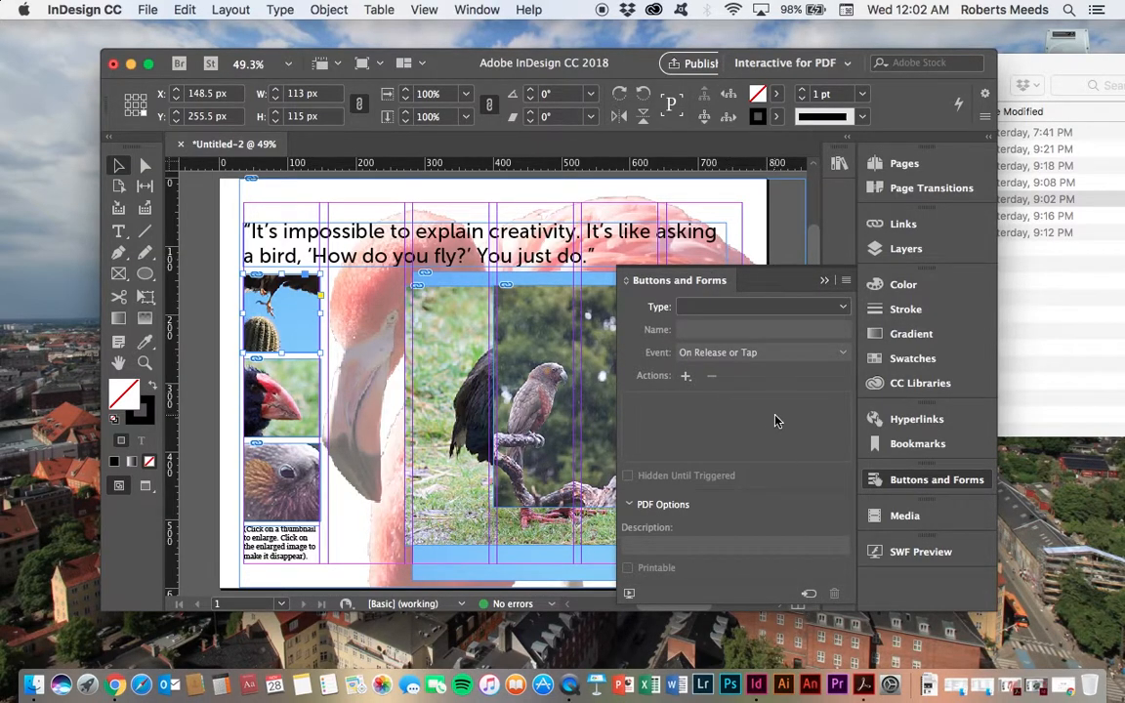
left_click(809, 595)
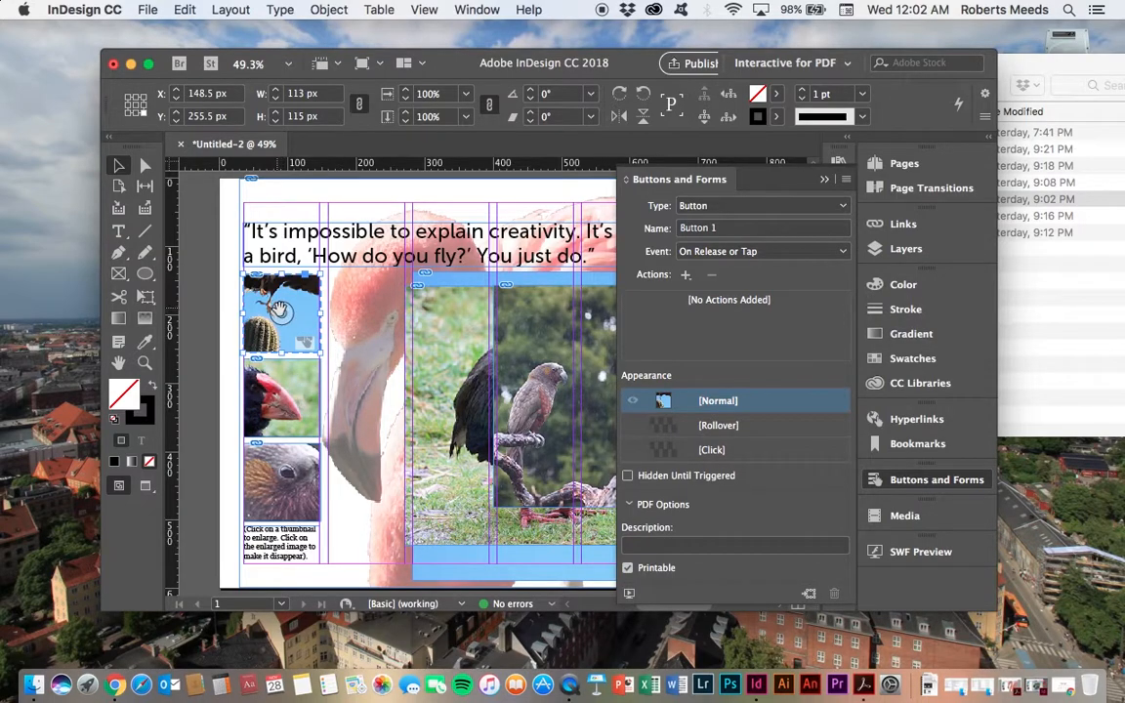
Step: Name the hawk thumbnail button 1 thumb and try to set its event to On Click
left_click(715, 230)
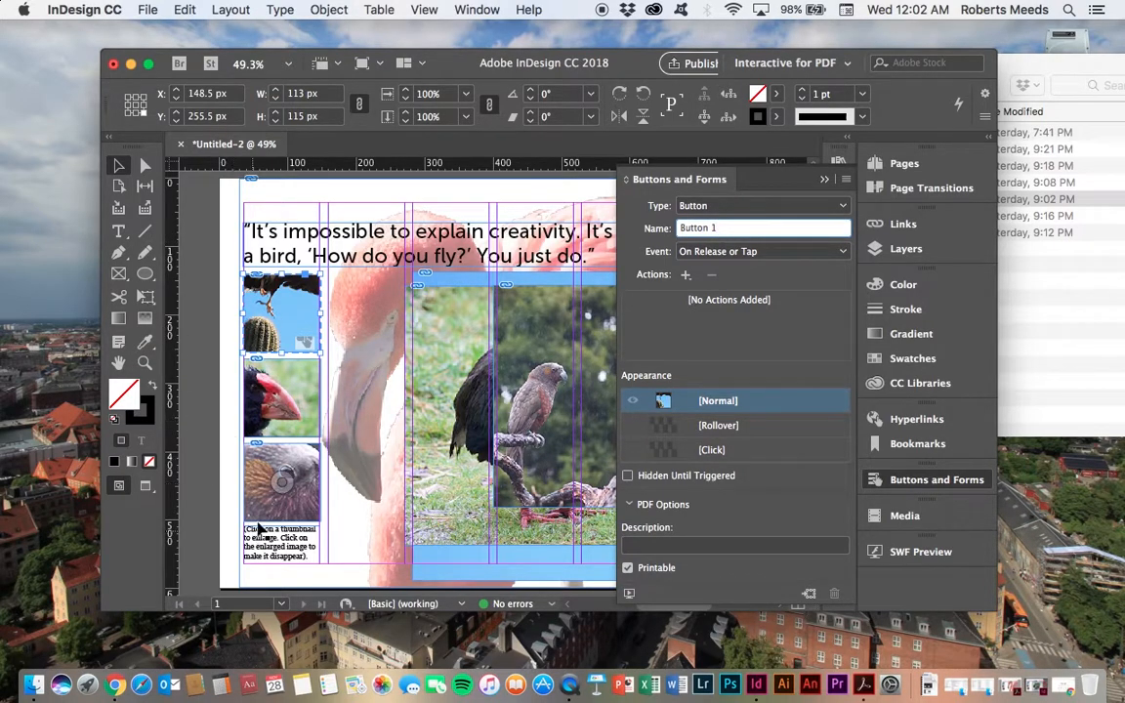
key("BackSpace")
left_click_drag(727, 230, 673, 230)
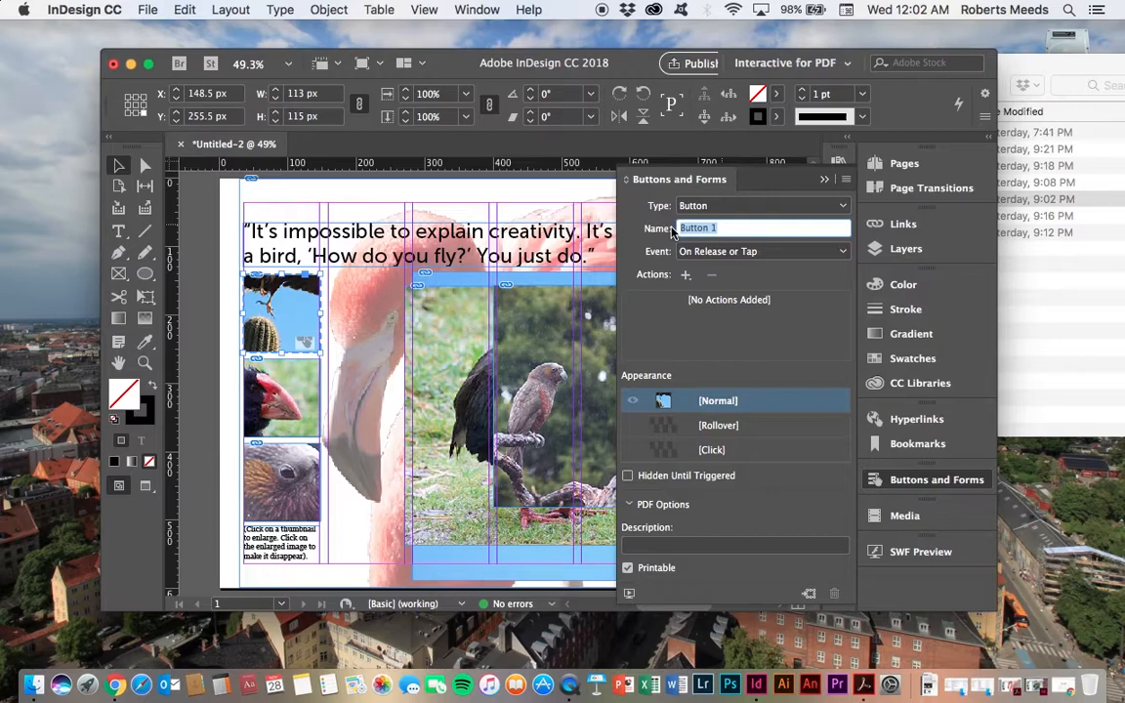
type("1 thumb")
left_click(841, 252)
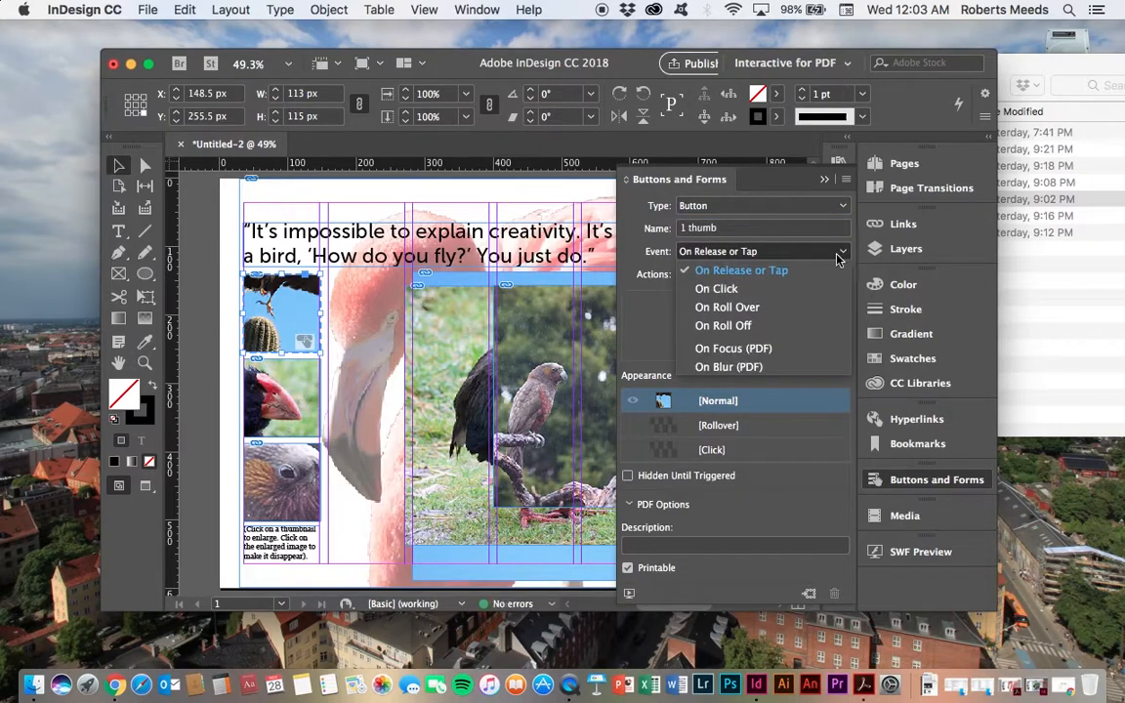
left_click(715, 289)
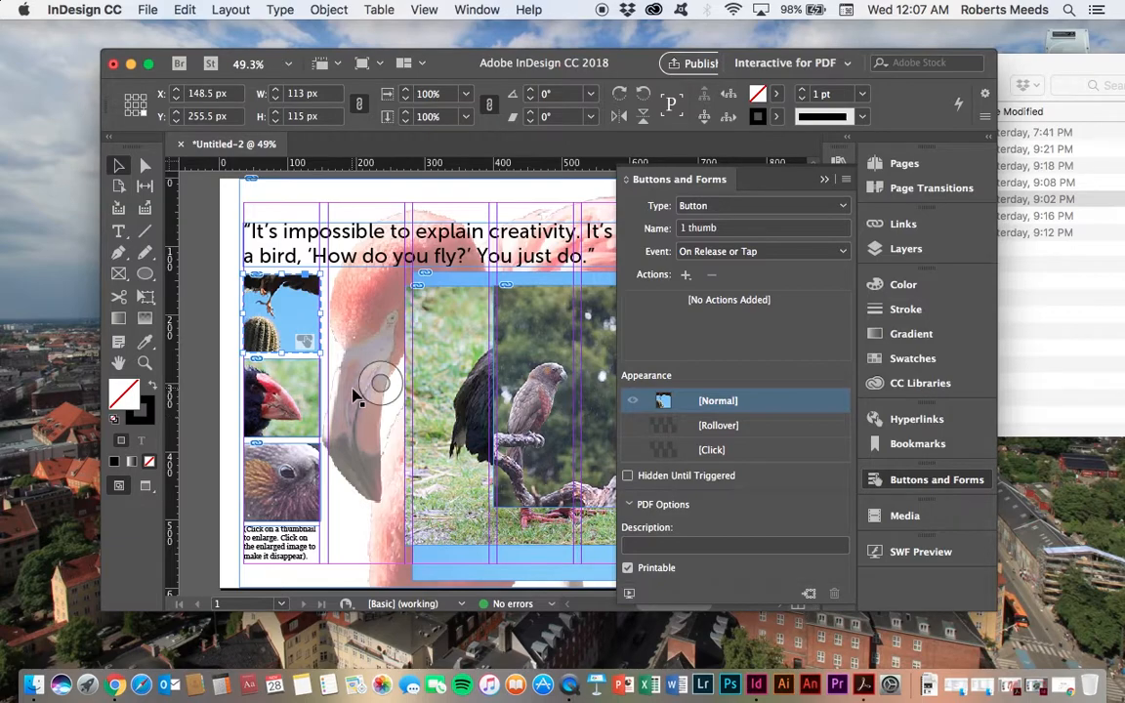
Step: Convert the middle takahe thumbnail into a button
left_click(302, 387)
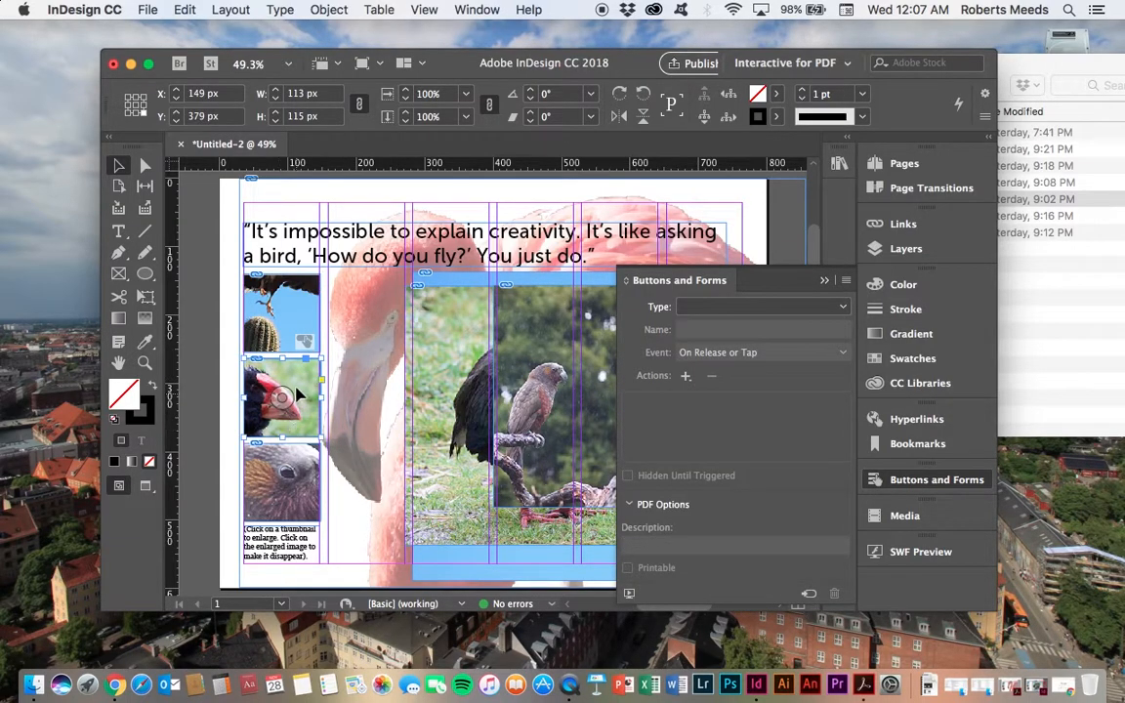
left_click(808, 595)
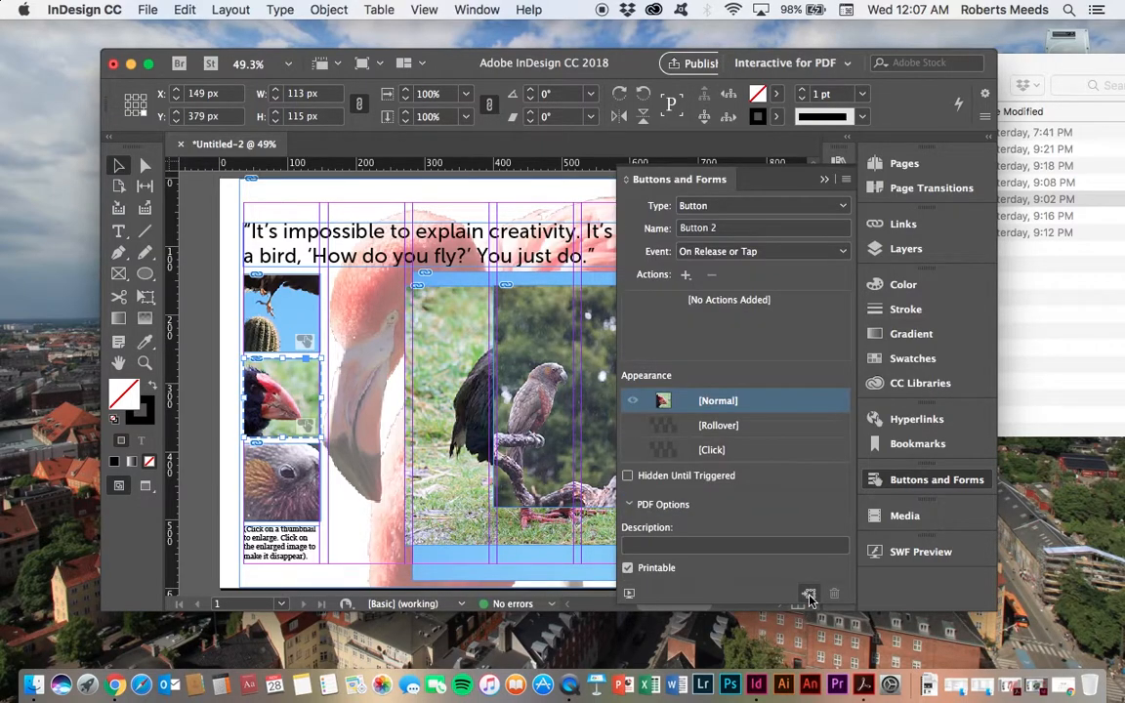
Step: Name the takahe thumbnail button 2 thumb and set its event to On Click
left_click(728, 227)
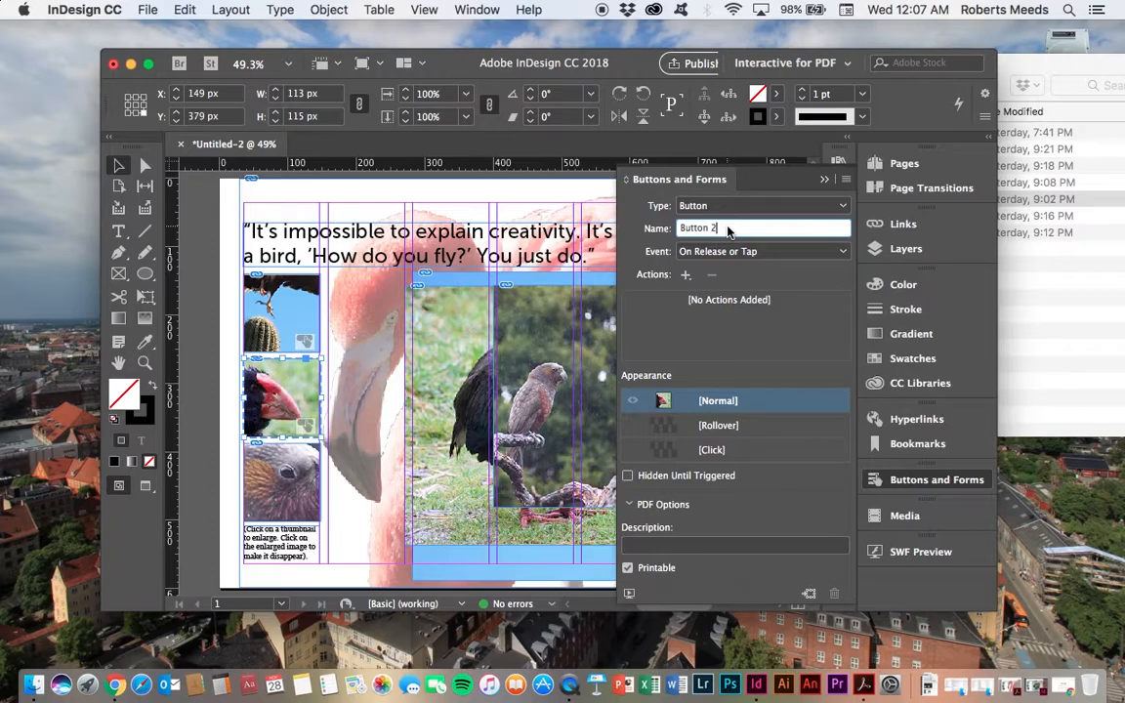
left_click_drag(727, 230, 673, 226)
type("2 thumb")
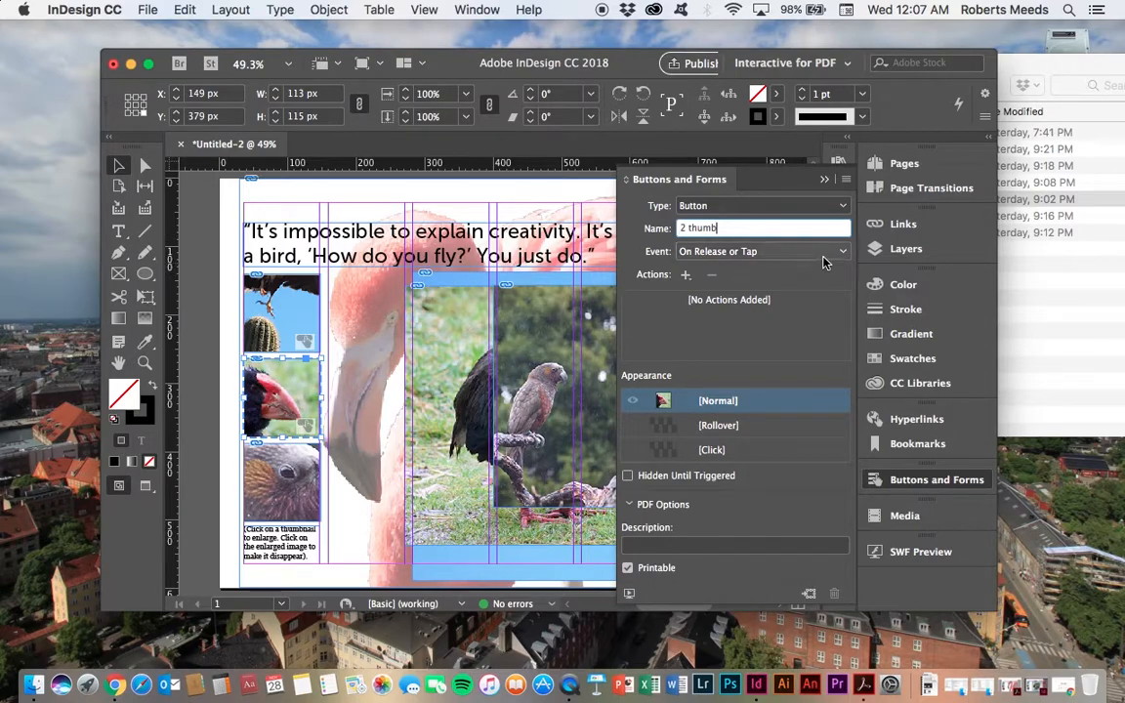
left_click(820, 254)
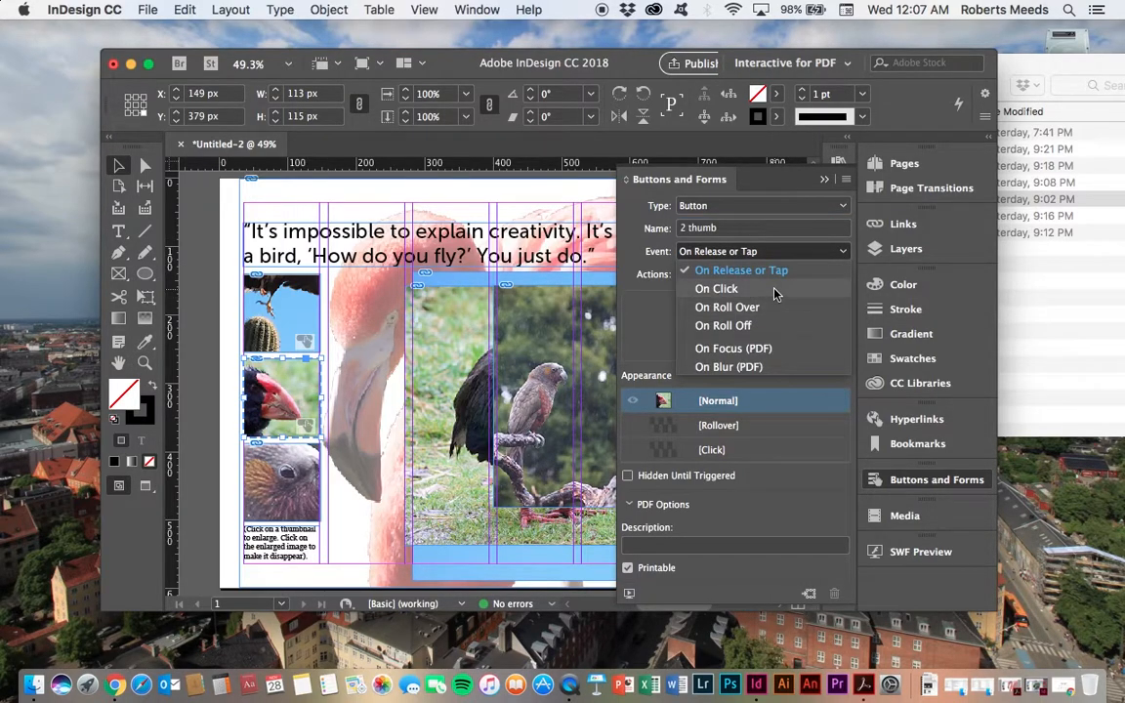
left_click(774, 289)
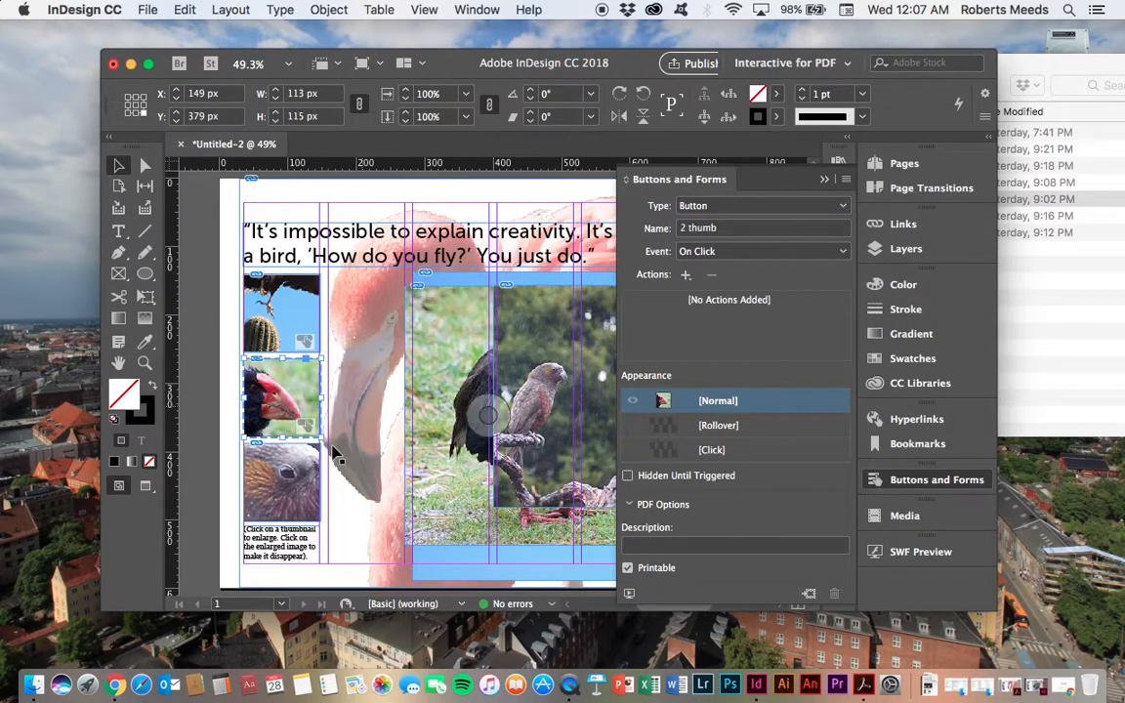
Step: Convert the bottom parrot thumbnail into a button
left_click(307, 472)
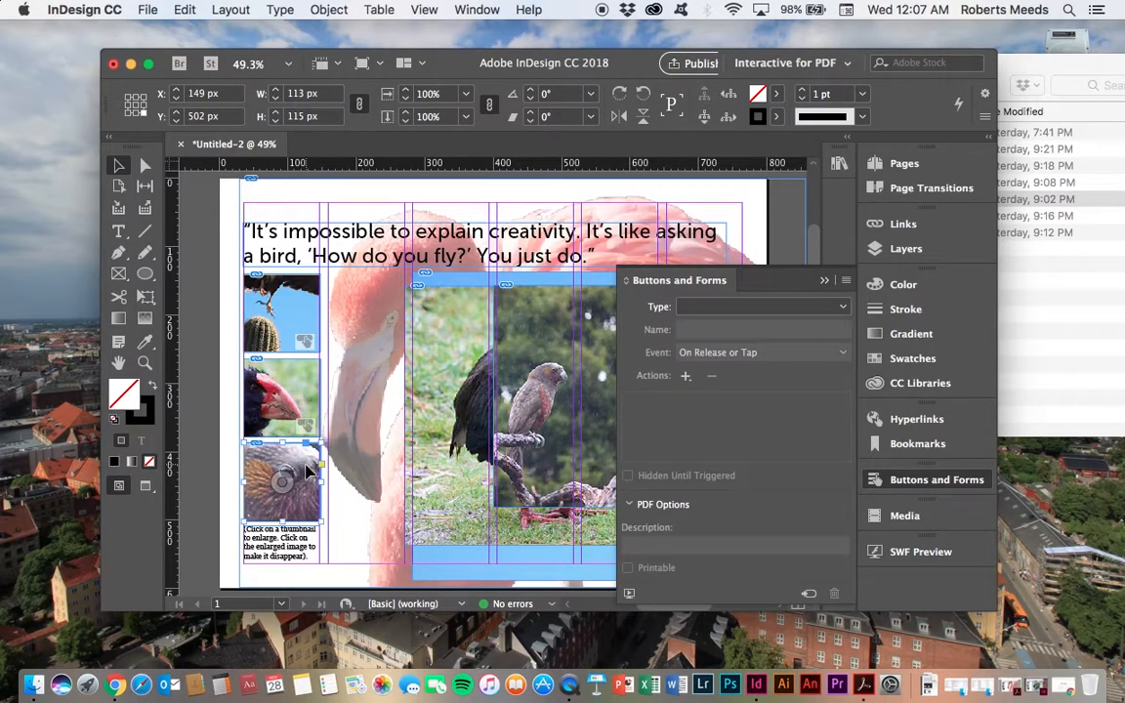
left_click(809, 595)
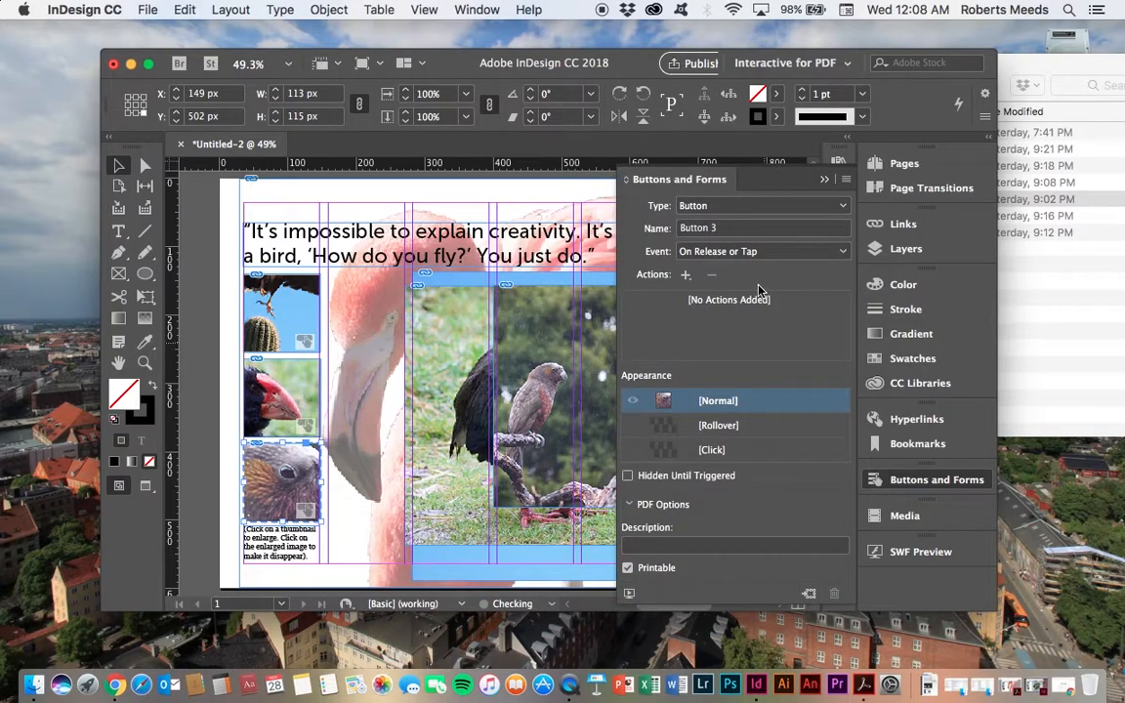
Step: Name the parrot thumbnail button 3 thumb and set its event to On Click
left_click_drag(734, 231, 670, 230)
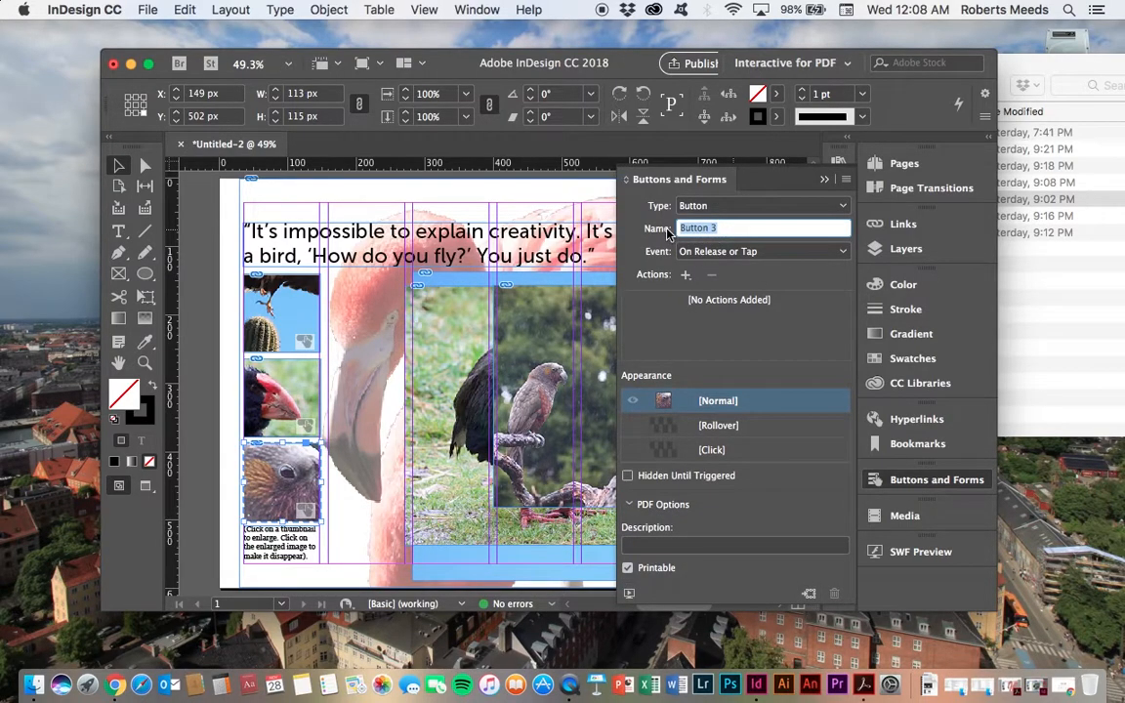
type("3 thumb")
left_click(761, 251)
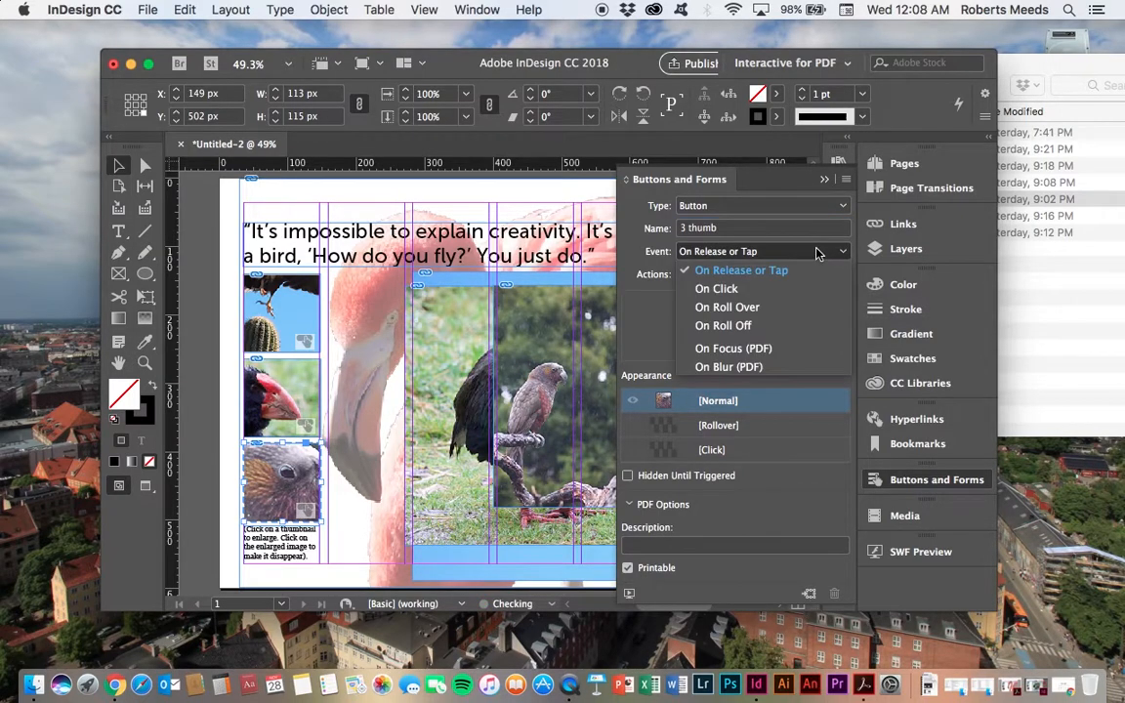
left_click(760, 288)
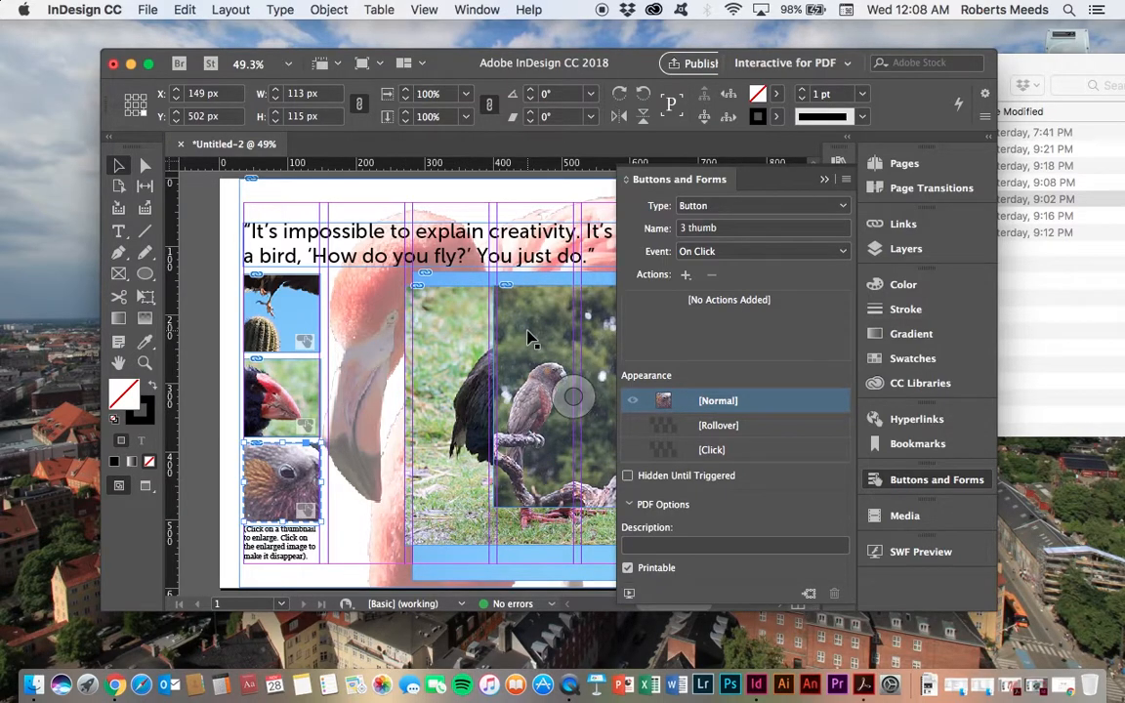
Step: Convert the full-size harris hawk image into a button
left_click(444, 283)
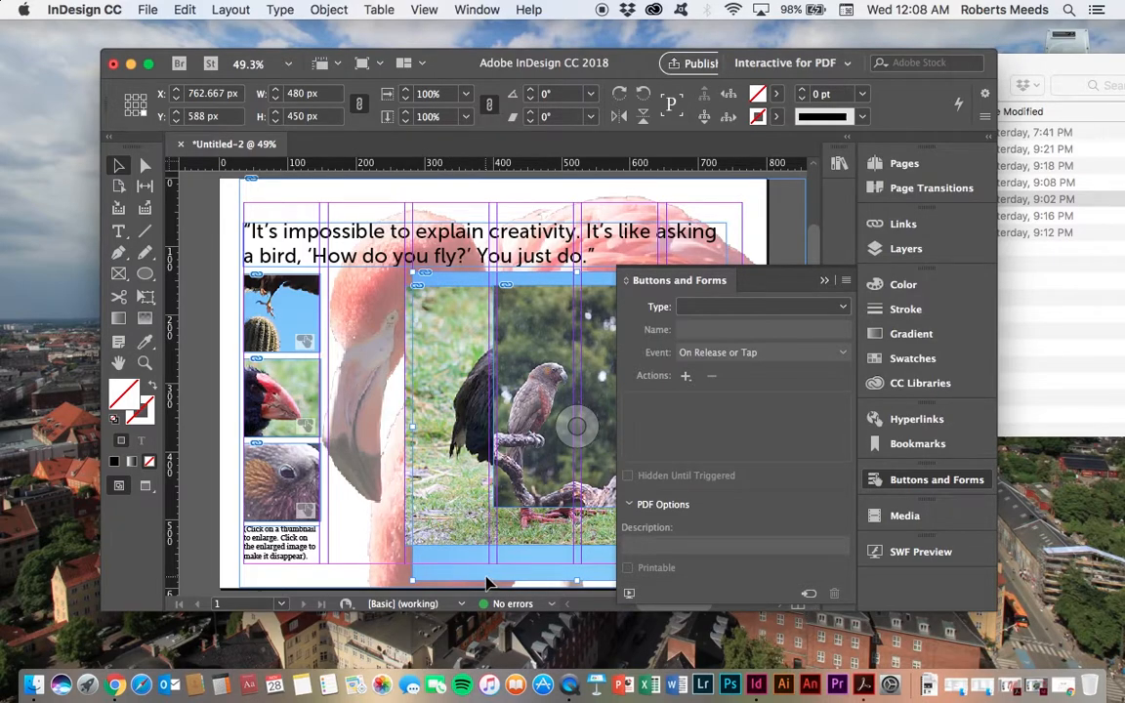
left_click(809, 596)
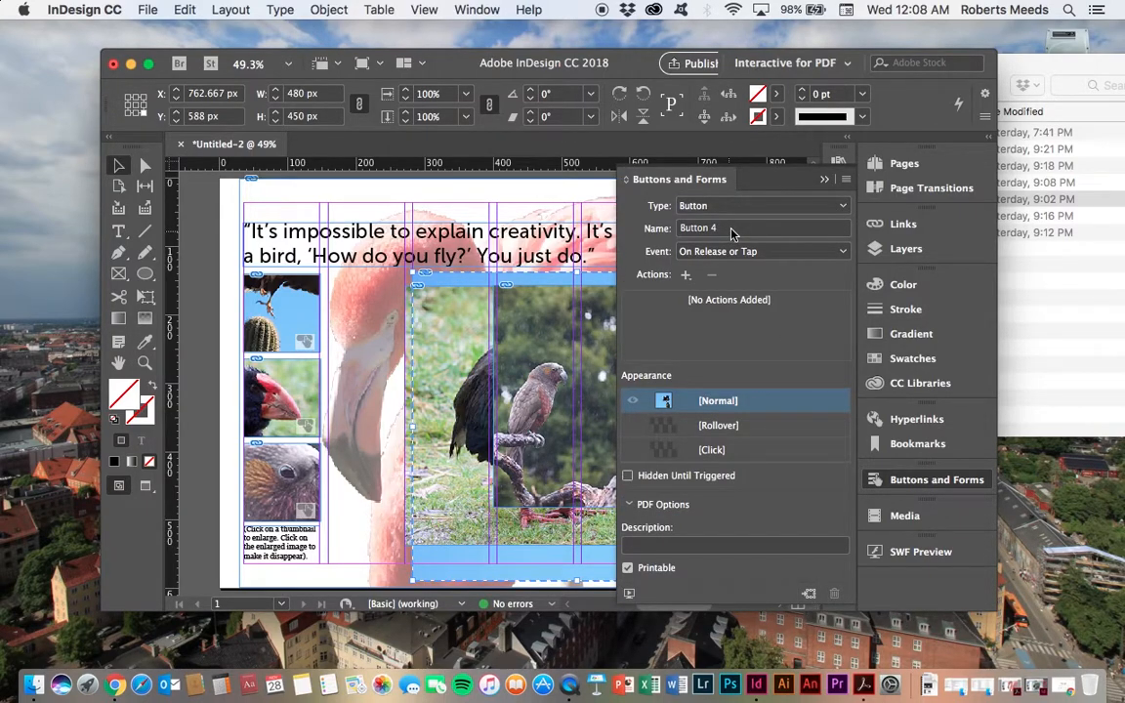
Step: Name the hawk image button 1 big, set its event to On Click, and make it Hidden Until Triggered
triple_click(687, 226)
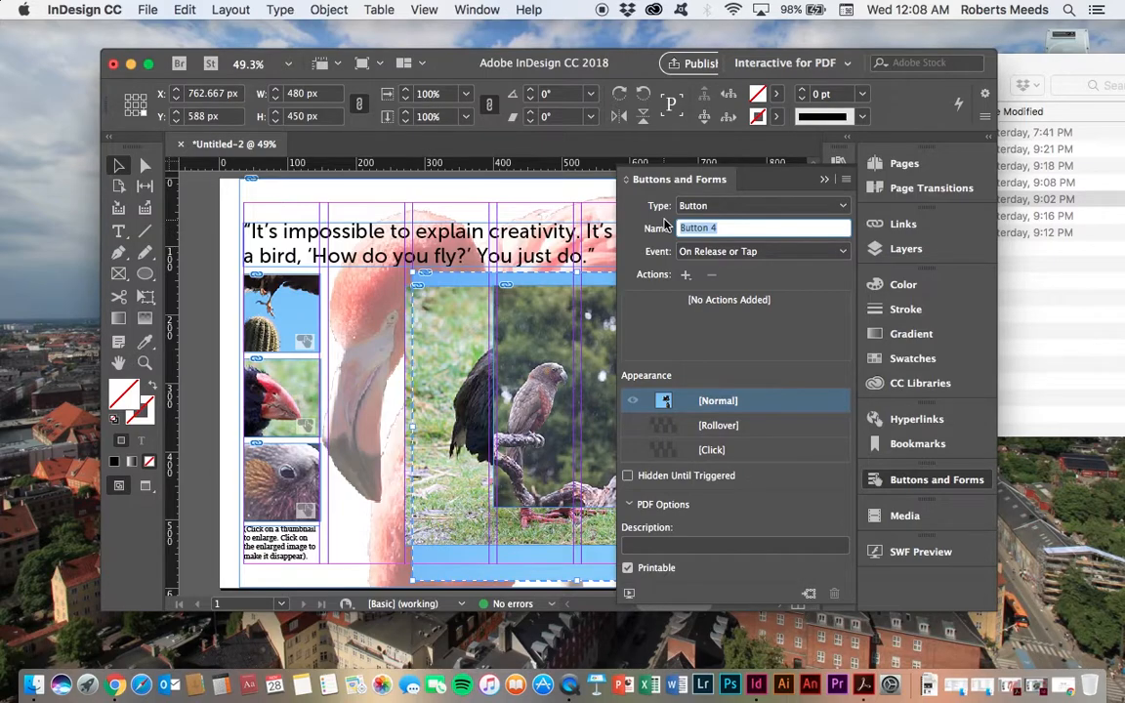
type("1")
type(" bio")
left_click(840, 251)
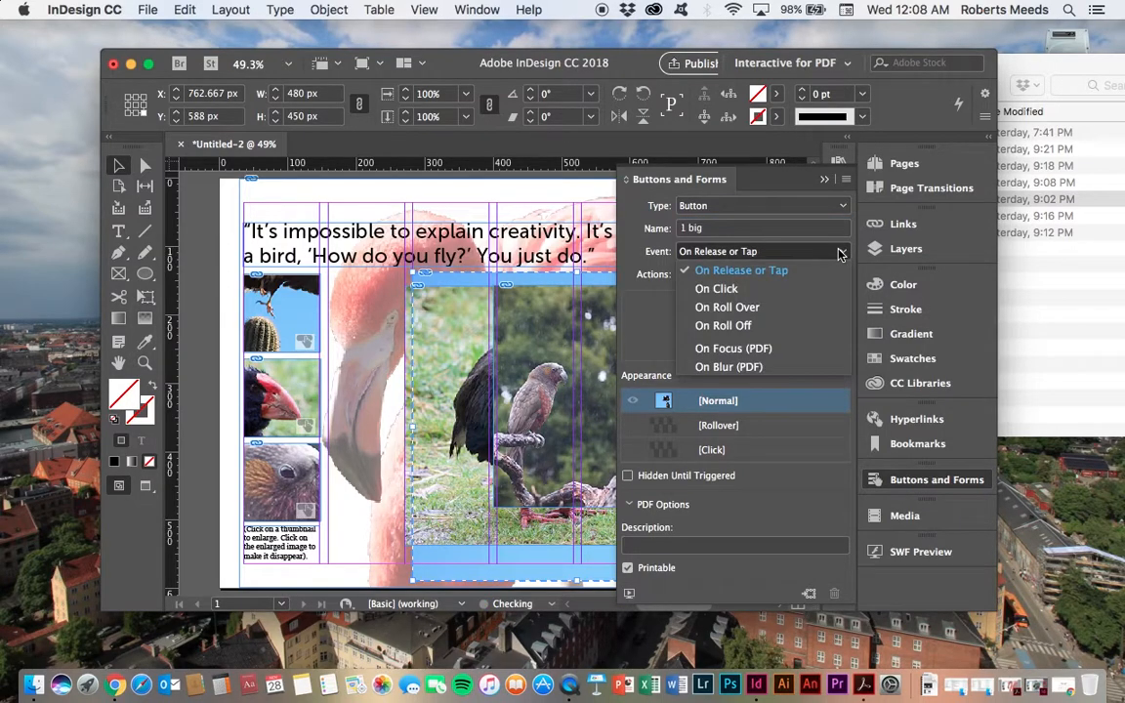
left_click(754, 290)
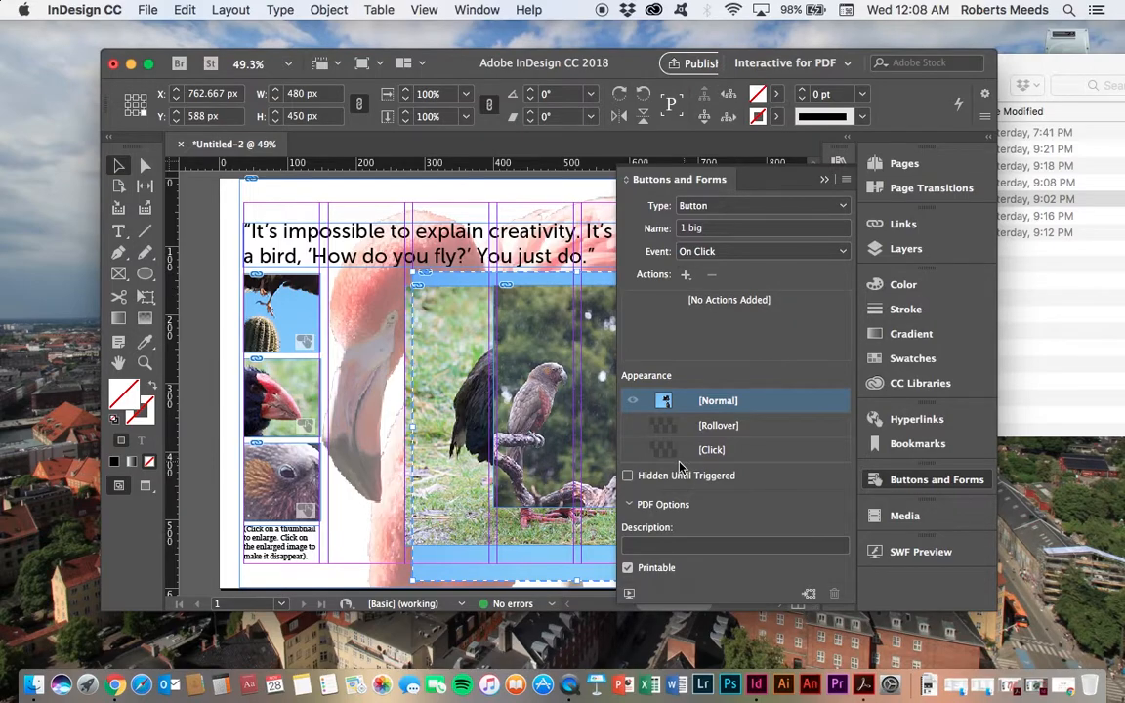
left_click(628, 477)
Step: Convert the full-size takahe image into a button
left_click(364, 359)
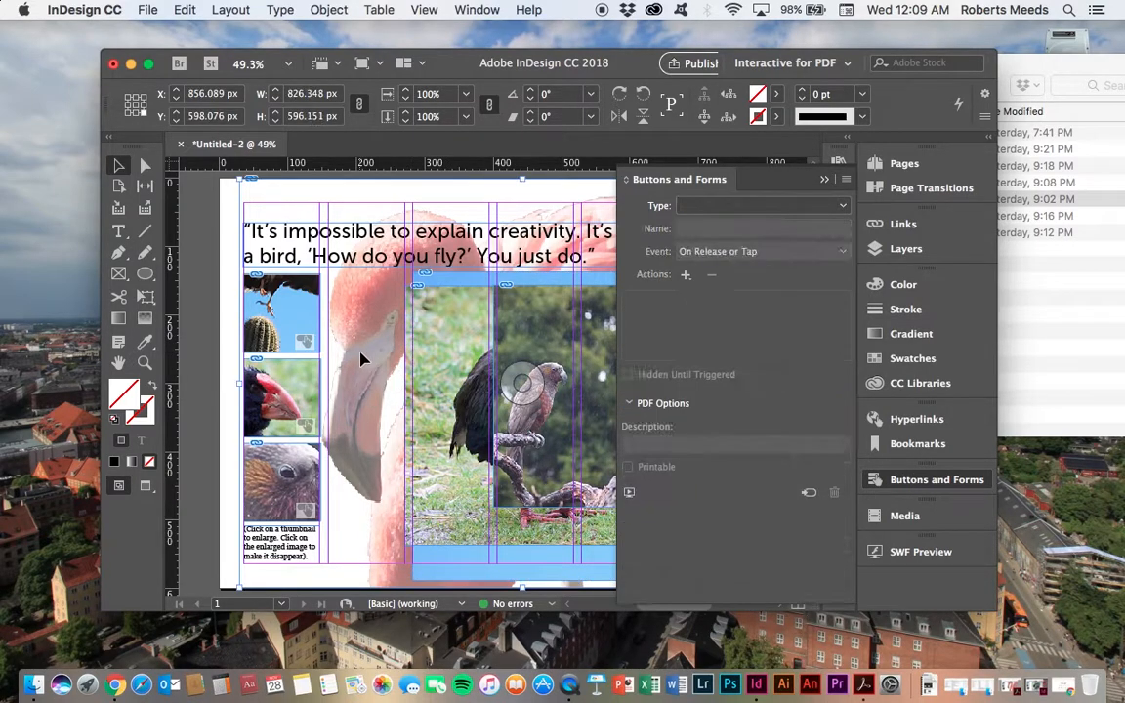
left_click(466, 311)
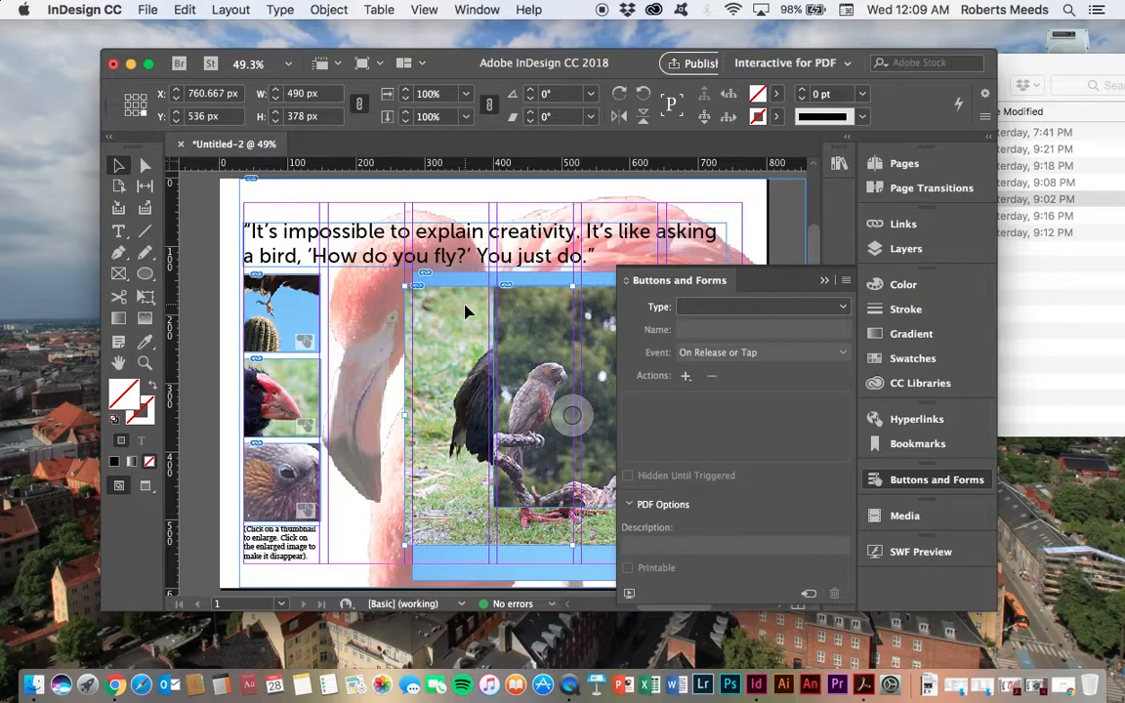
left_click(809, 594)
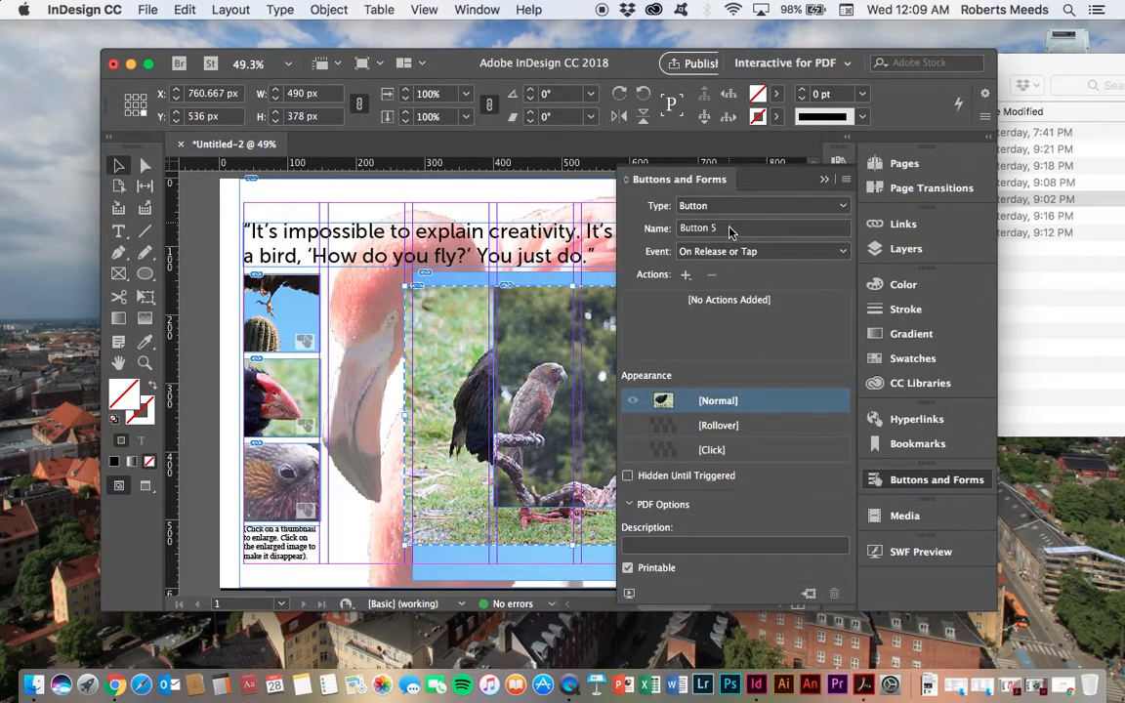
Step: Name the takahe image button 2 big, set its event to On Click, and make it Hidden Until Triggered
left_click(657, 227)
type("2")
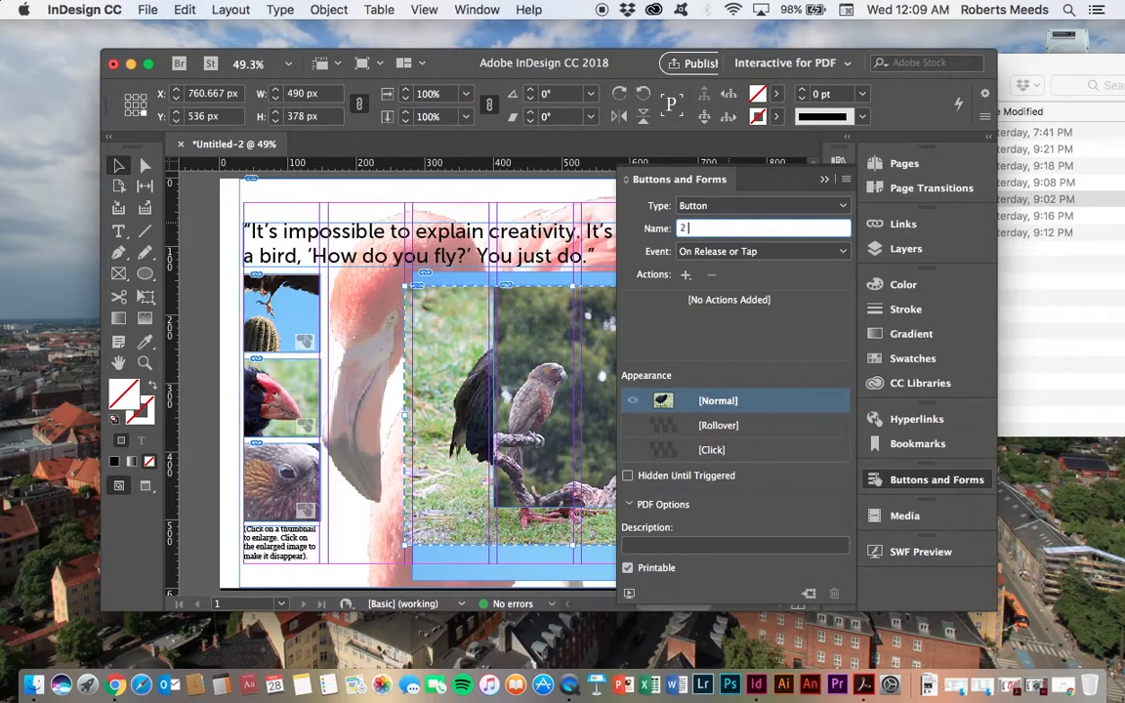
type(" big")
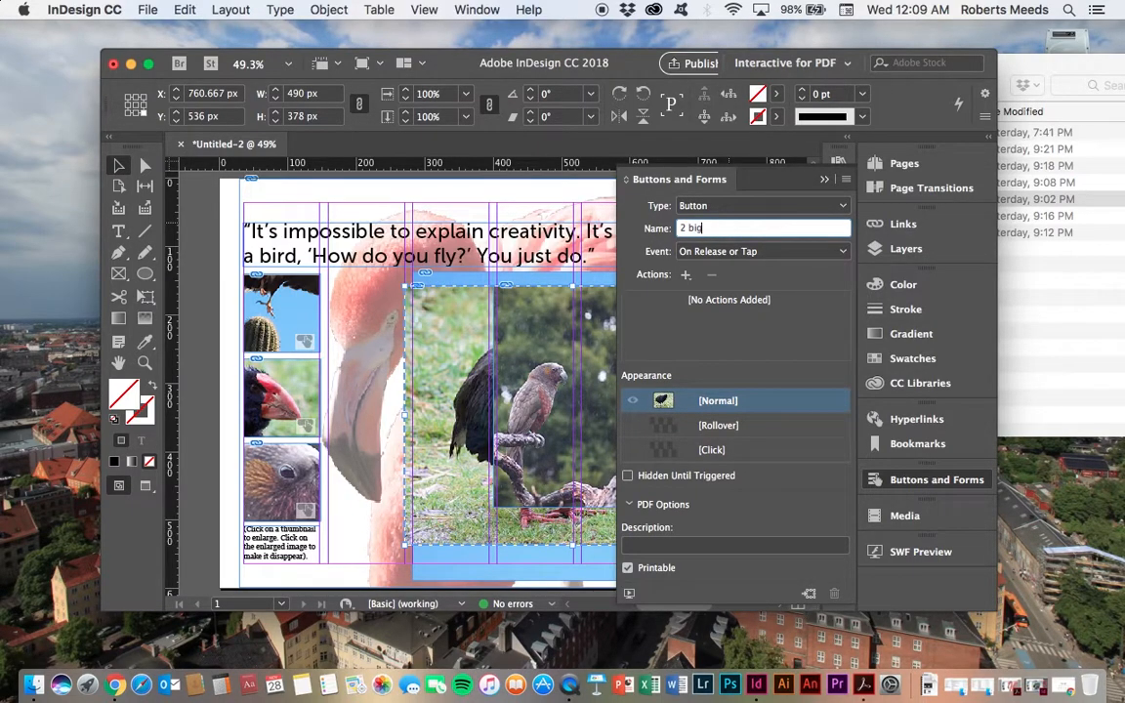
left_click(706, 251)
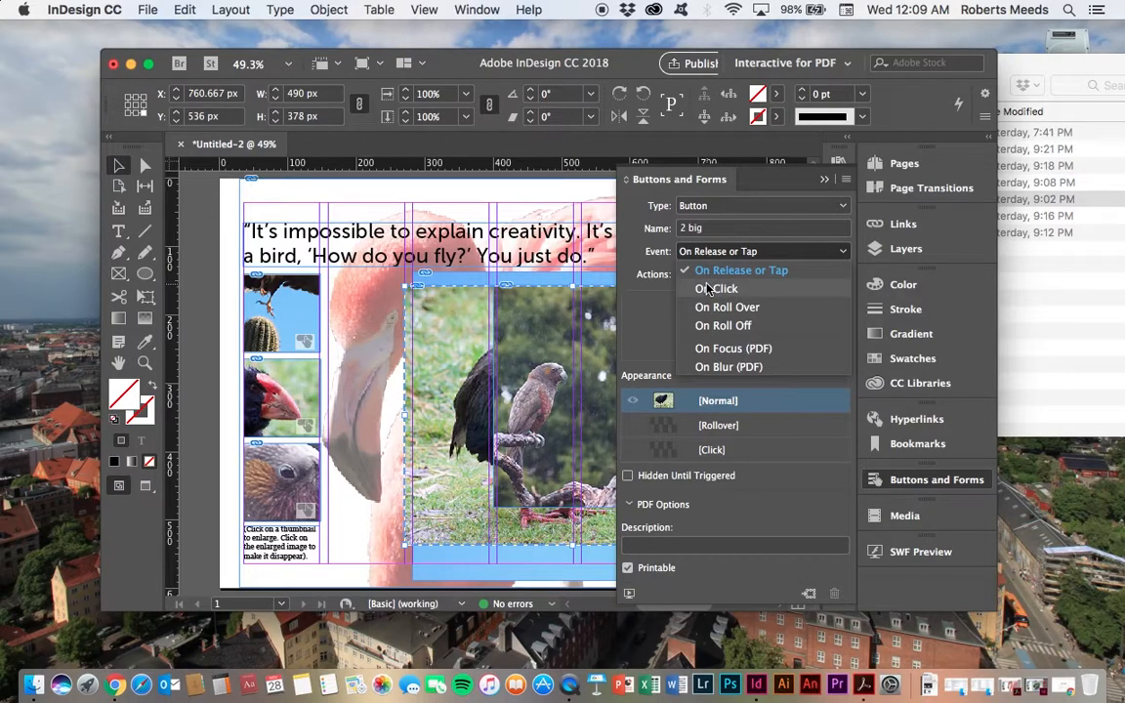
left_click(711, 288)
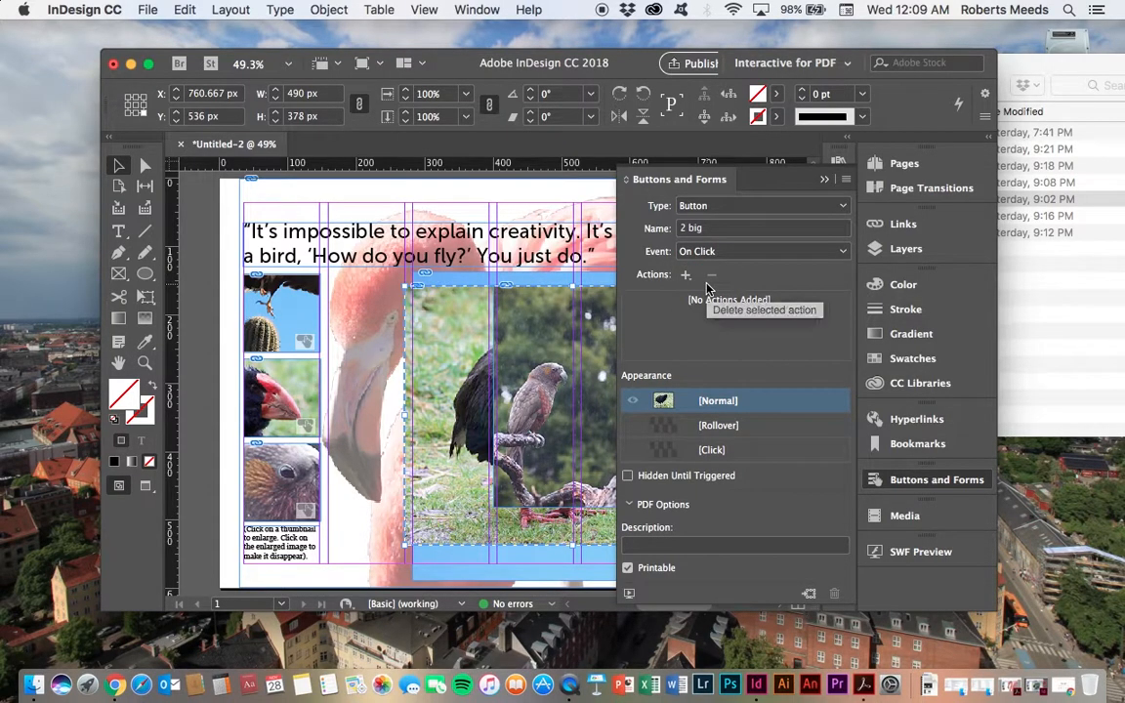
left_click(628, 475)
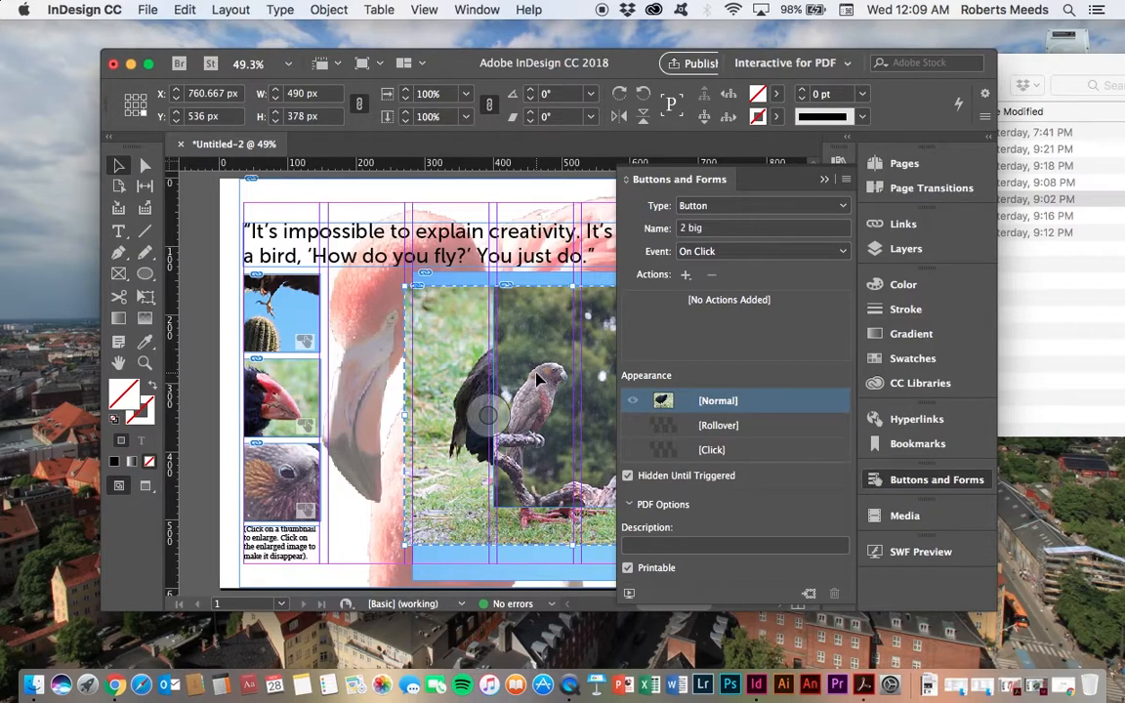
Step: Convert the third full-size bird image, the parrot, into a button
left_click(337, 576)
left_click(580, 344)
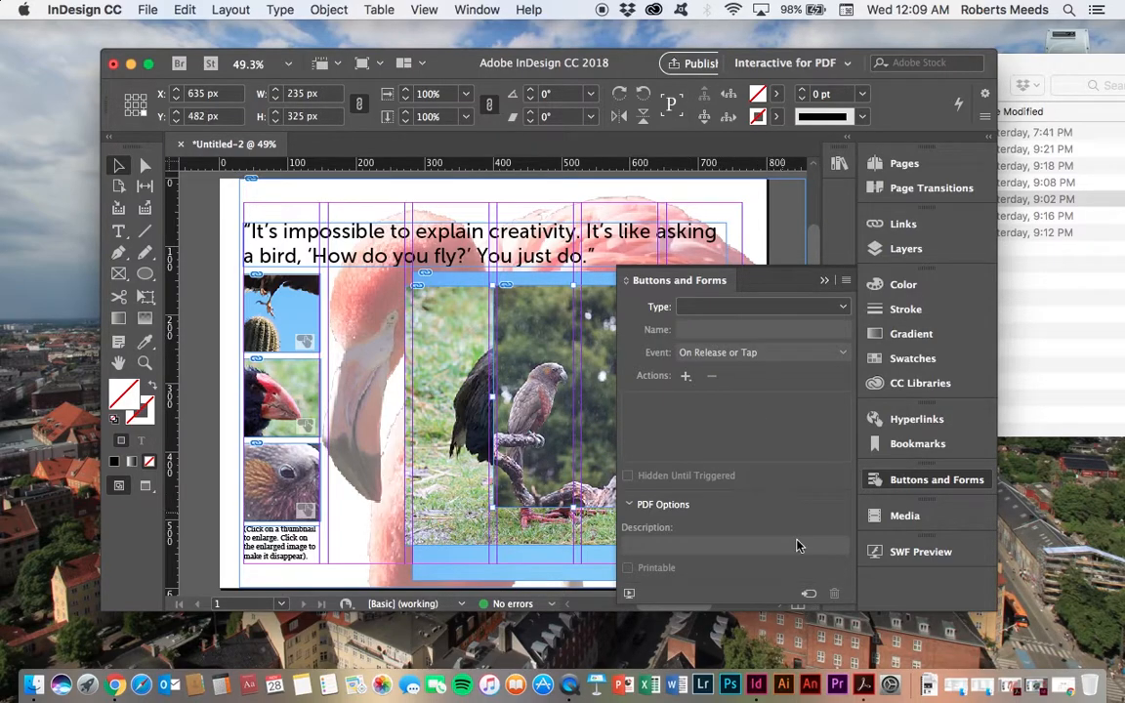
left_click(808, 593)
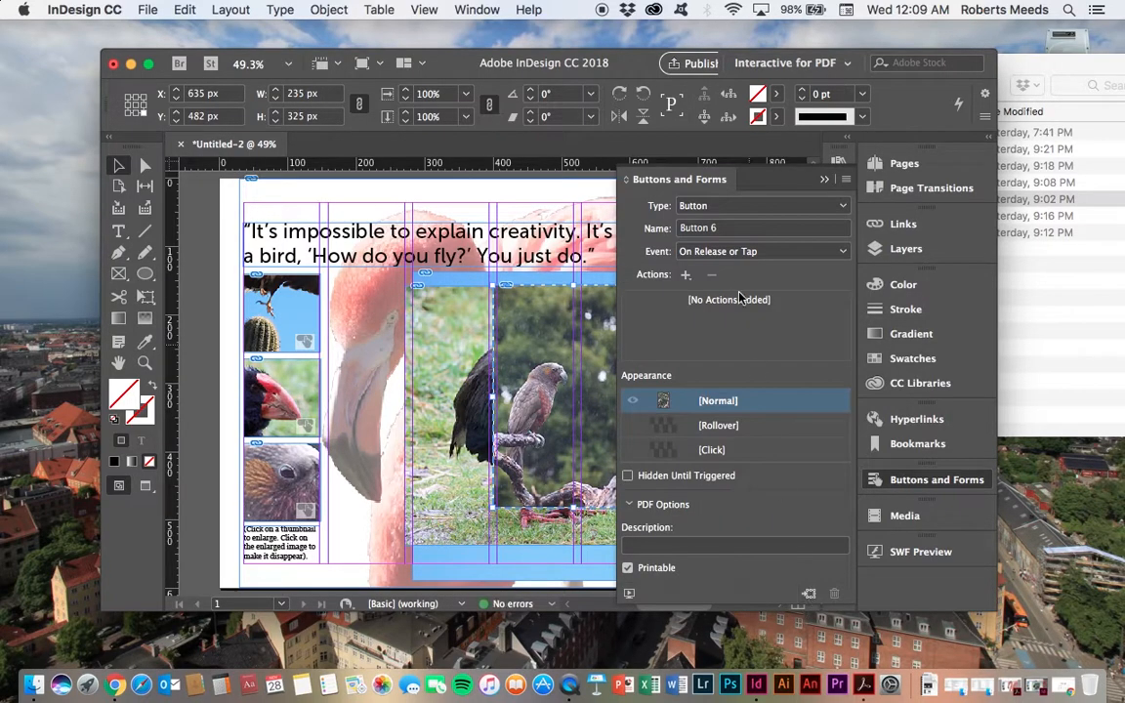
Step: Name the parrot image button 3 big, set its event to On Click, and make it Hidden Until Triggered
left_click(725, 228)
left_click_drag(724, 231, 656, 232)
type("3 big")
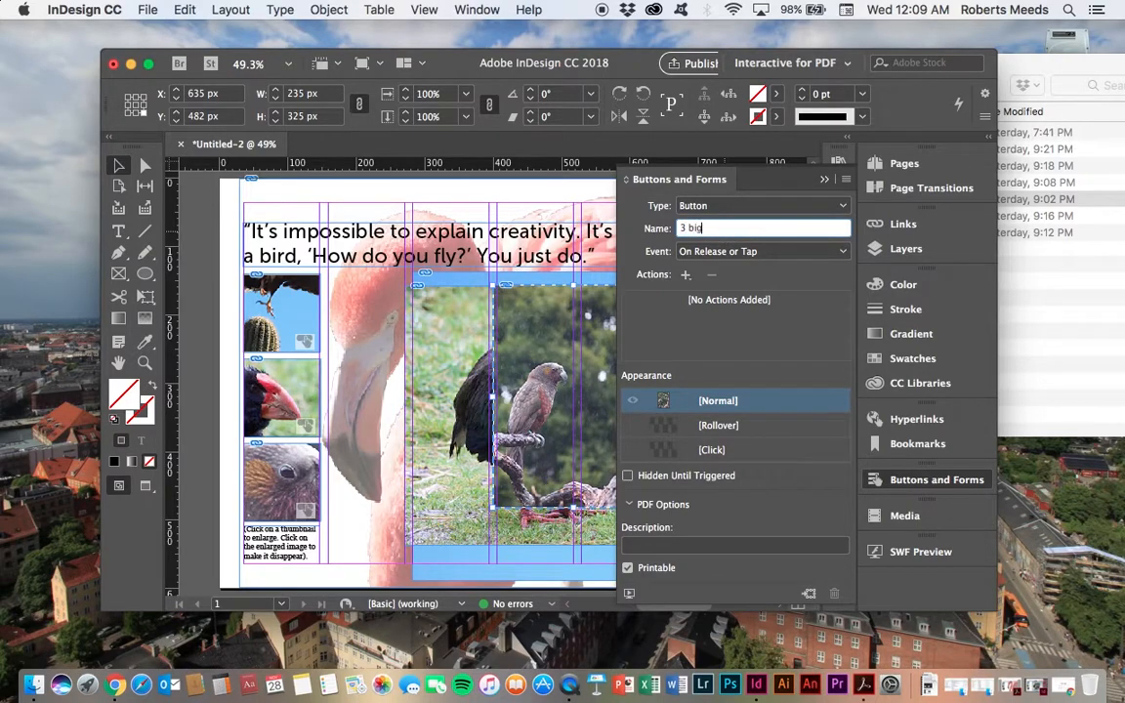
left_click(720, 252)
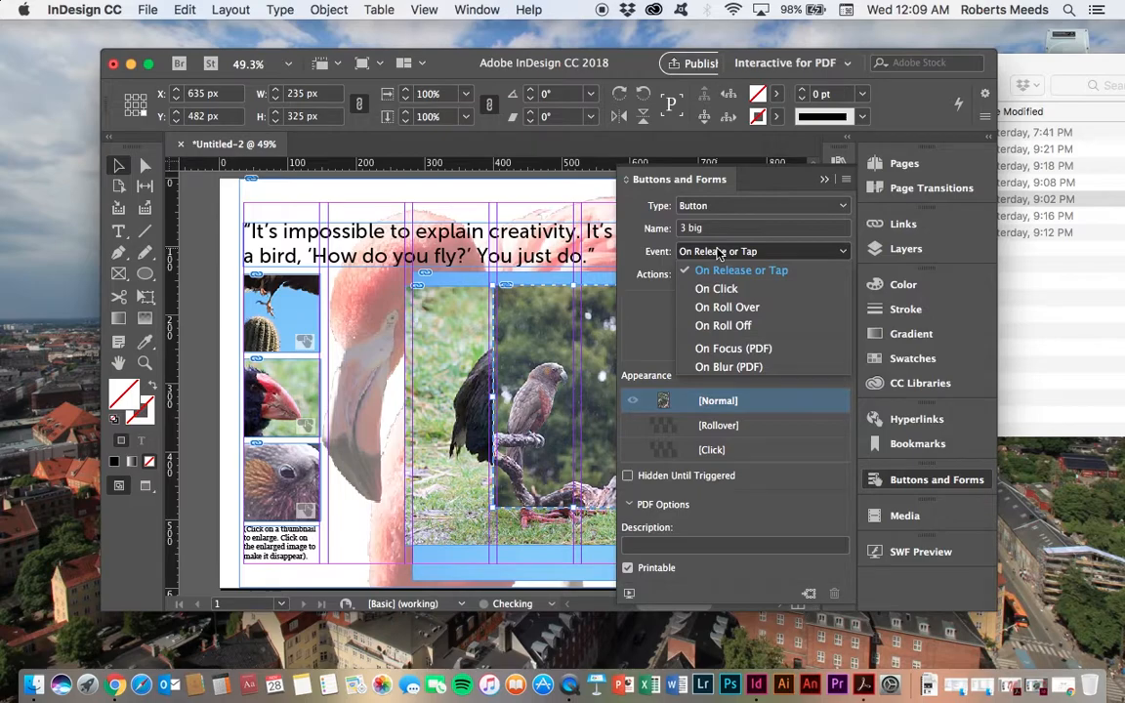
left_click(718, 289)
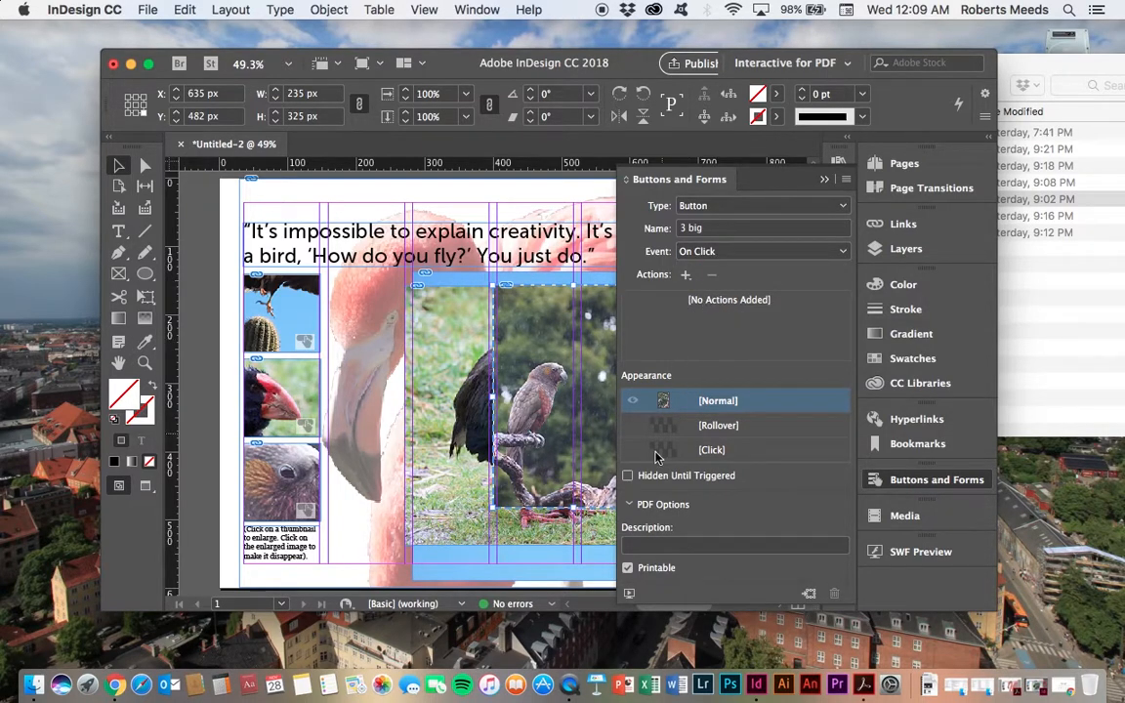
left_click(628, 477)
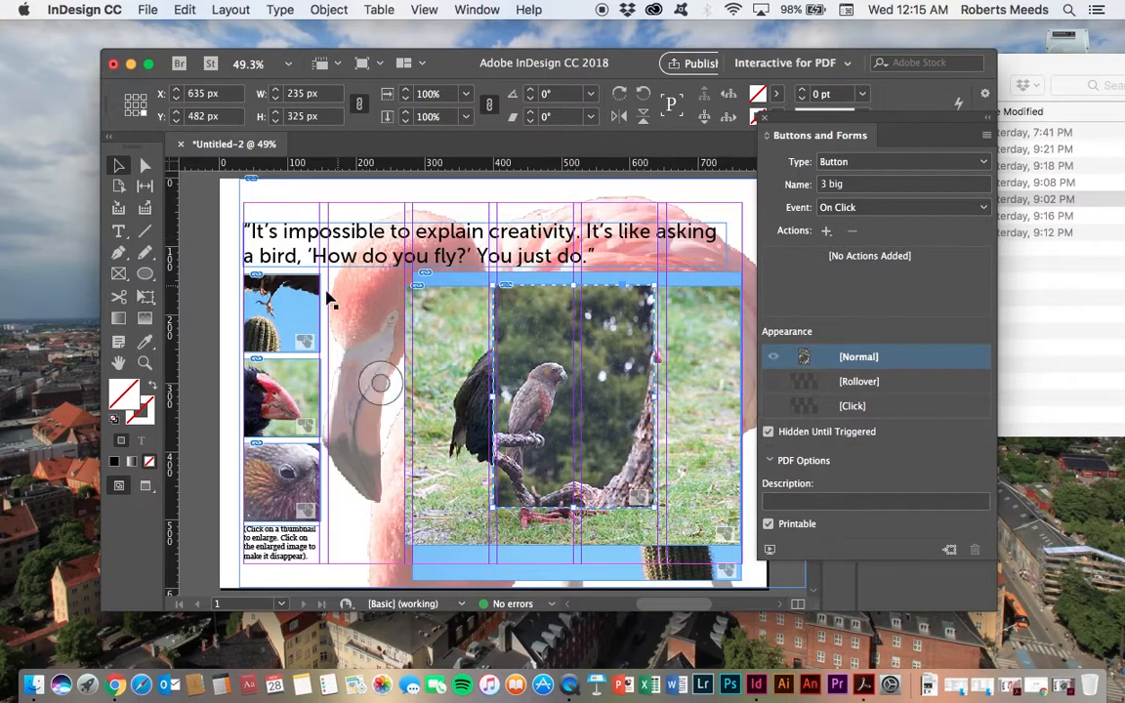
Step: Preview the spread in the EPUB Interactivity Preview panel, enlarging the preview before closing it
left_click(292, 298)
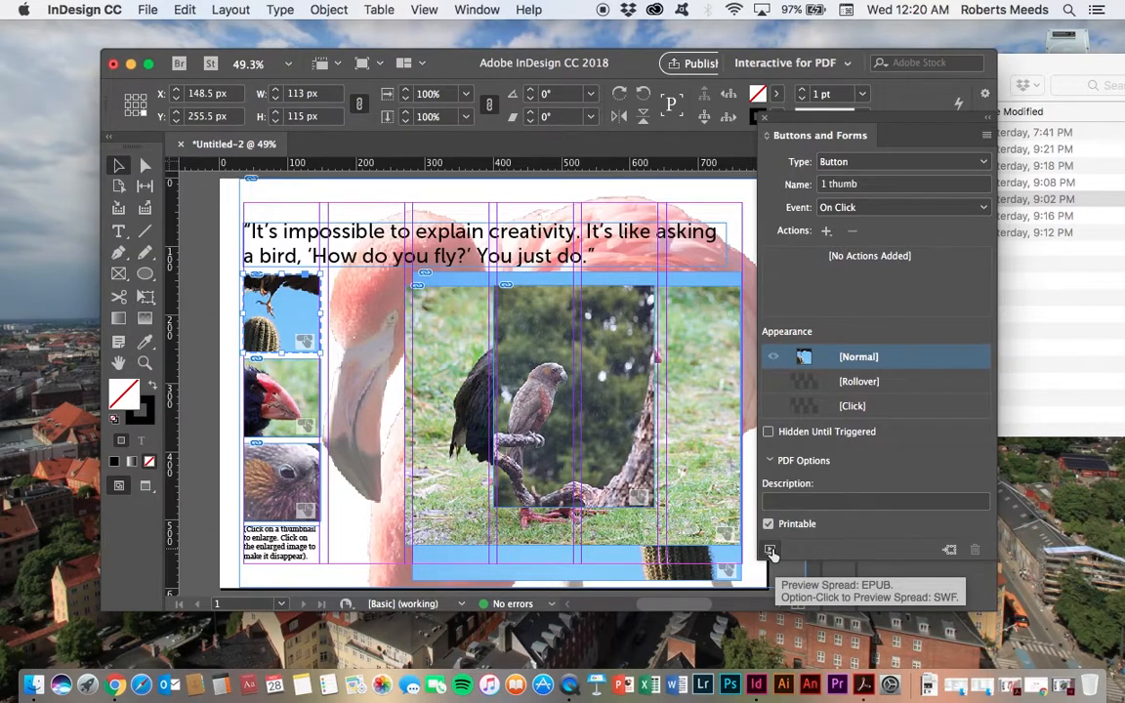
left_click(771, 552)
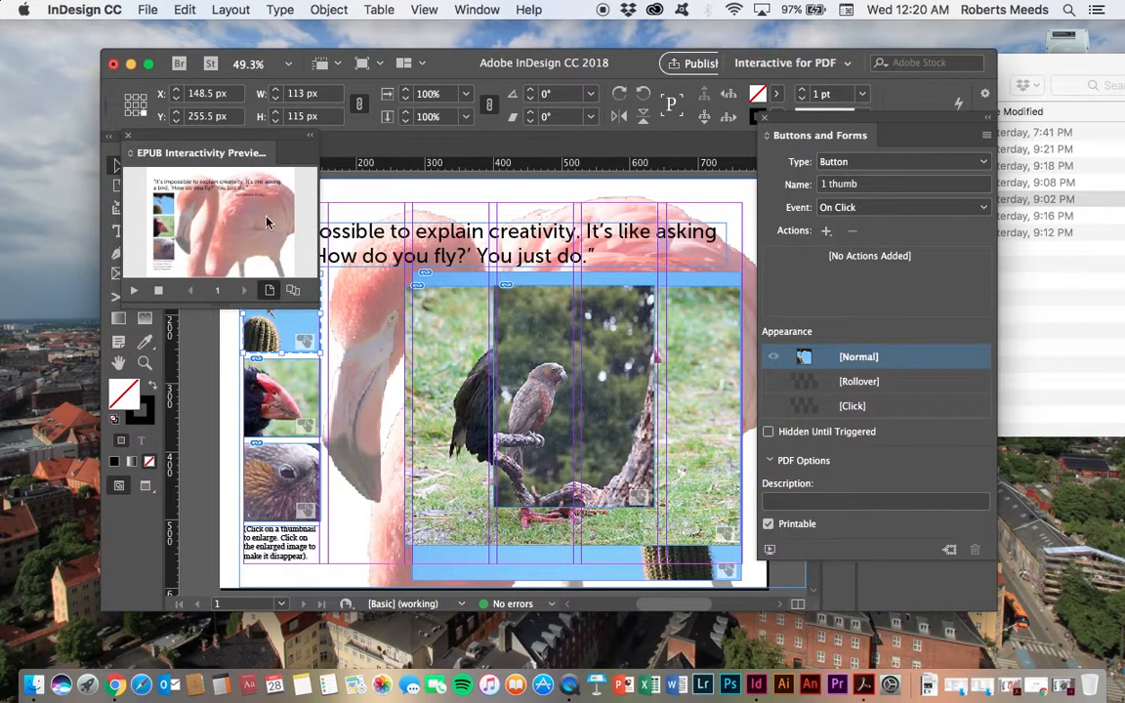
left_click_drag(314, 303, 451, 439)
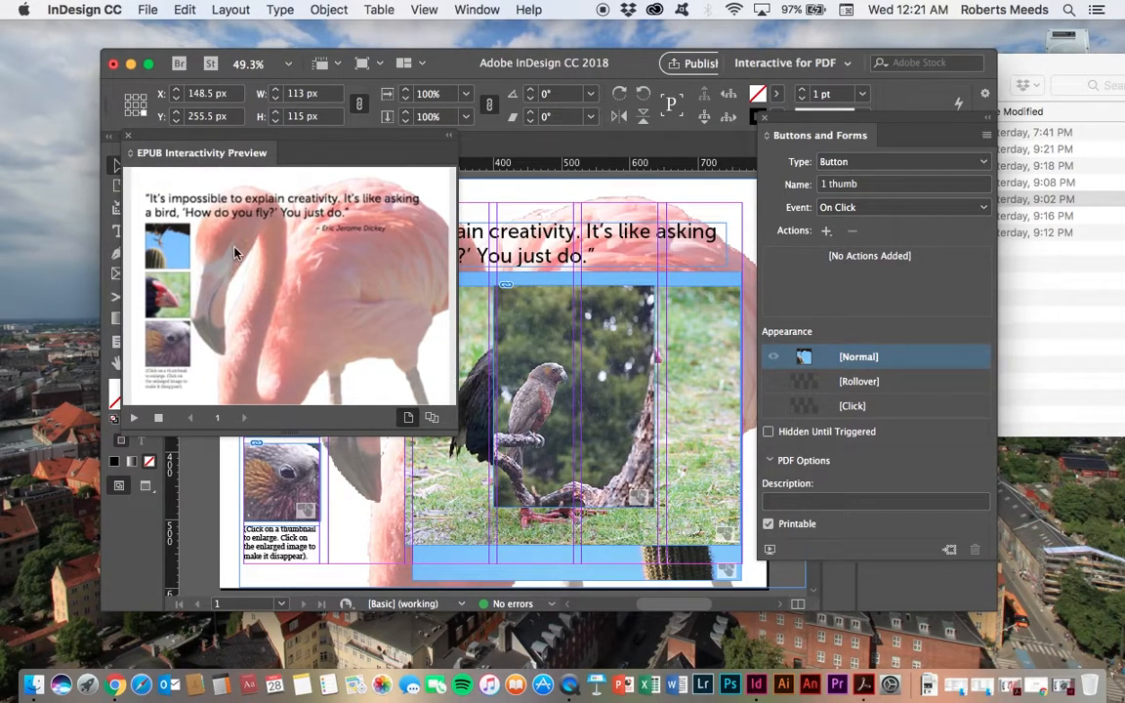
left_click(131, 139)
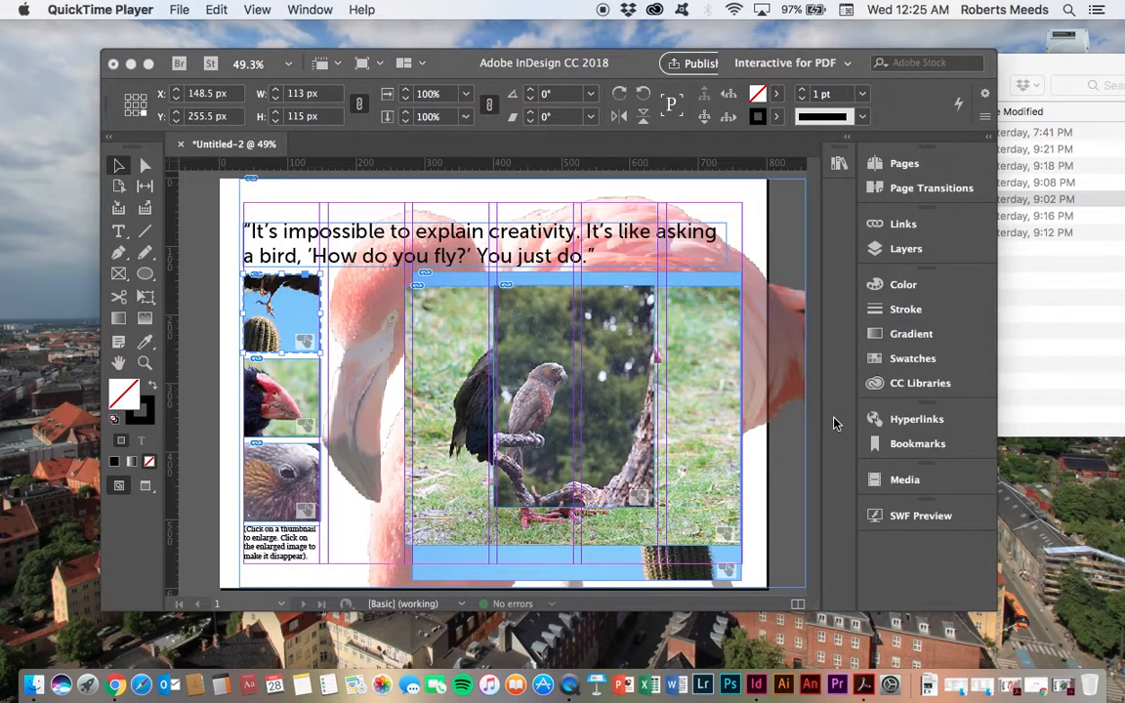
Step: Add a Show/Hide Buttons and Forms action to the first thumbnail button, 1 thumb
left_click(835, 423)
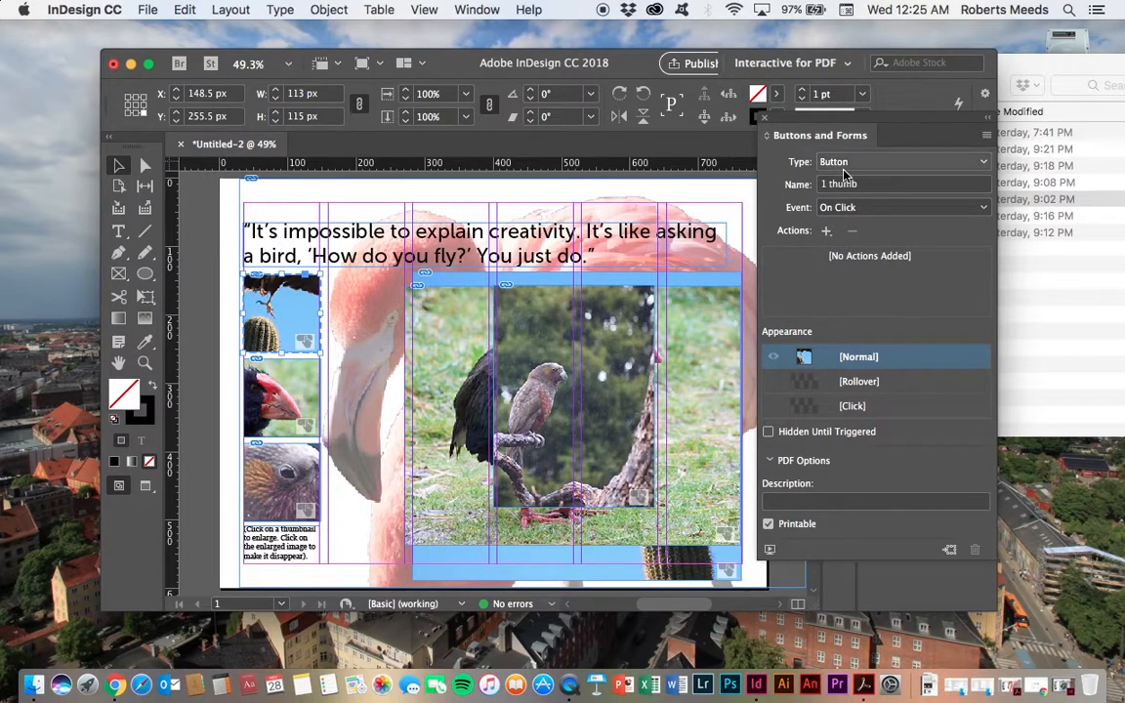
left_click(826, 232)
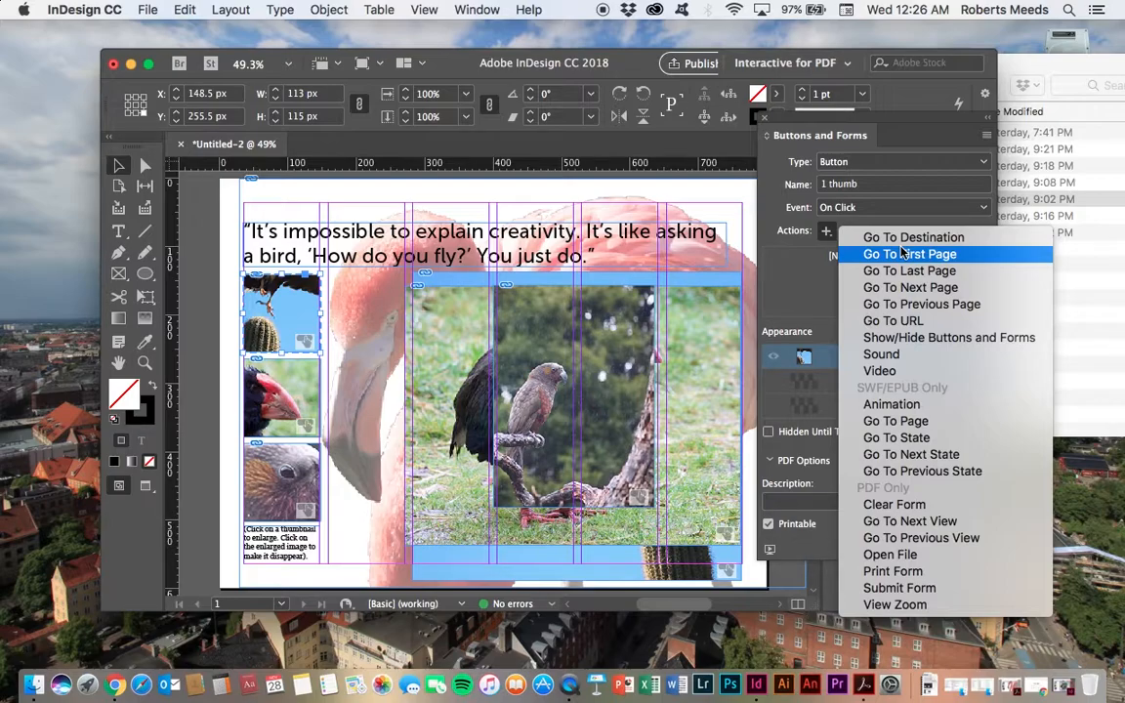
left_click(890, 338)
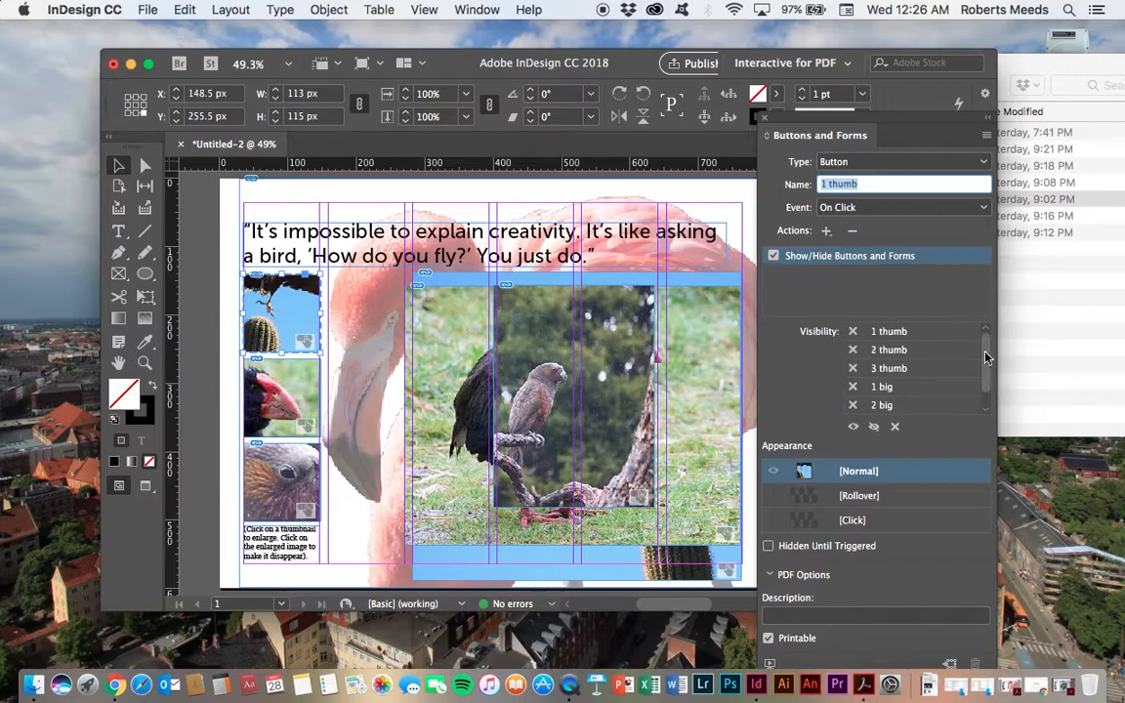
Step: Set the first thumbnail's Show/Hide action to show the 1 big button
scroll(984, 371, "up", 1)
scroll(884, 332, "down", 1)
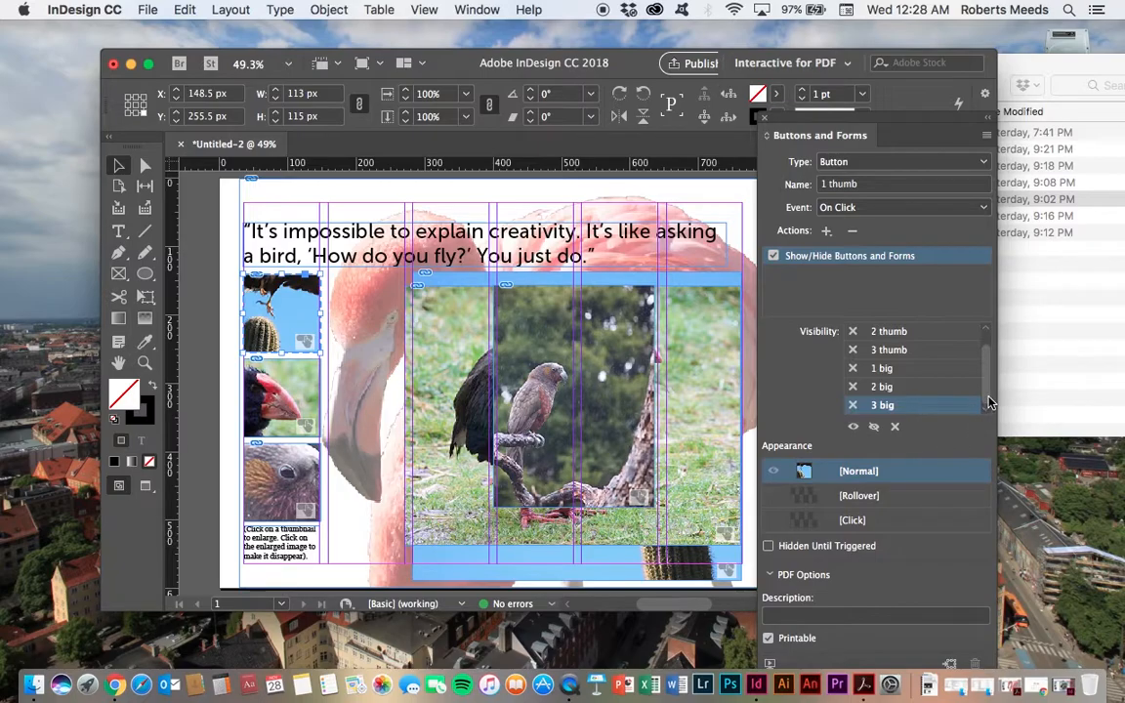
left_click_drag(987, 394, 988, 353)
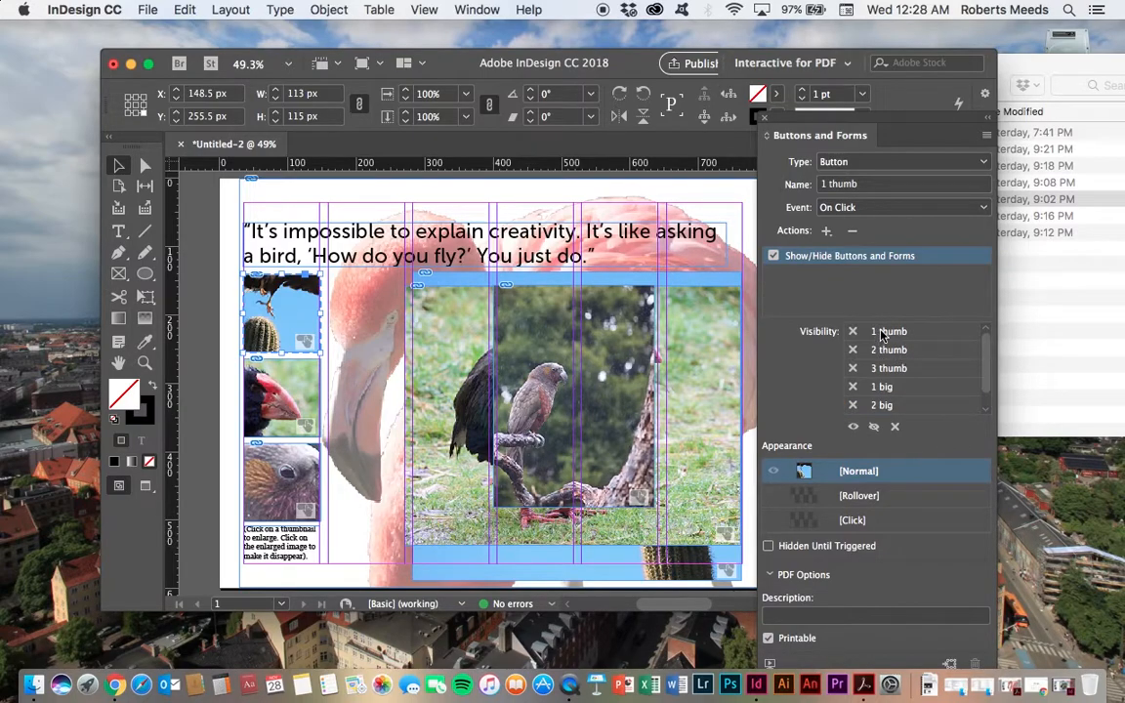
left_click_drag(988, 366, 989, 392)
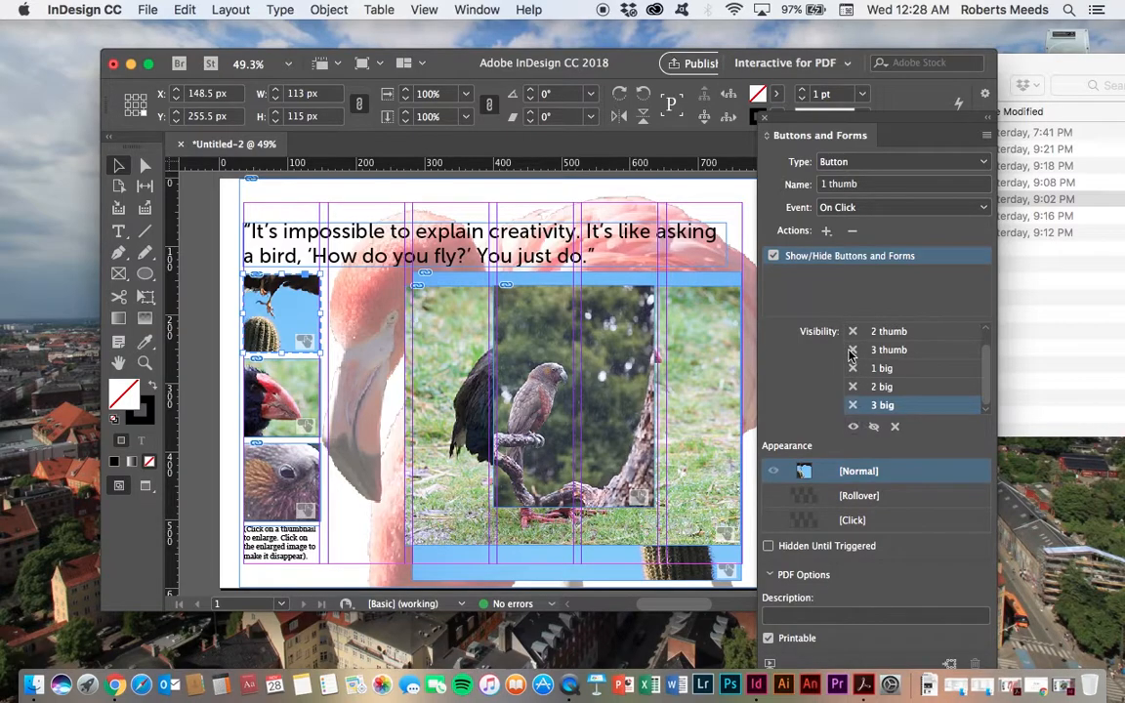
left_click(852, 427)
left_click_drag(986, 391, 986, 354)
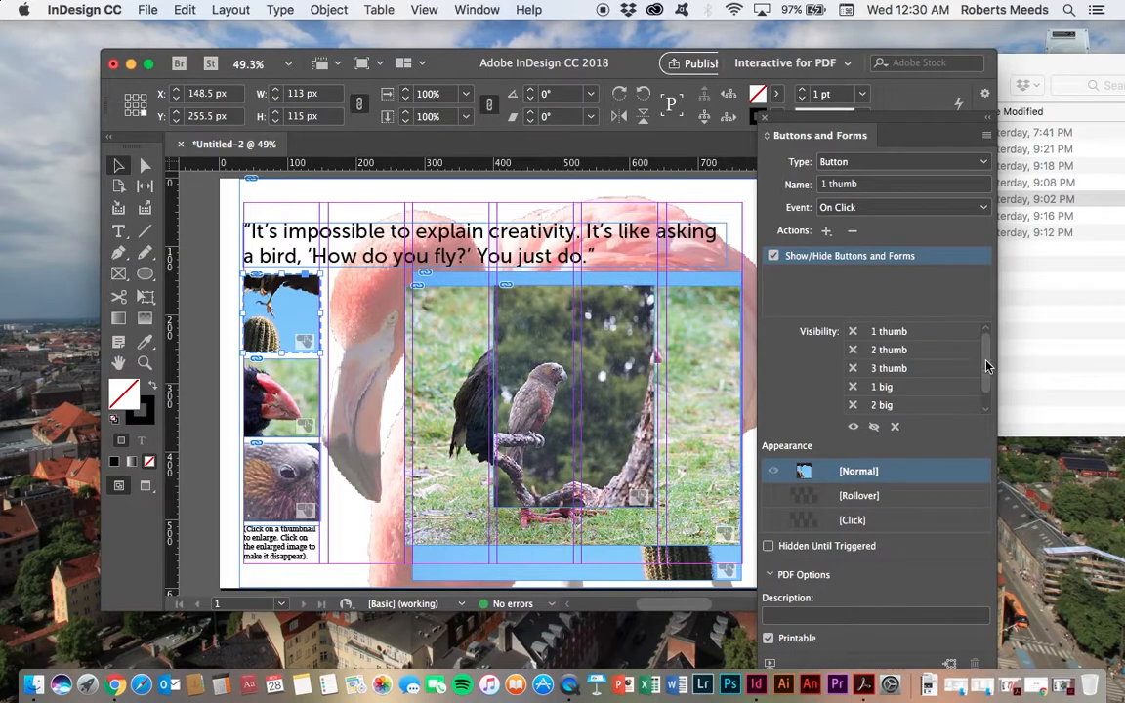
left_click_drag(984, 366, 986, 402)
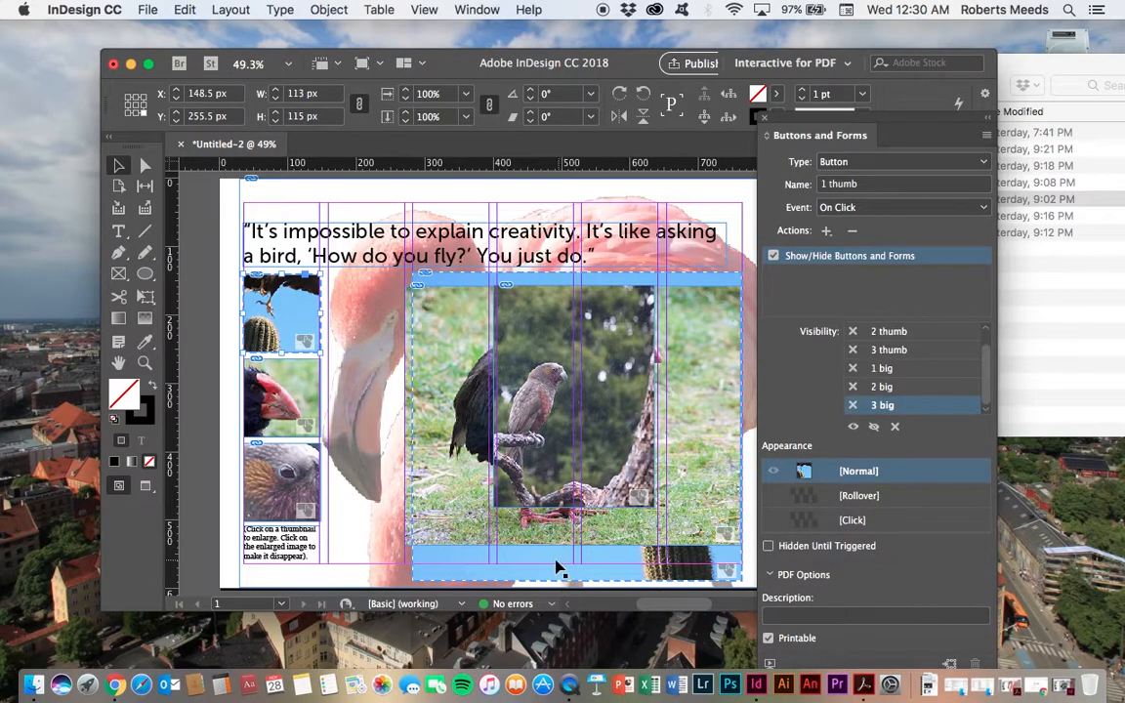
left_click(911, 373)
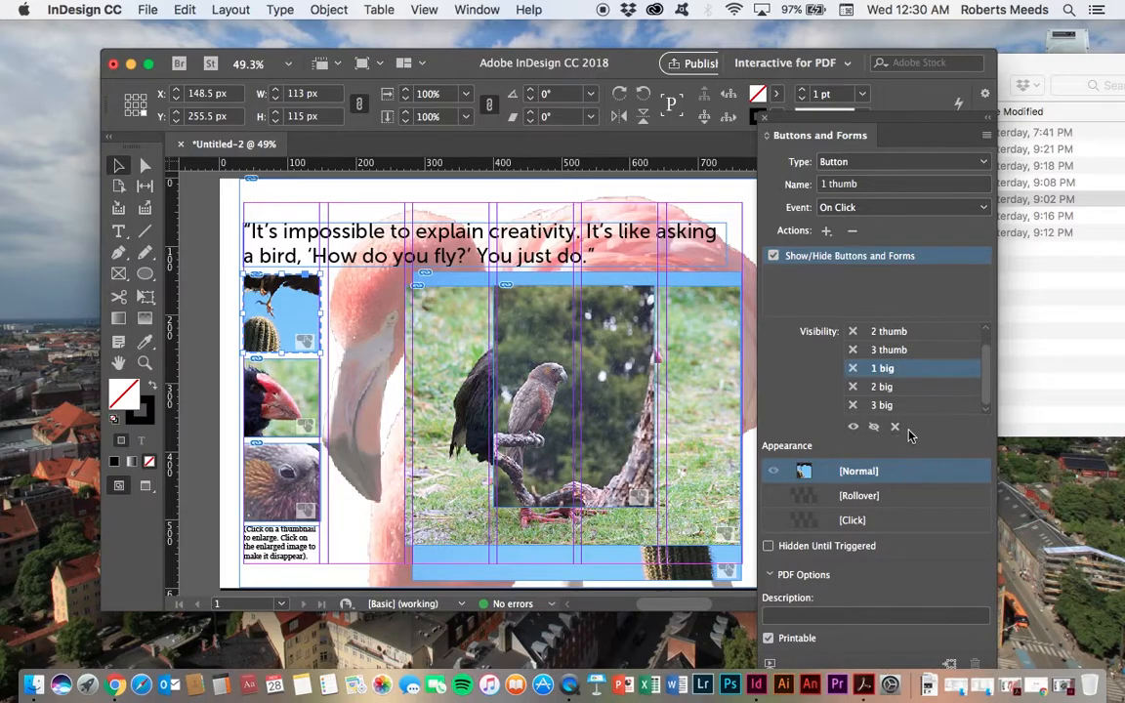
left_click(851, 427)
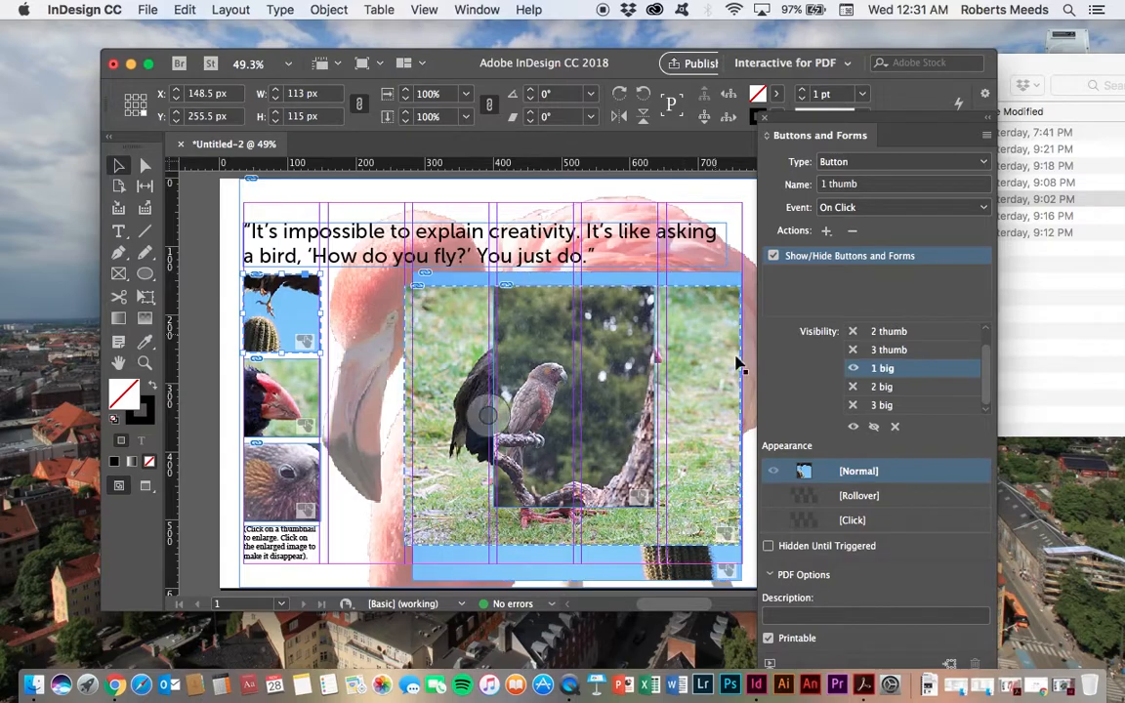
Step: Give the second thumbnail button a Show/Hide Buttons and Forms action that shows 2 big
left_click(289, 381)
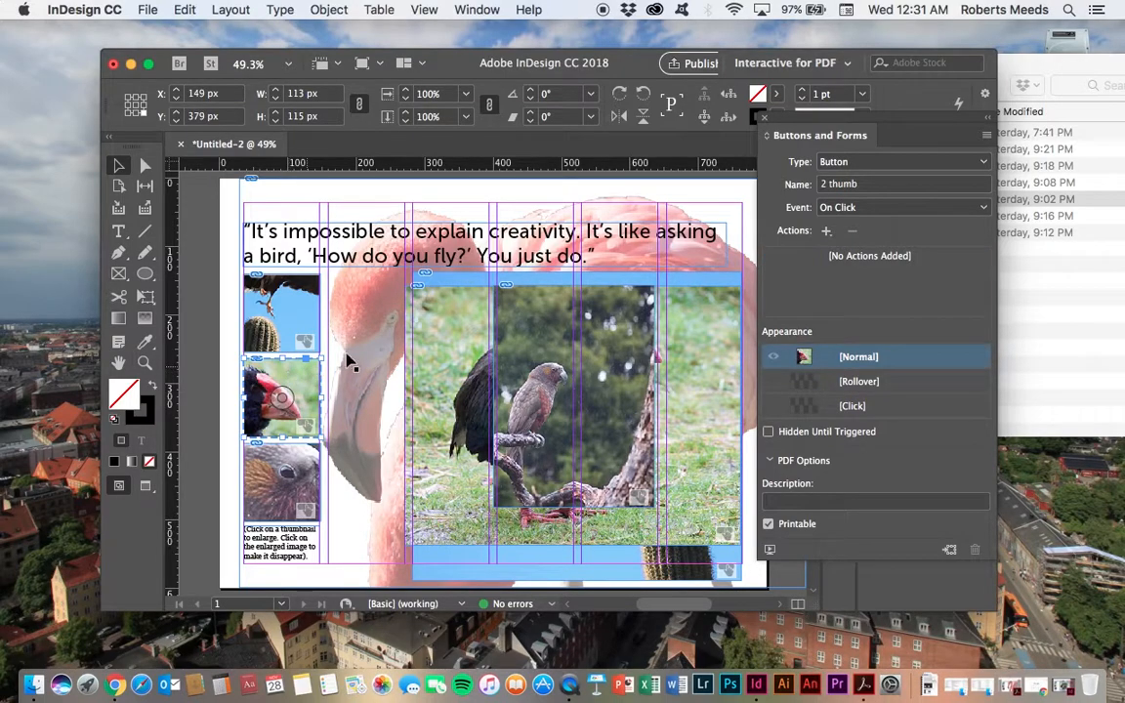
left_click(825, 232)
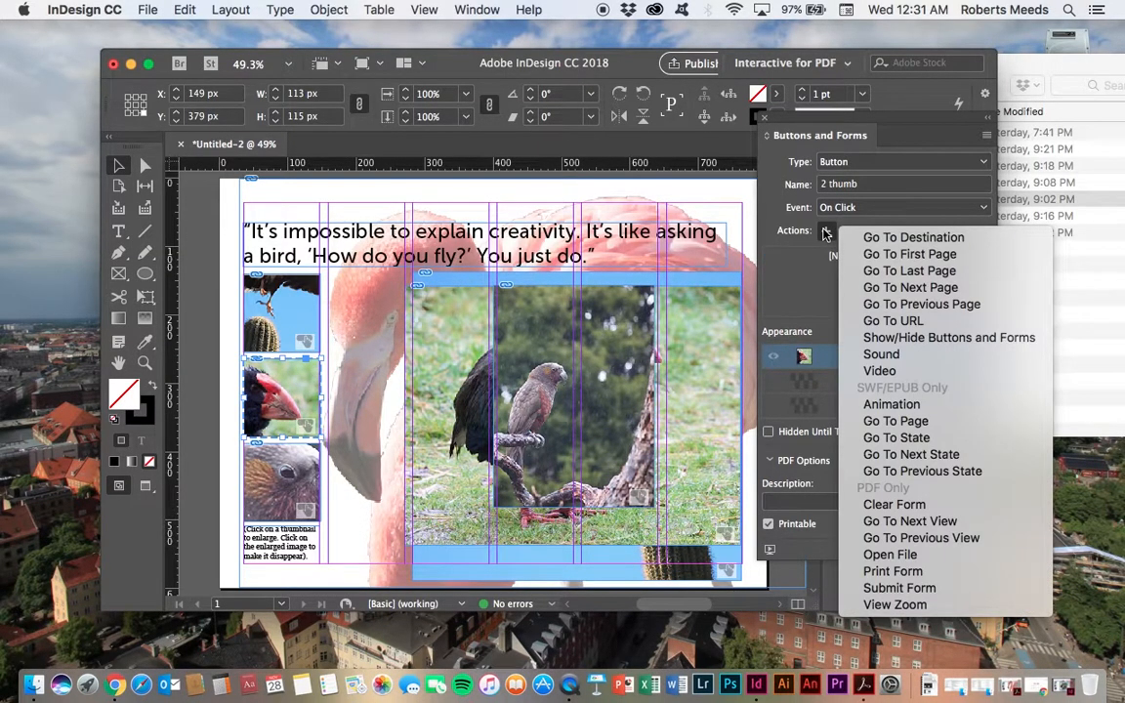
left_click(928, 339)
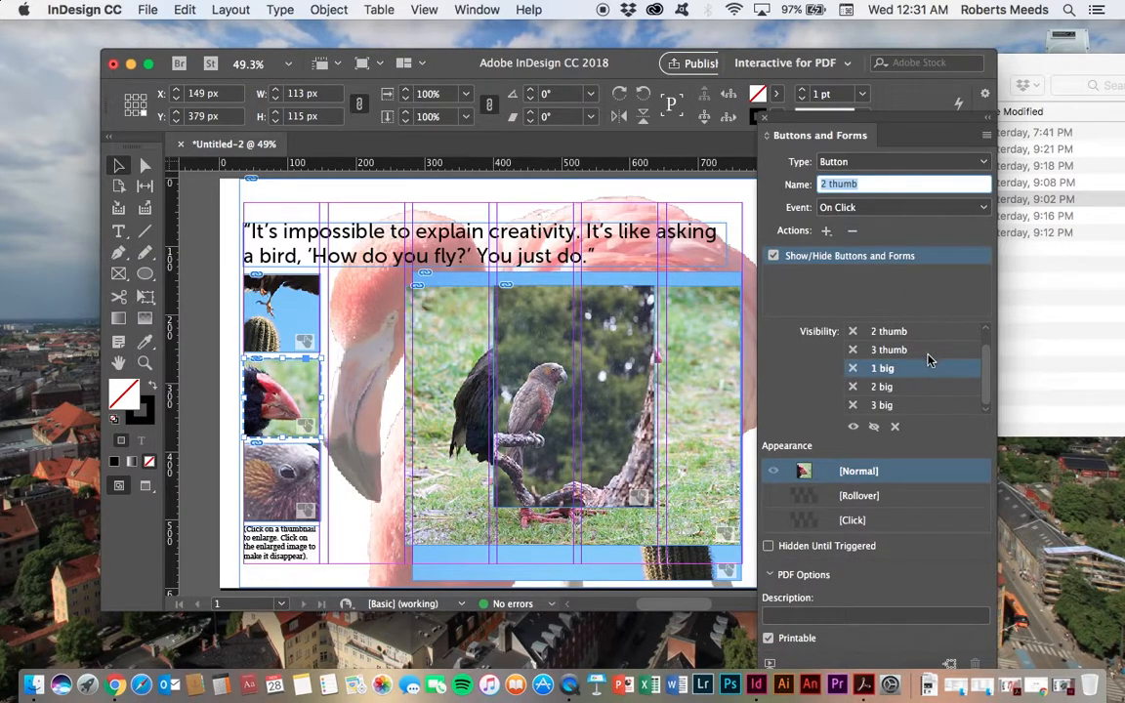
scroll(989, 379, "up", 1)
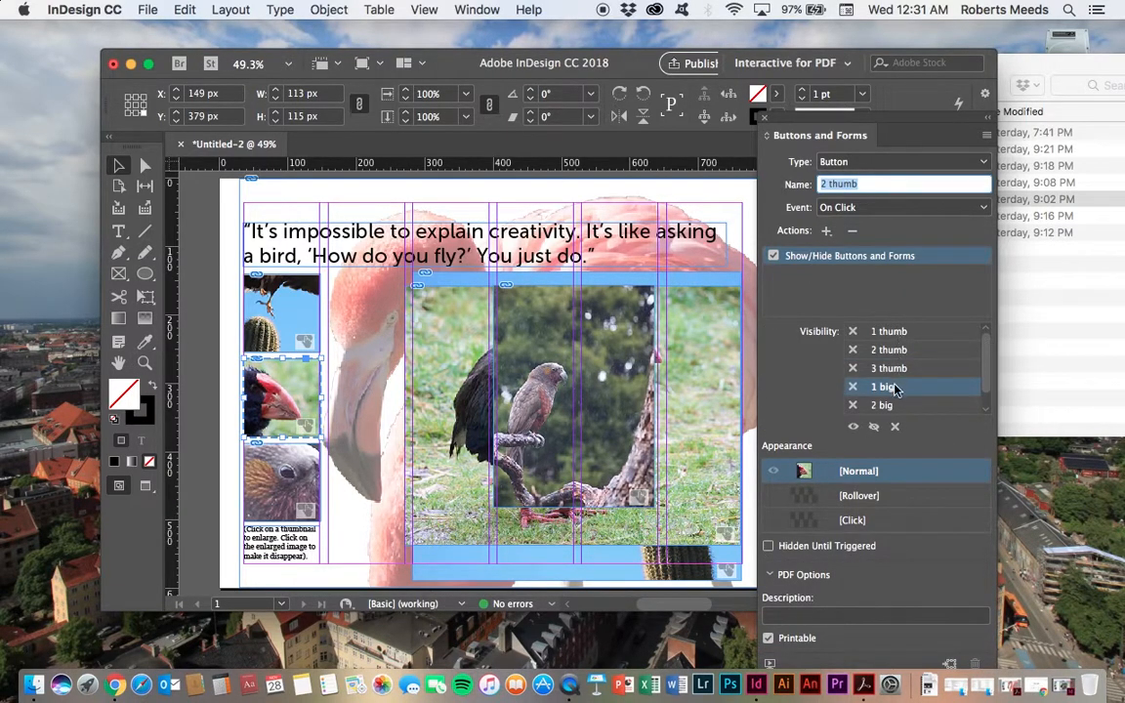
scroll(984, 400, "down", 1)
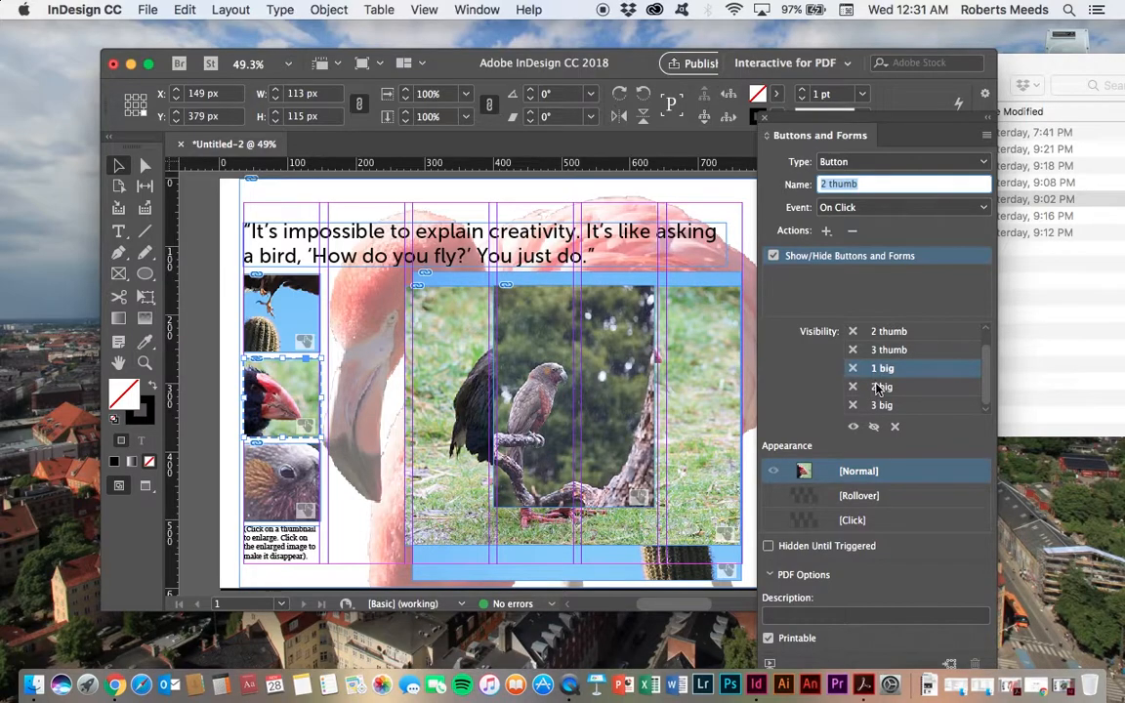
left_click(890, 387)
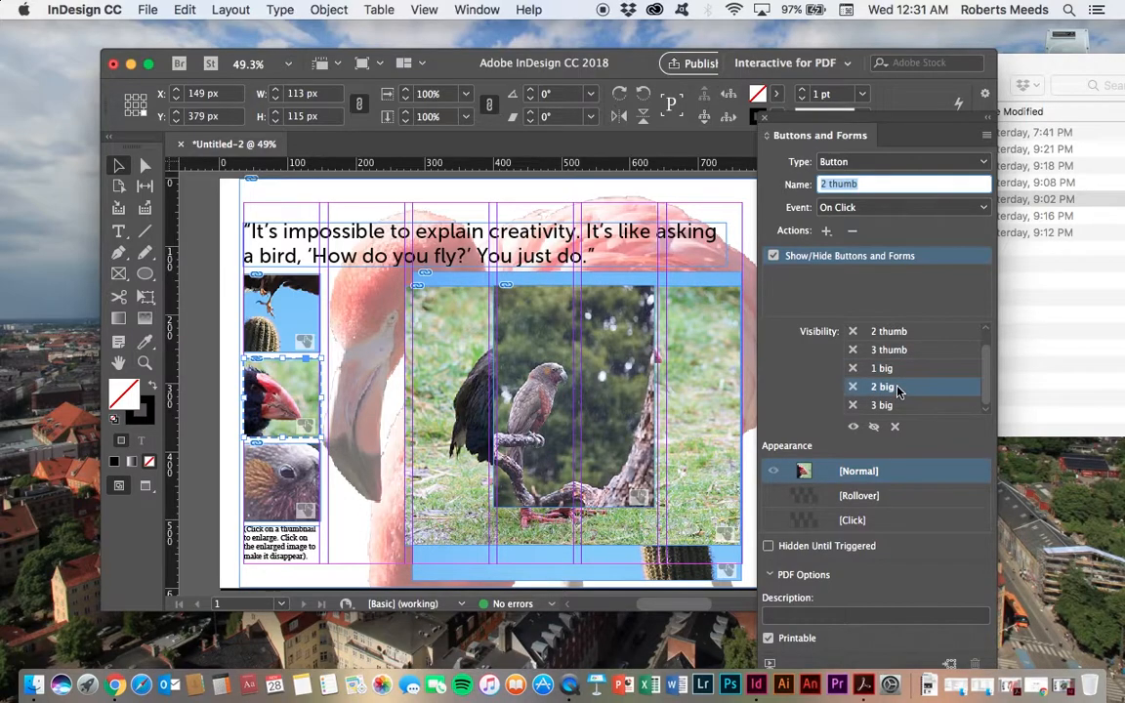
left_click(853, 427)
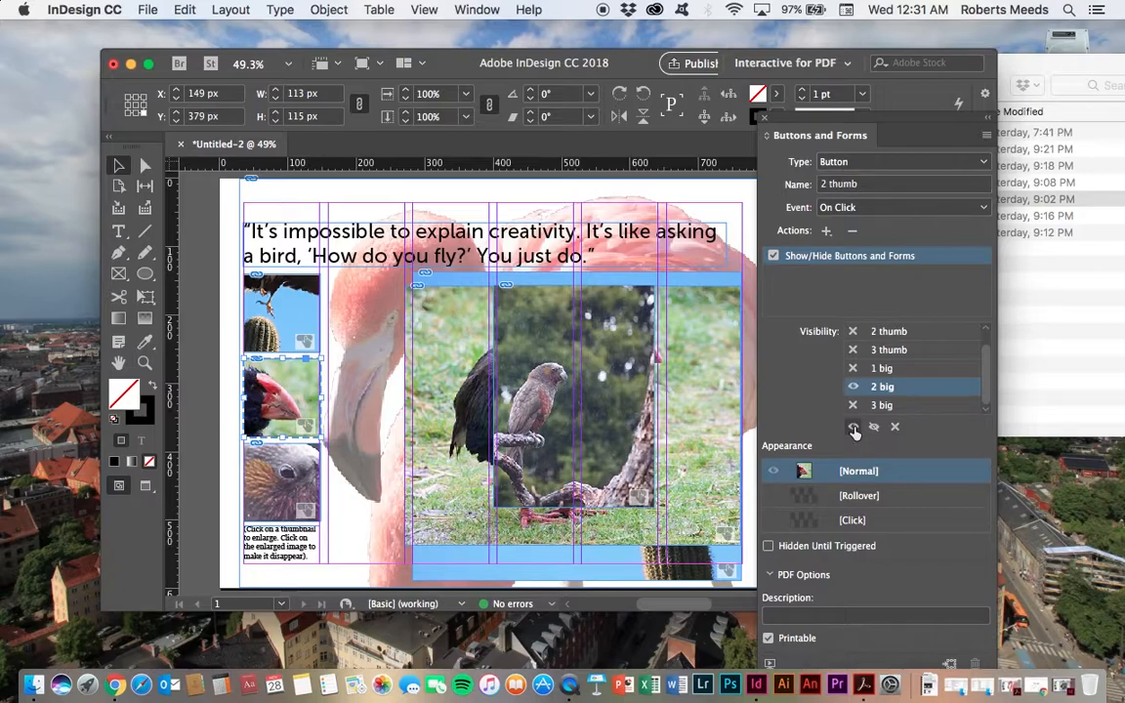
Step: Give the third thumbnail button a Show/Hide Buttons and Forms action that shows 3 big
left_click(309, 473)
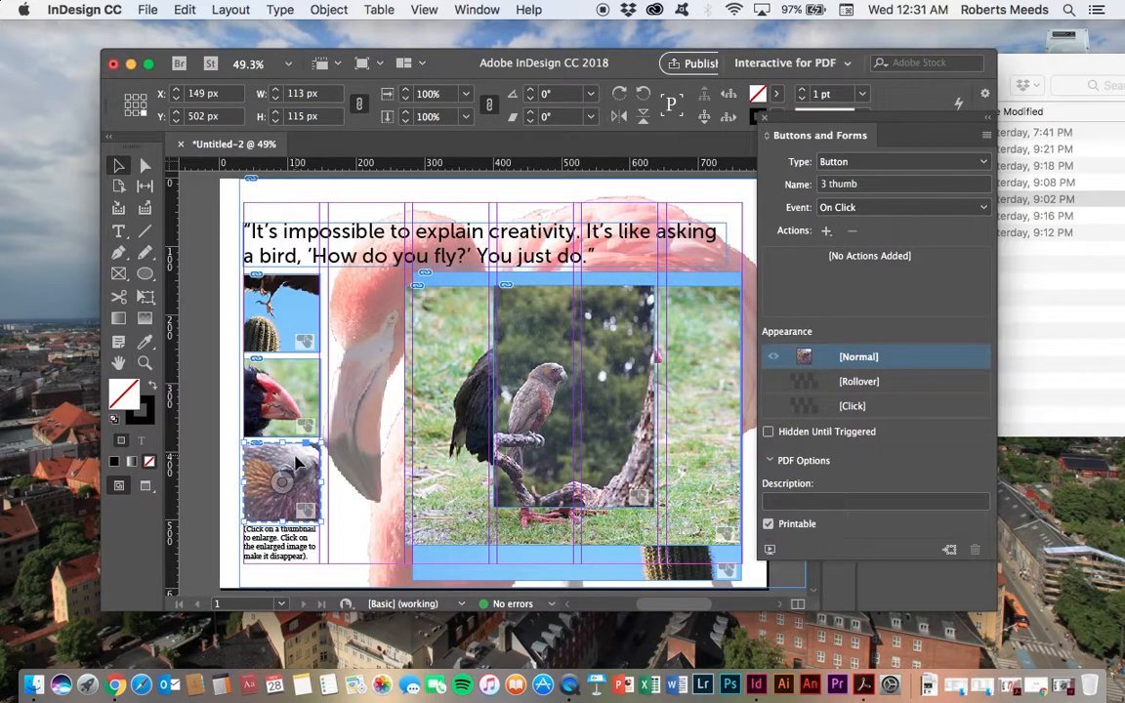
left_click(826, 231)
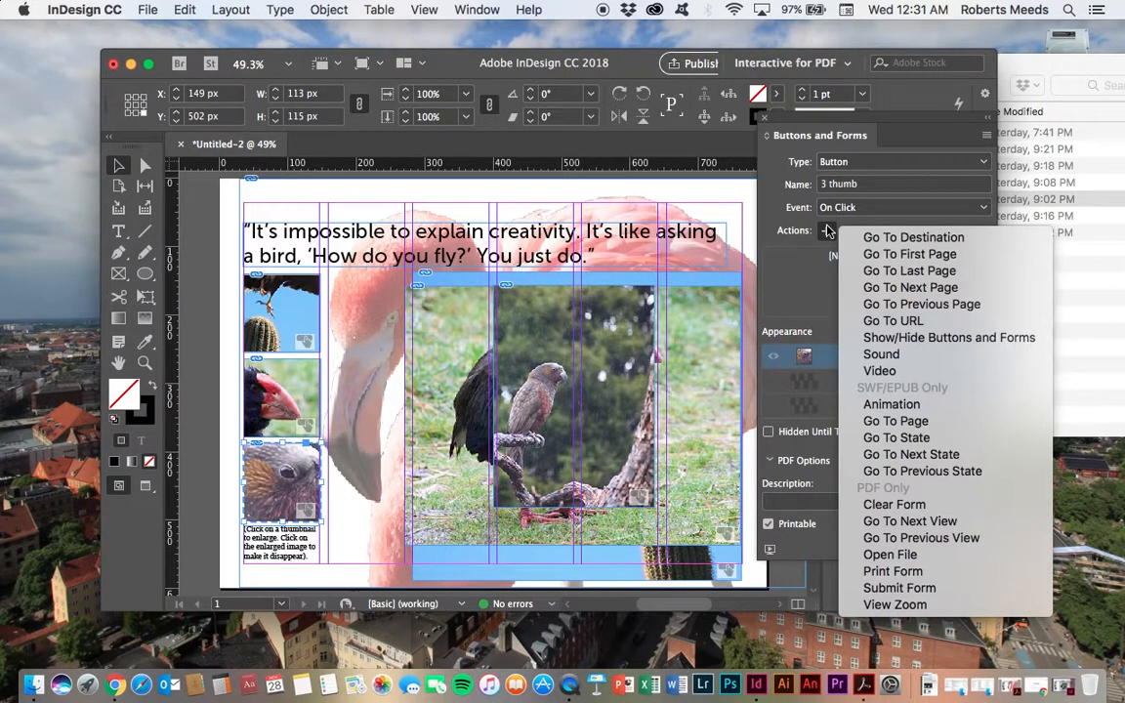
left_click(931, 338)
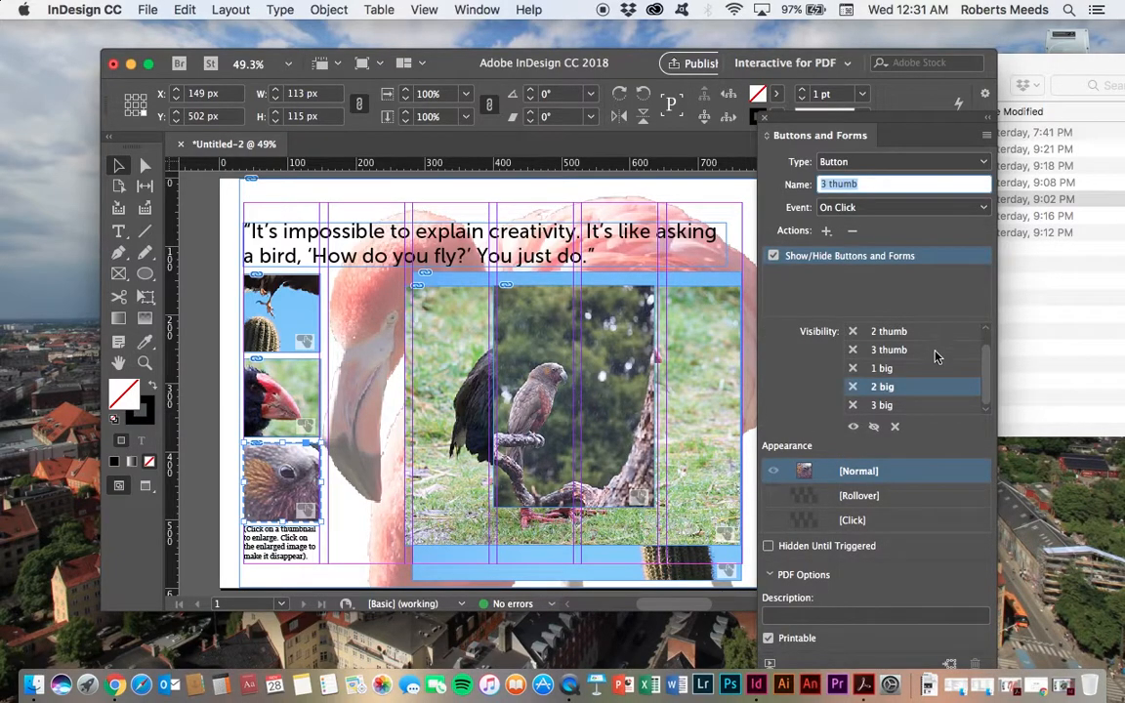
left_click(884, 405)
left_click(853, 427)
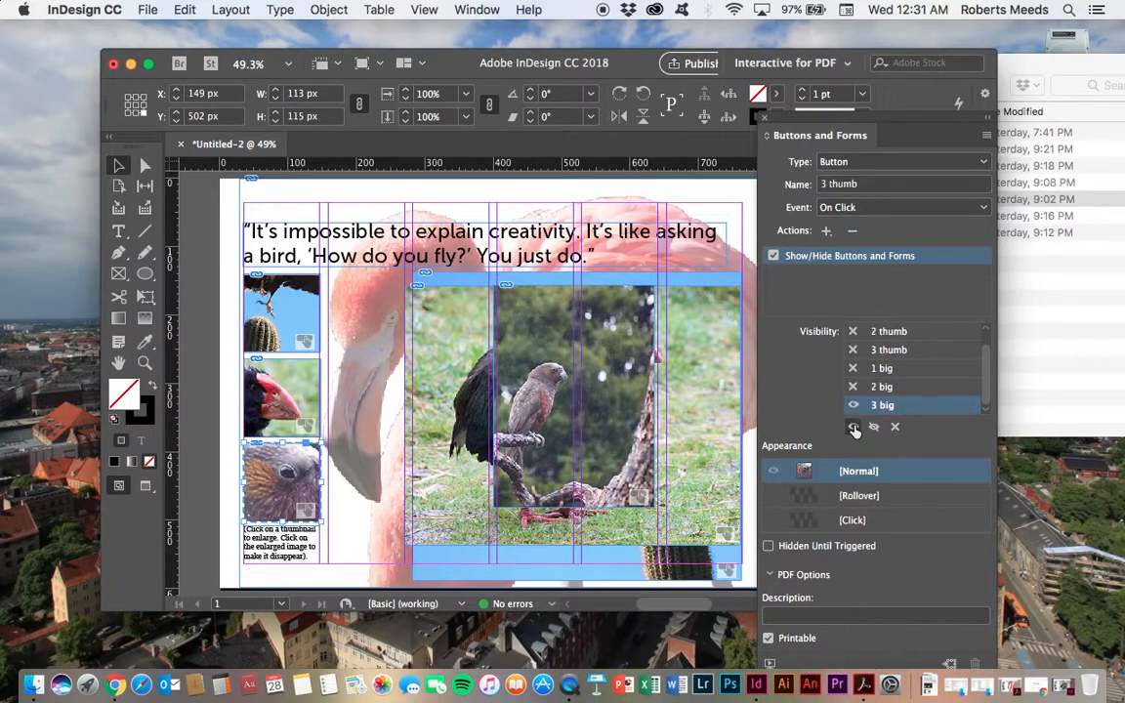
left_click_drag(988, 390, 987, 335)
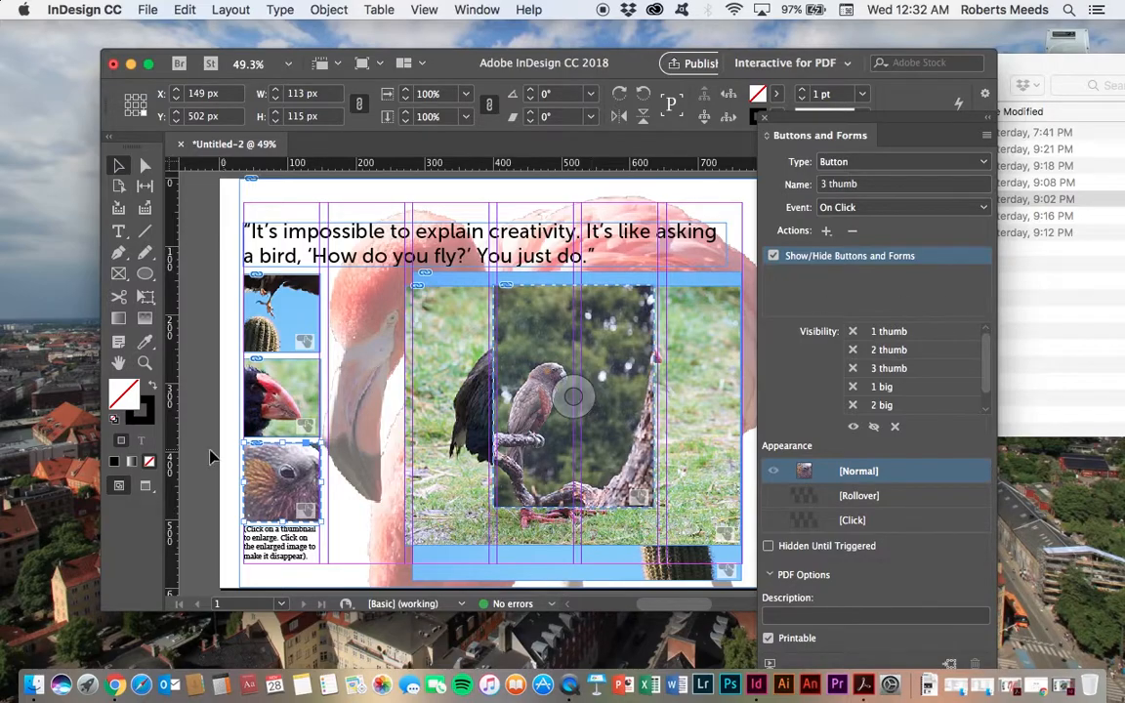
Step: Reselect the second thumbnail button and review its visibility list
left_click(281, 389)
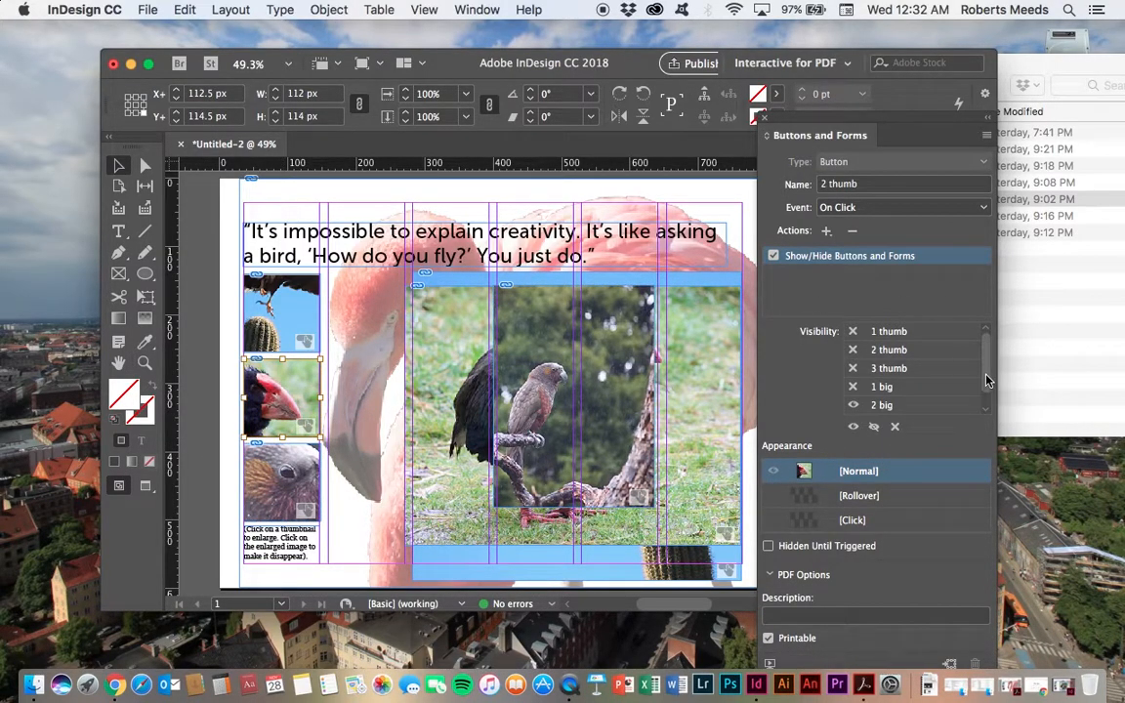
left_click_drag(986, 375, 986, 397)
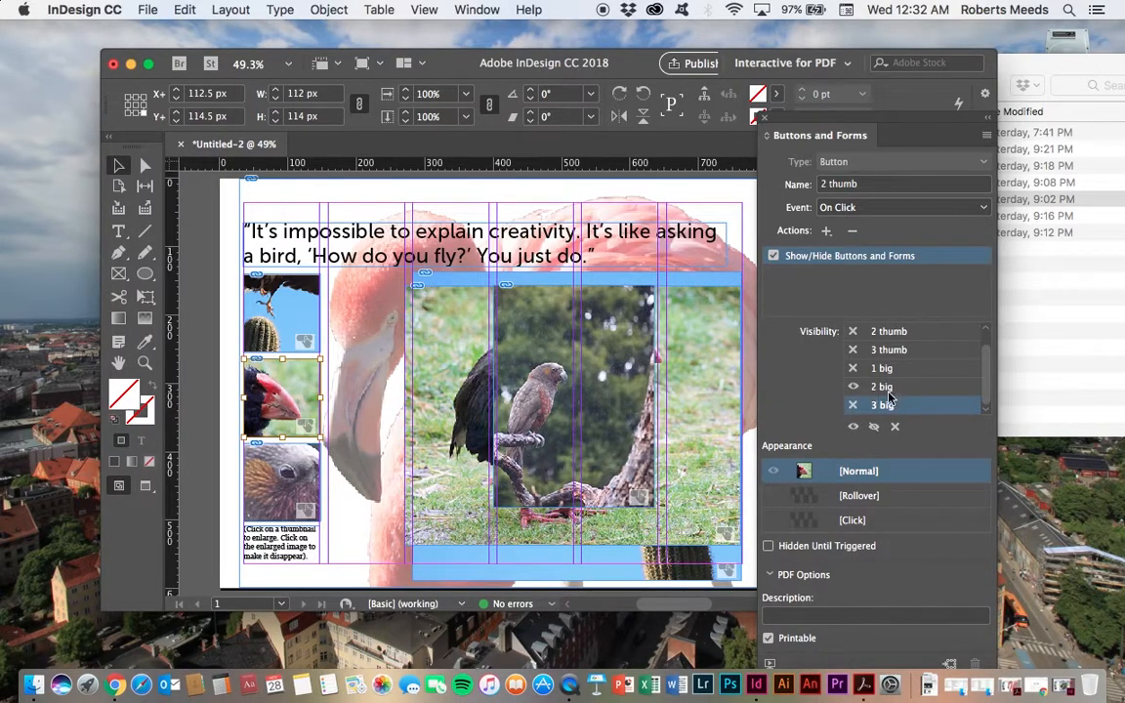
left_click_drag(985, 391, 984, 355)
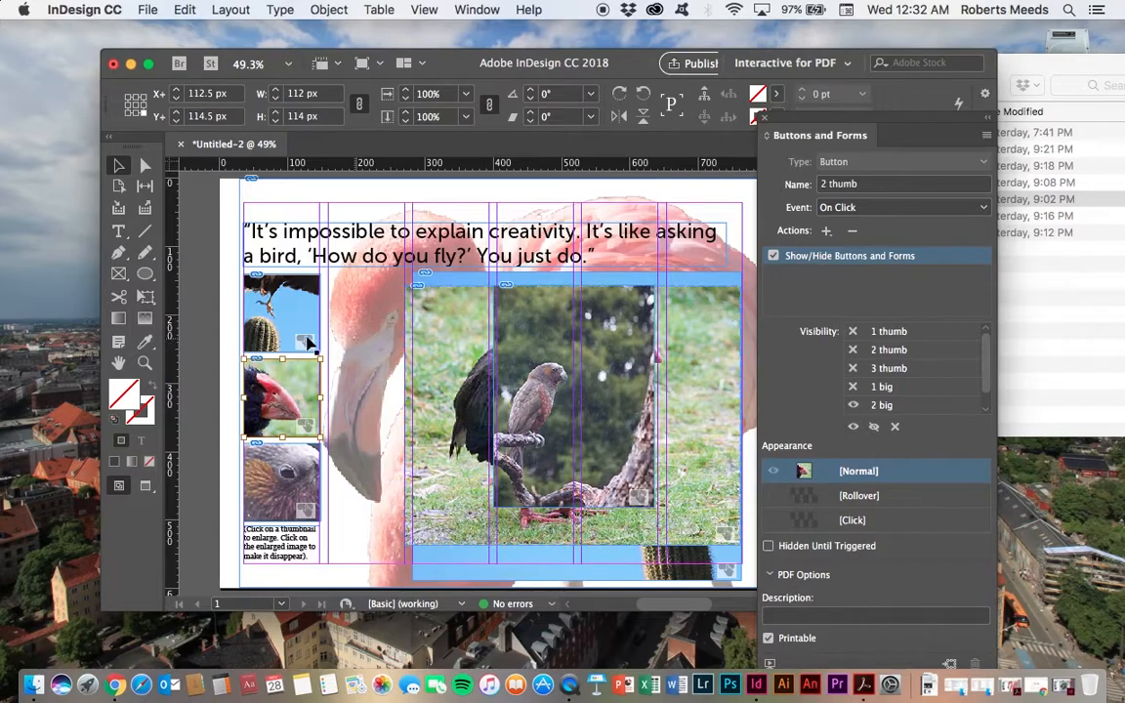
Step: Review the first thumbnail's visibility list, then test all three thumbnails in the EPUB Interactivity Preview
left_click(279, 308)
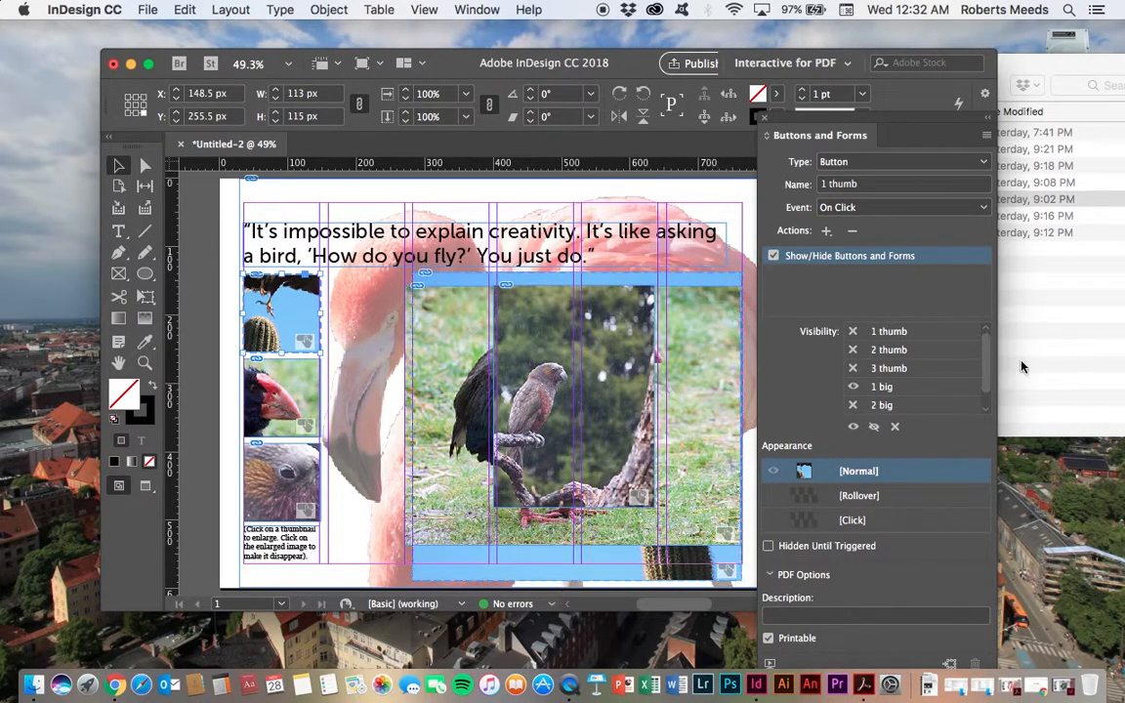
left_click_drag(989, 374, 990, 409)
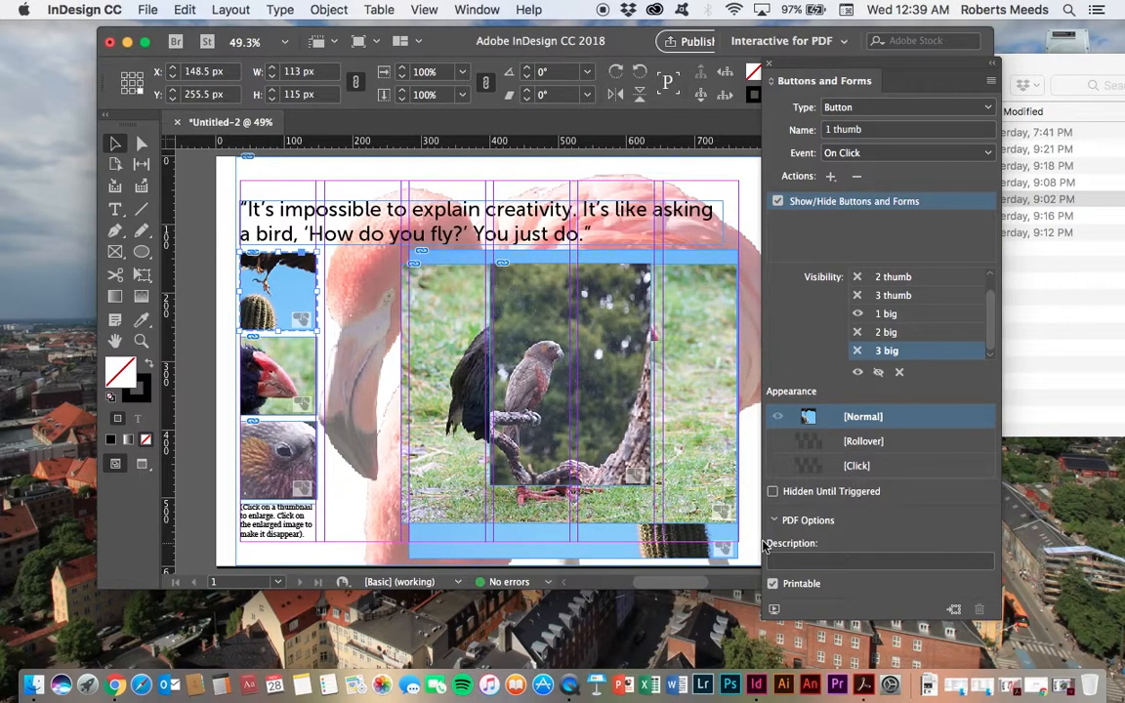
left_click(773, 611)
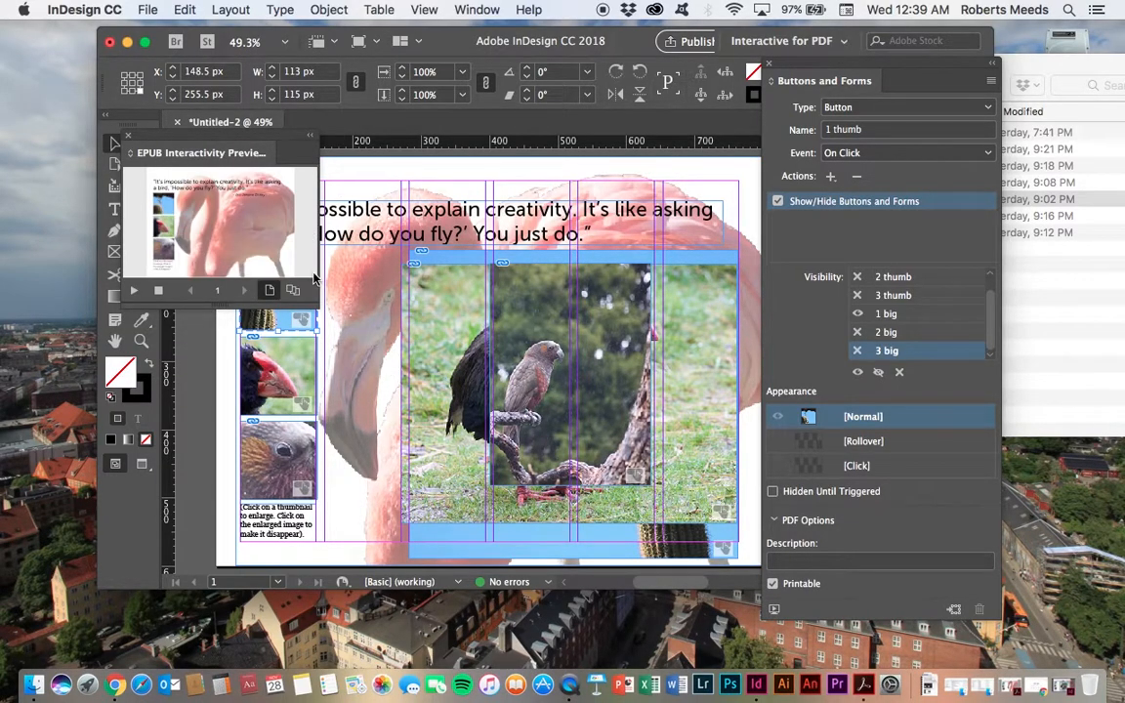
left_click_drag(315, 307, 478, 410)
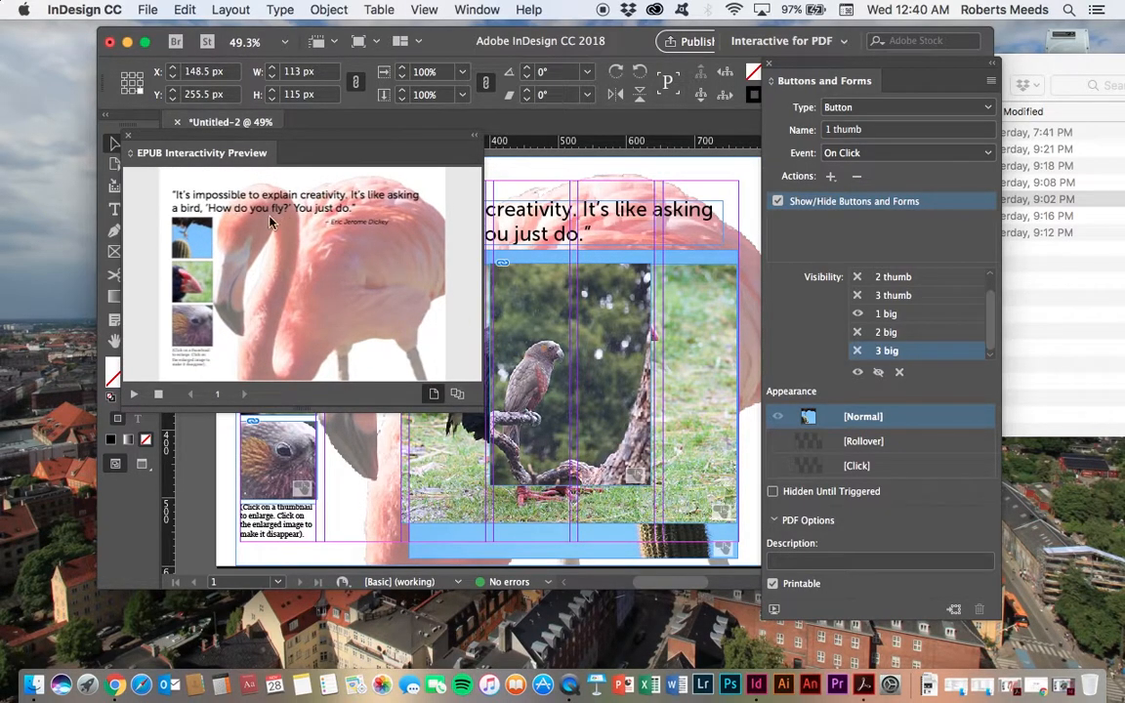
left_click(199, 239)
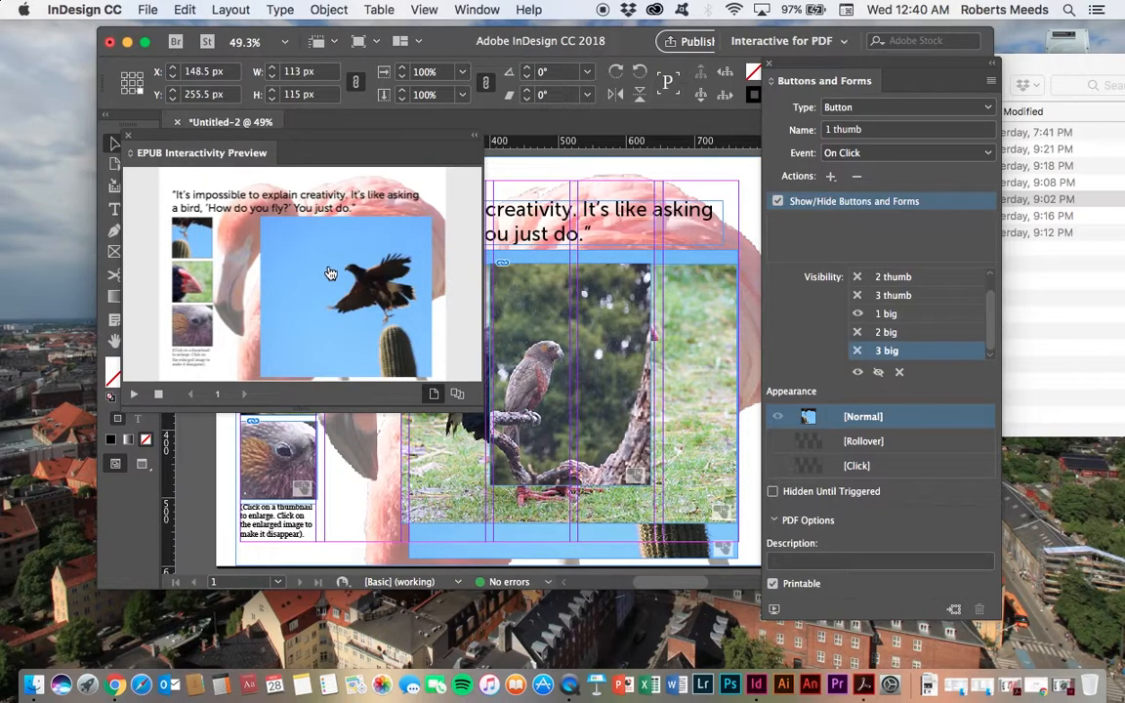
left_click(191, 281)
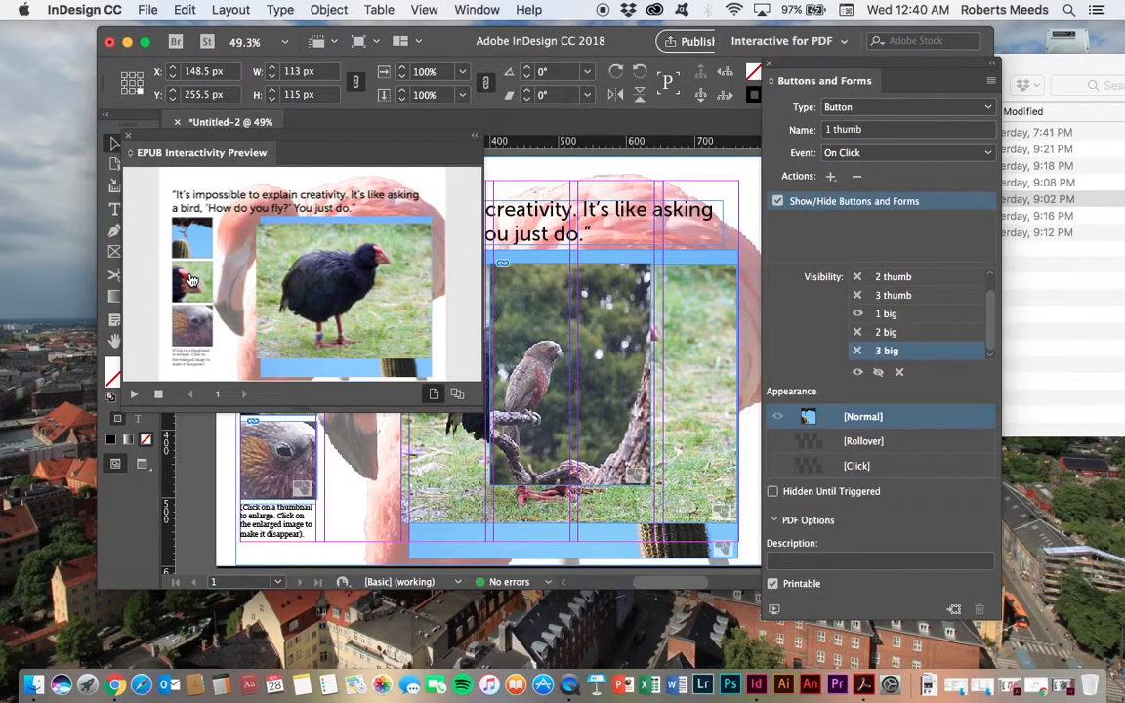
left_click(191, 338)
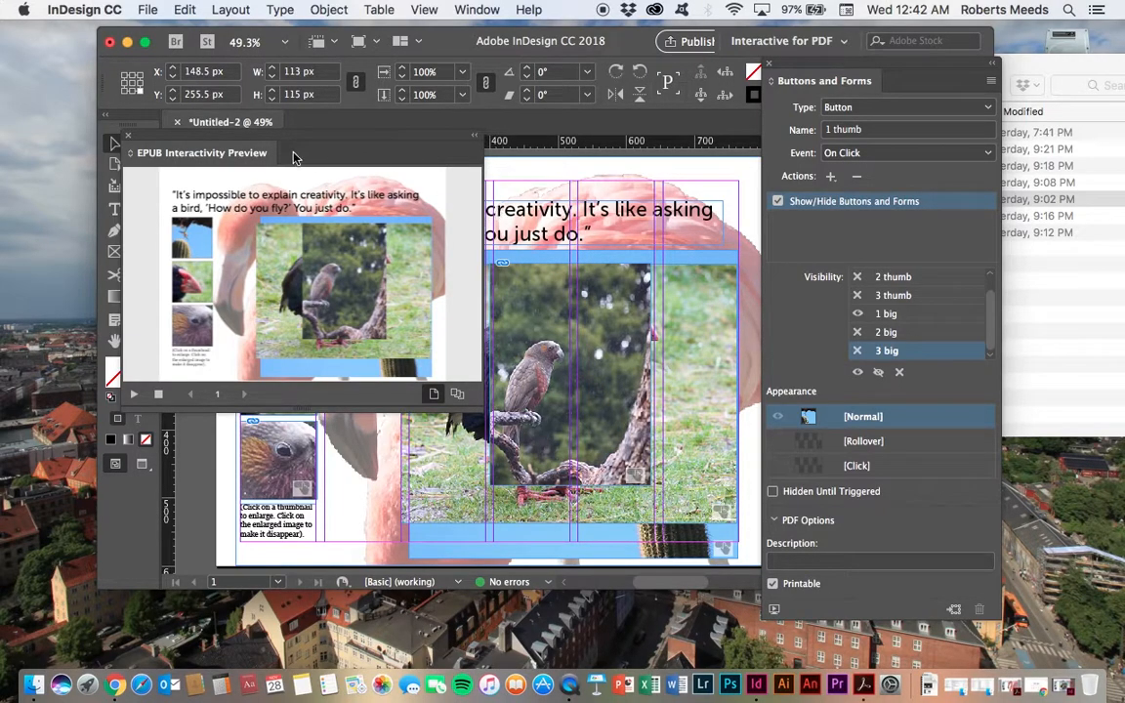
left_click(130, 139)
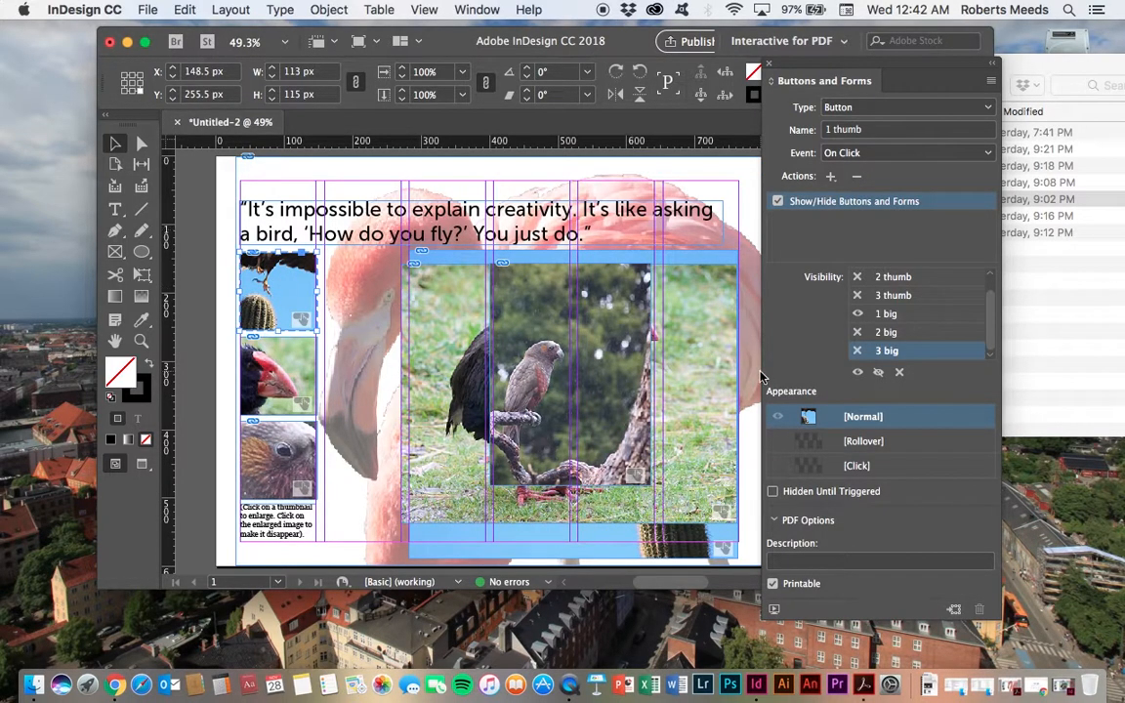
Step: Give the 1 big button a Show/Hide Buttons and Forms action that hides 1 big
left_click(518, 556)
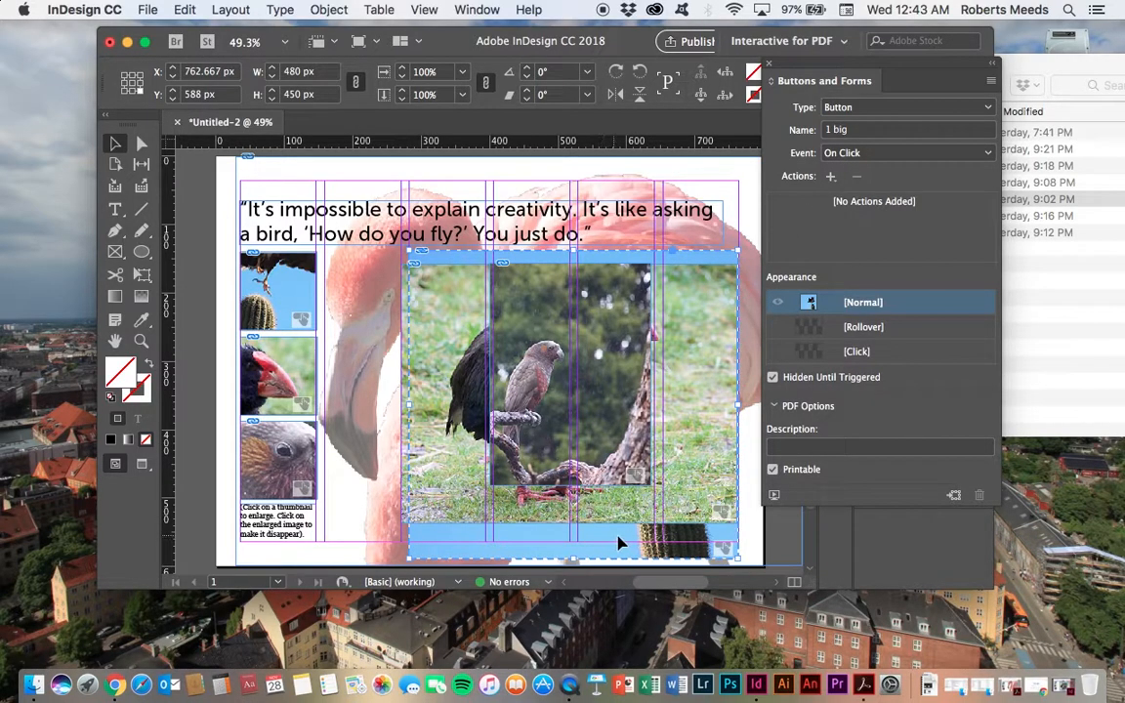
left_click(829, 177)
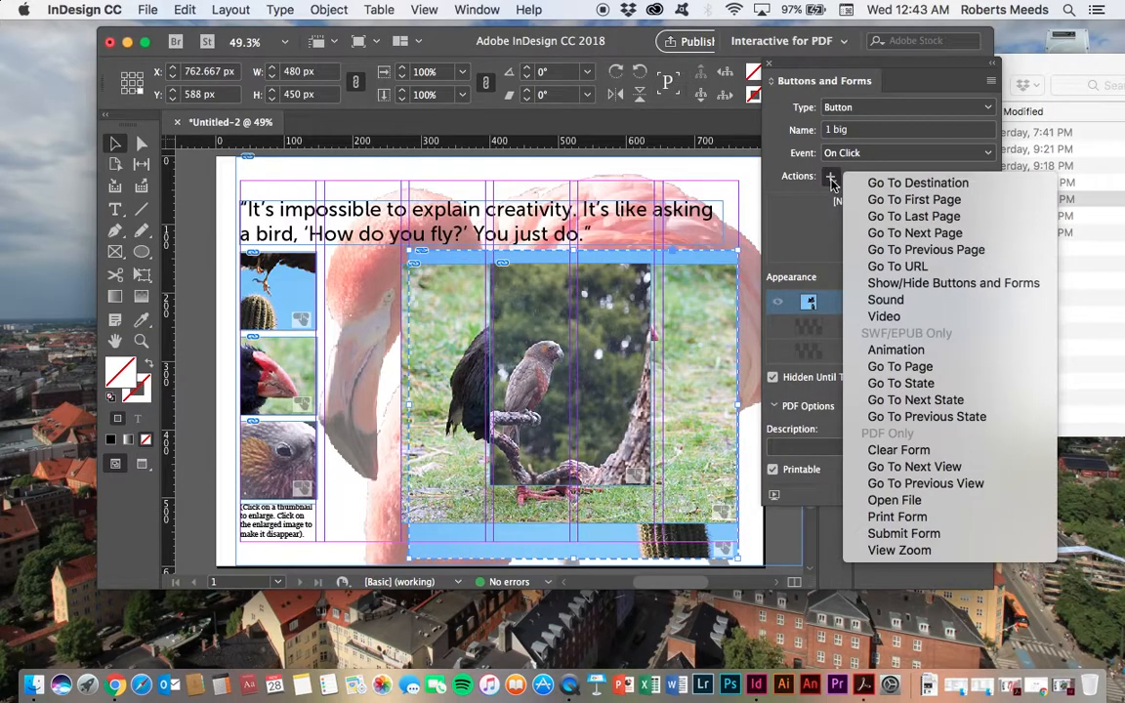
left_click(928, 283)
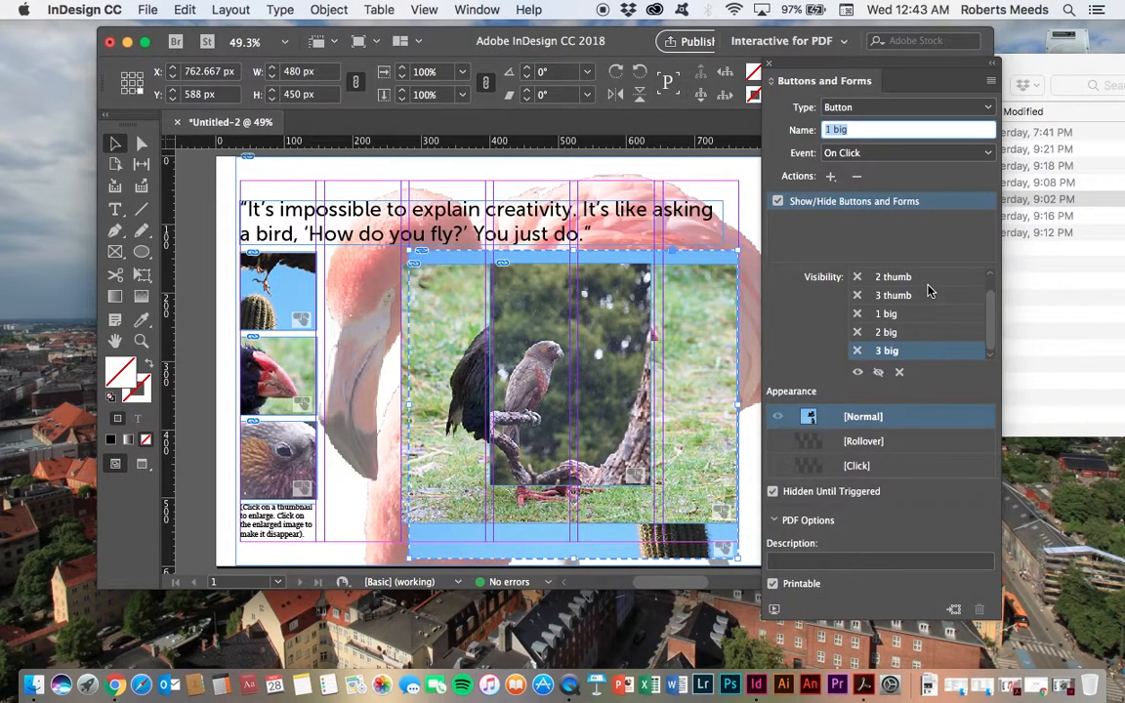
left_click(882, 314)
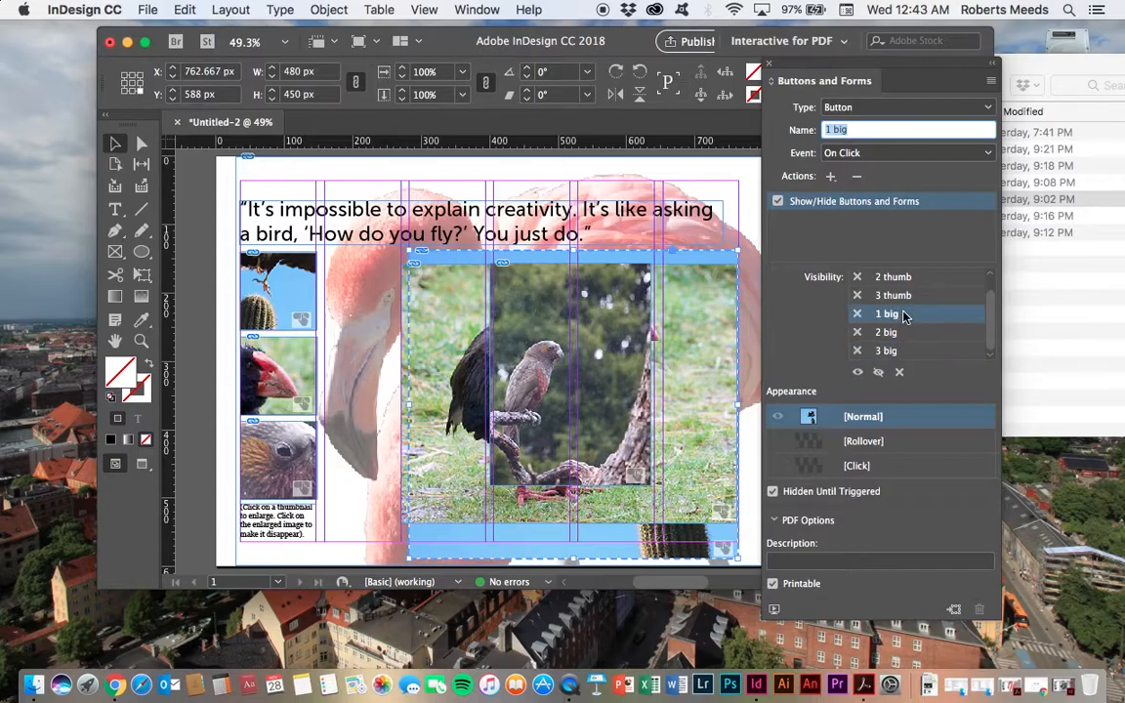
left_click(878, 374)
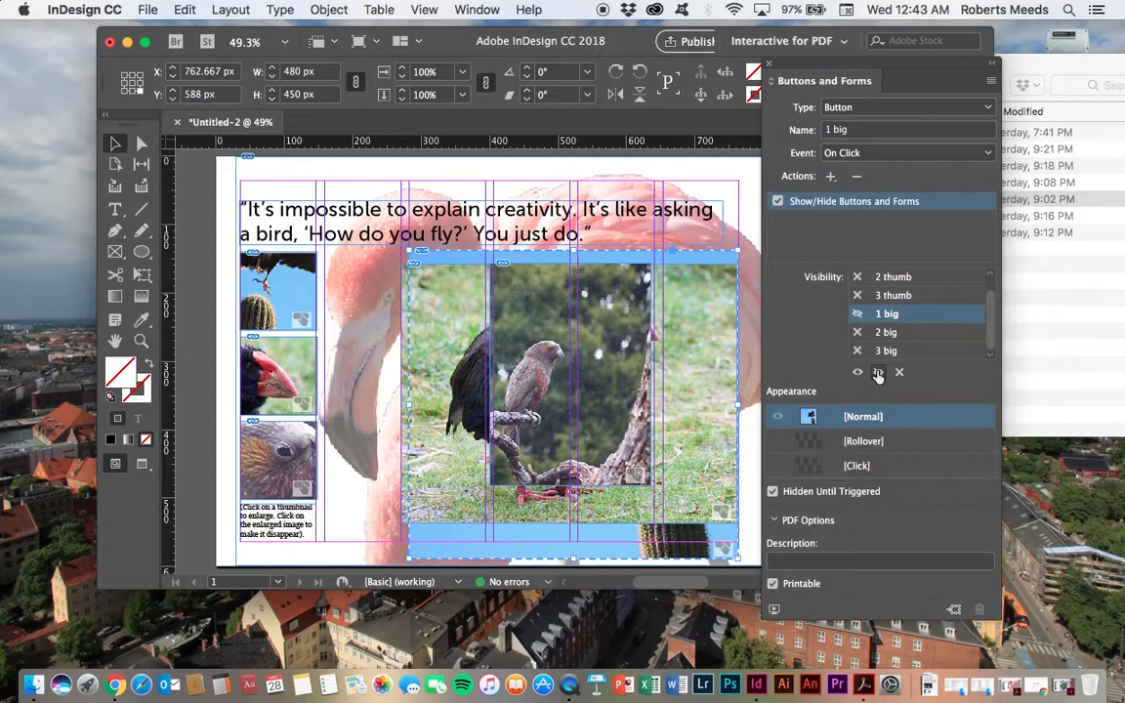
left_click_drag(990, 330, 989, 358)
Step: Set the 2 big button's event to On Click and add a Show/Hide action that hides 2 big
left_click(332, 555)
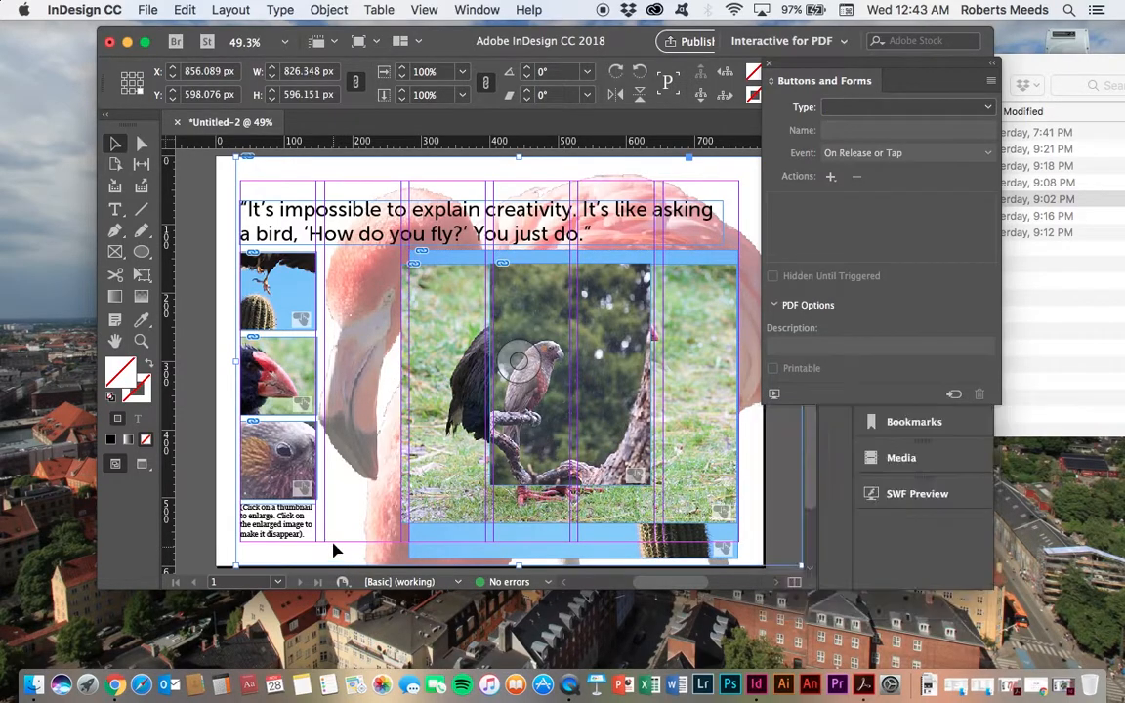
left_click(717, 315)
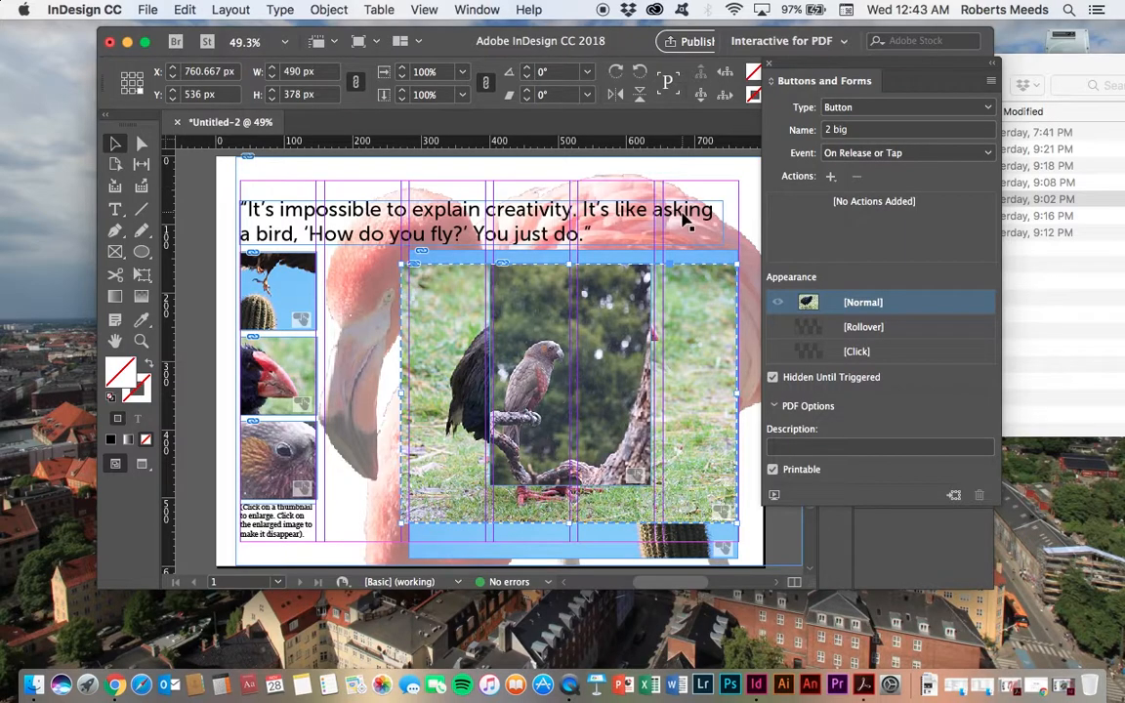
left_click(845, 153)
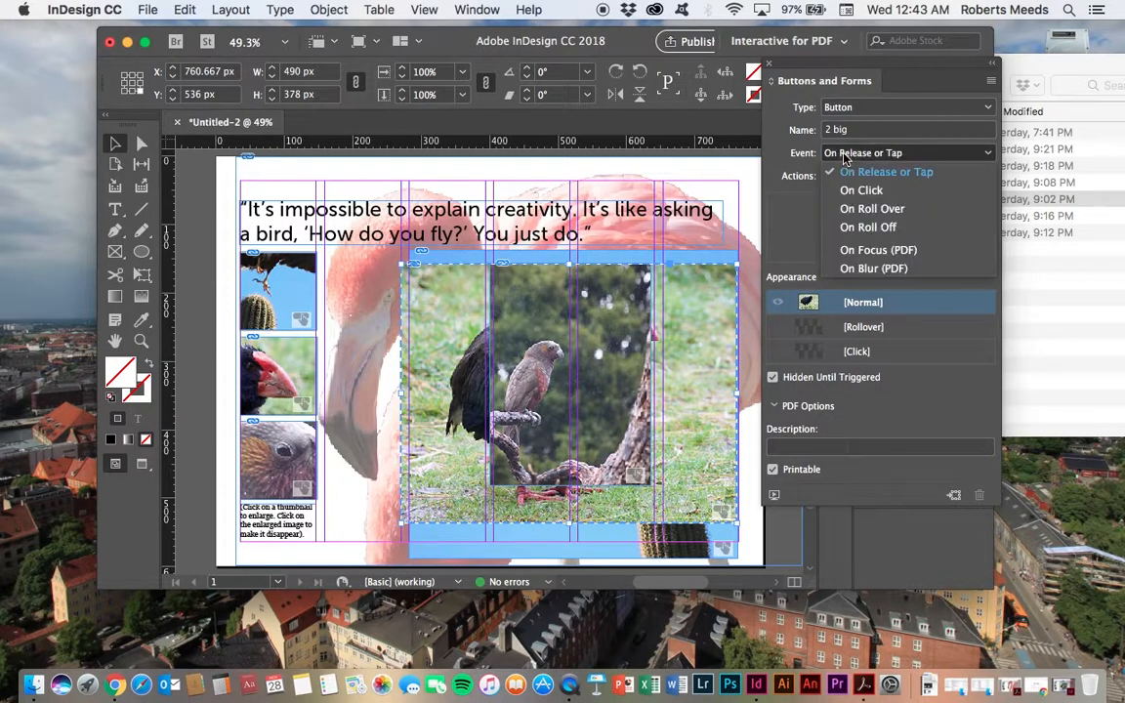
left_click(849, 189)
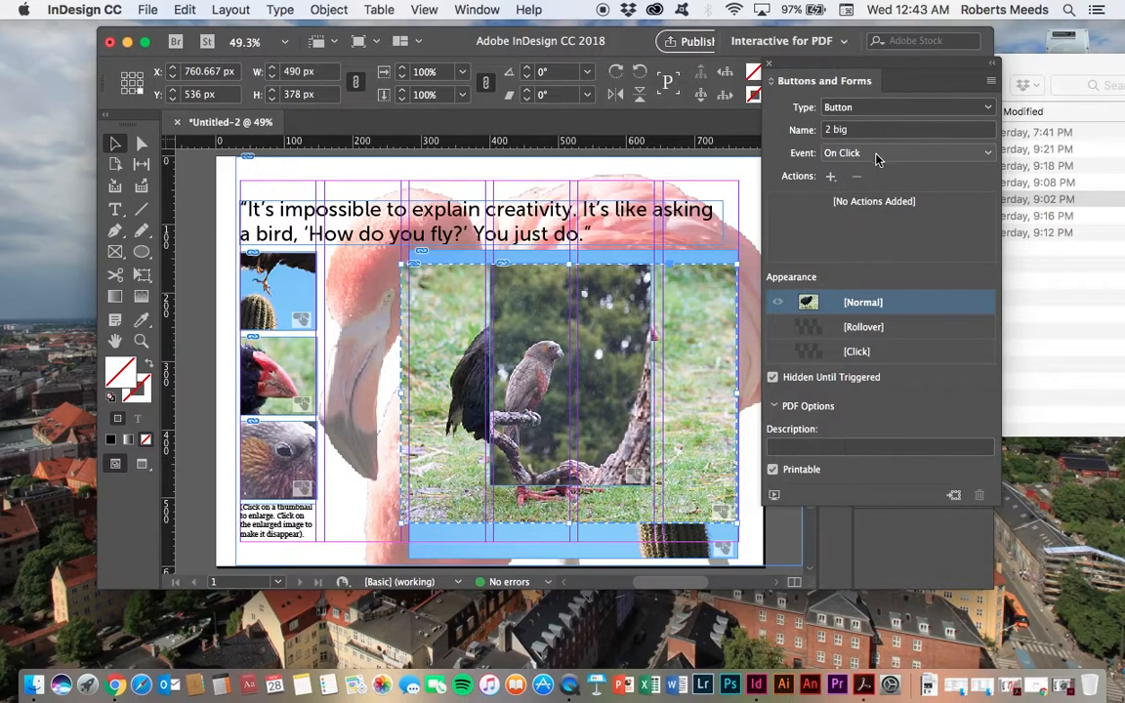
left_click(829, 179)
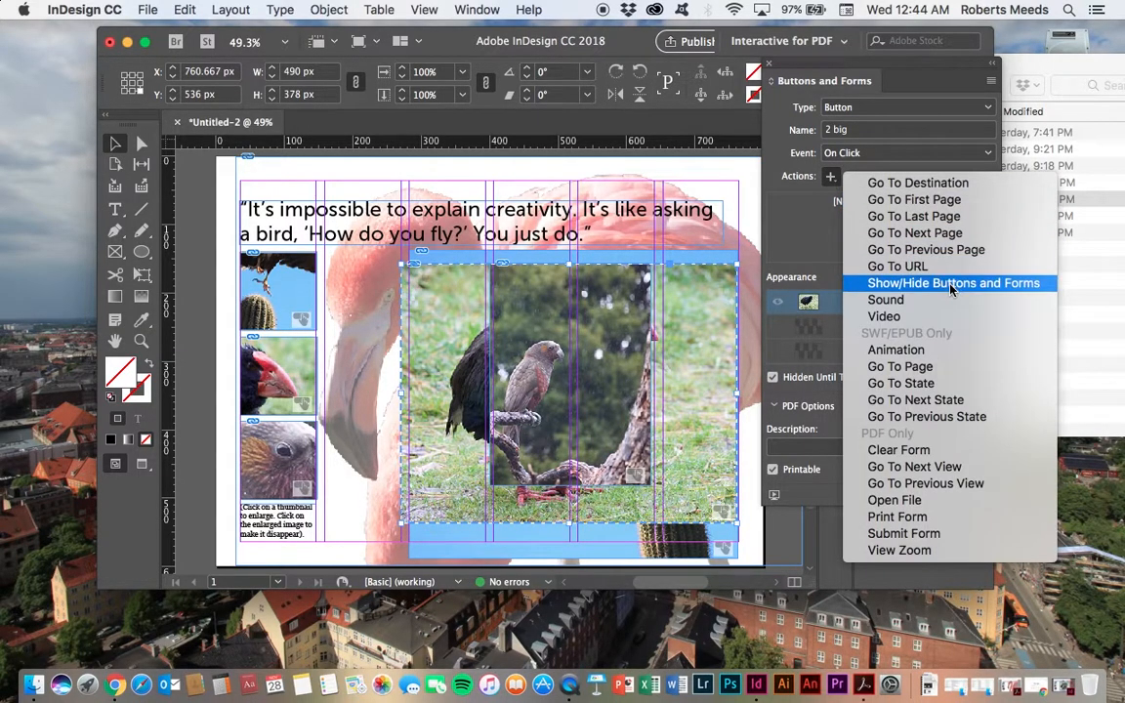
left_click(859, 282)
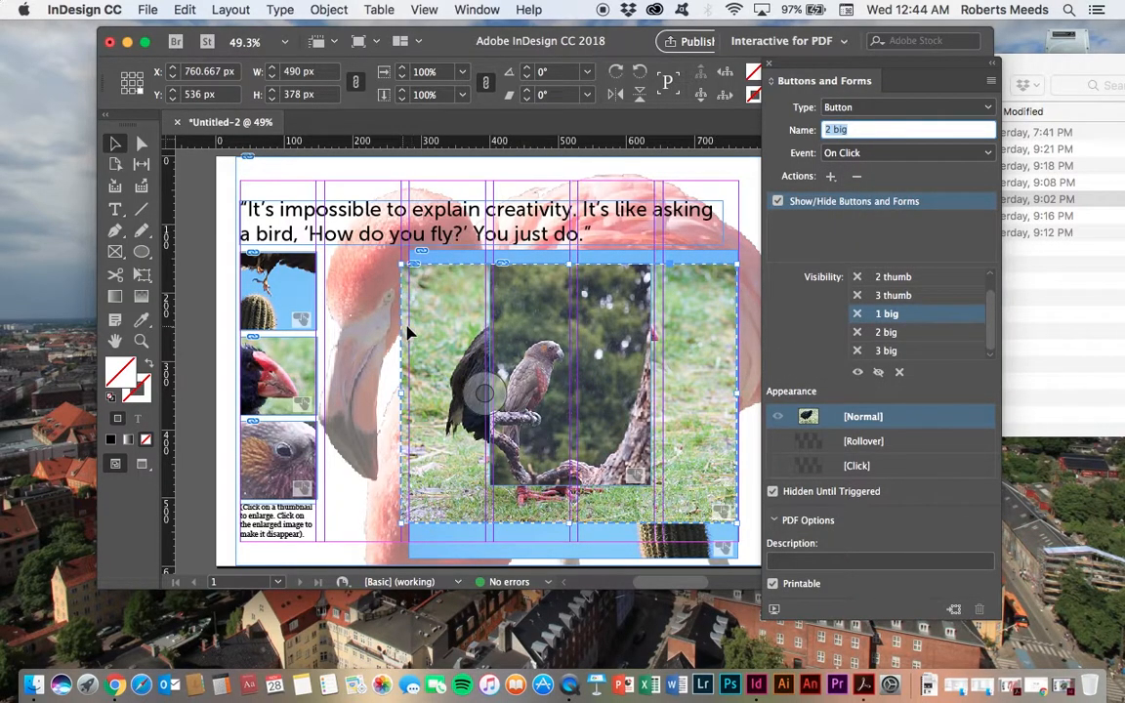
left_click(907, 337)
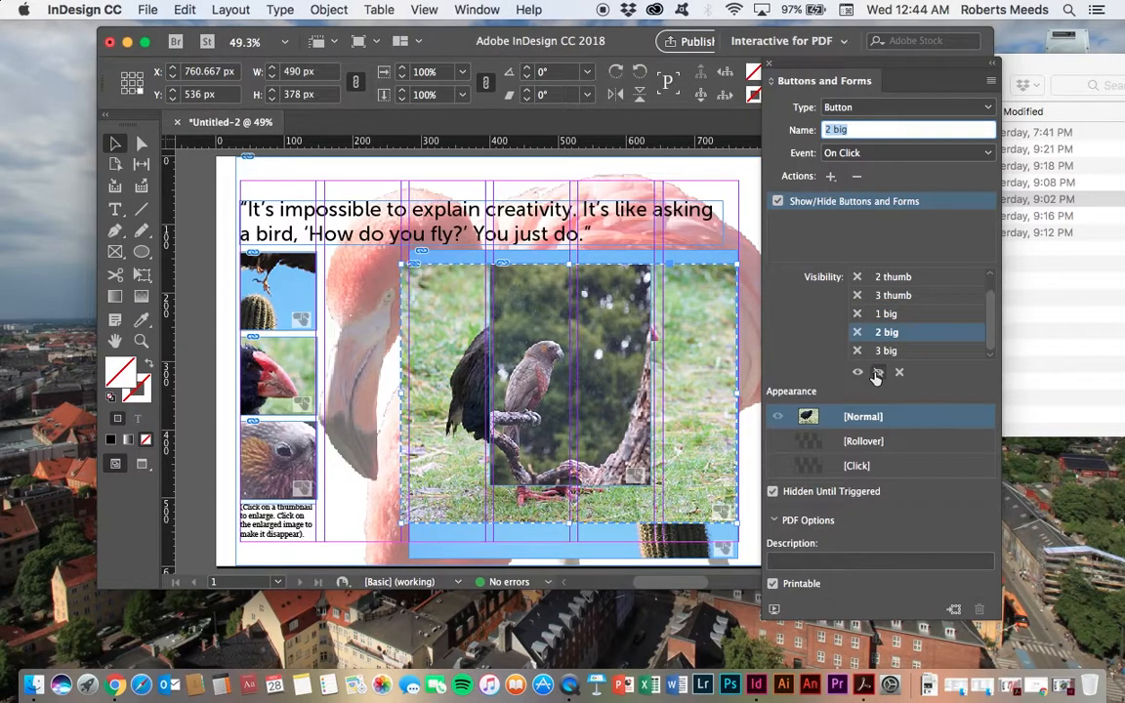
left_click(877, 375)
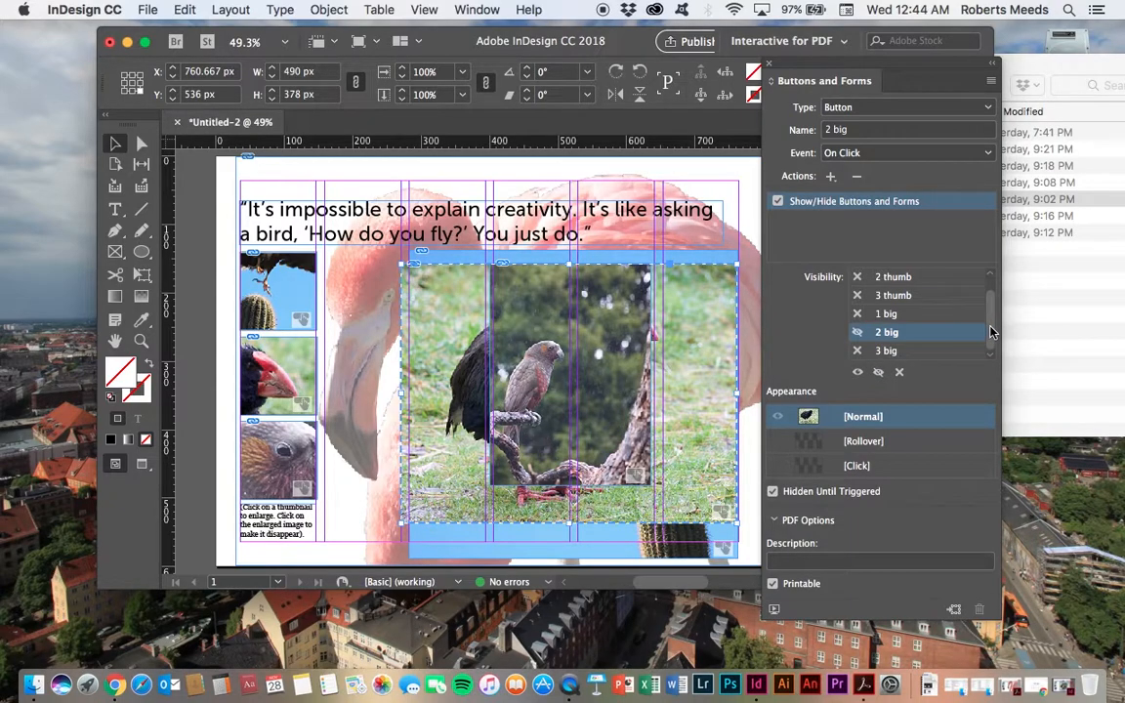
mouse_move(989, 349)
left_mouse_down()
mouse_move(991, 268)
mouse_move(997, 345)
left_mouse_up()
Step: Set the 3 big button's event to On Click and add a Show/Hide action that hides 3 big
left_click(582, 289)
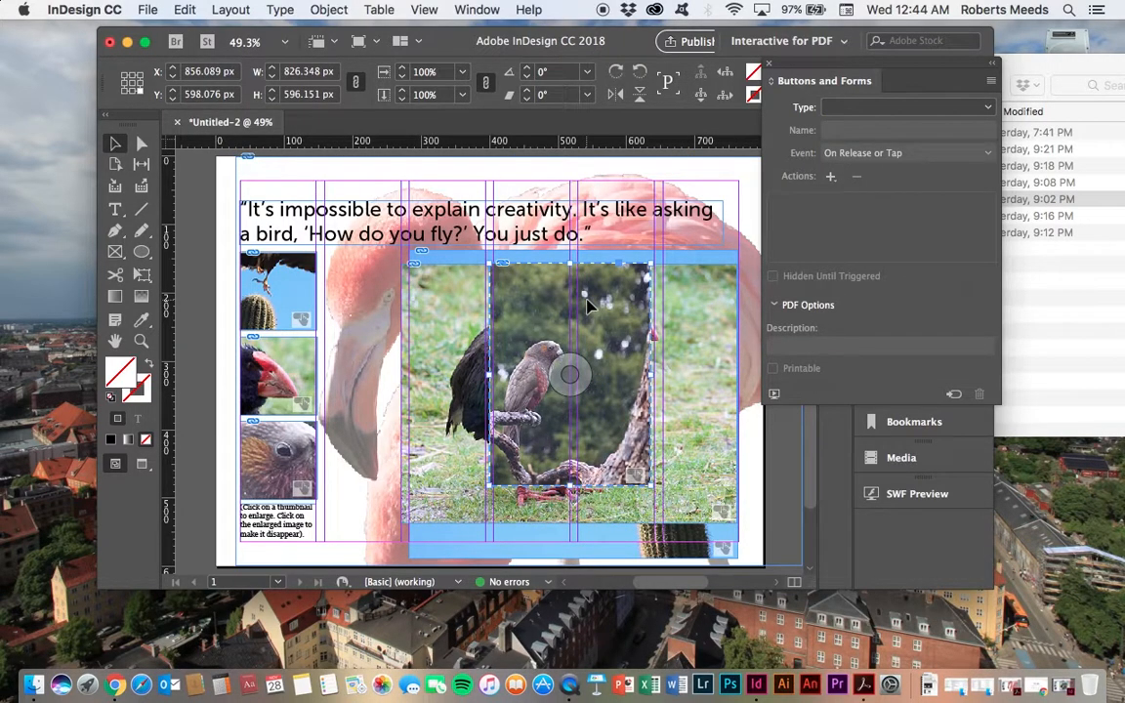
left_click(971, 156)
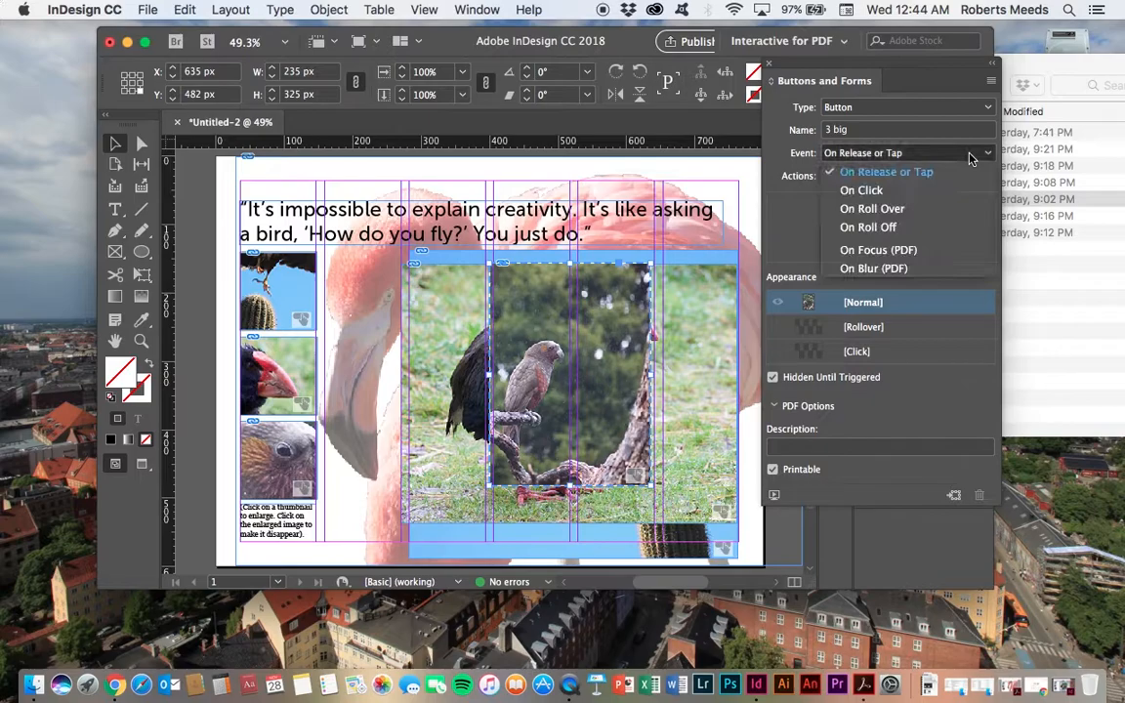
left_click(863, 190)
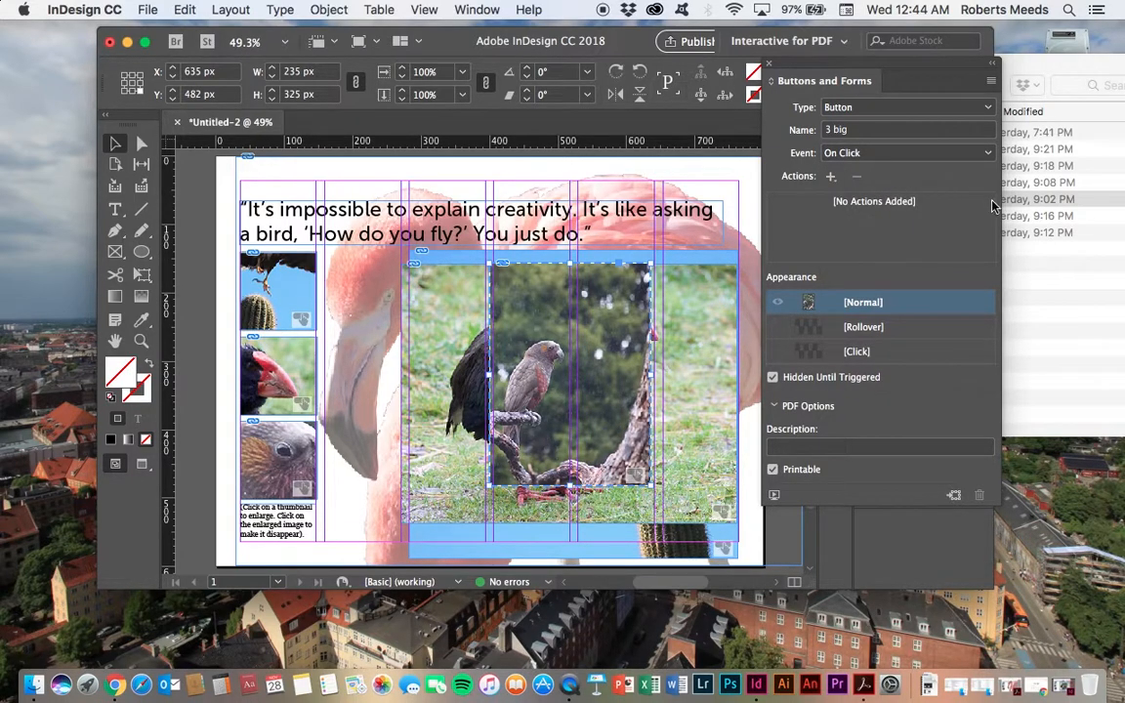
left_click(830, 177)
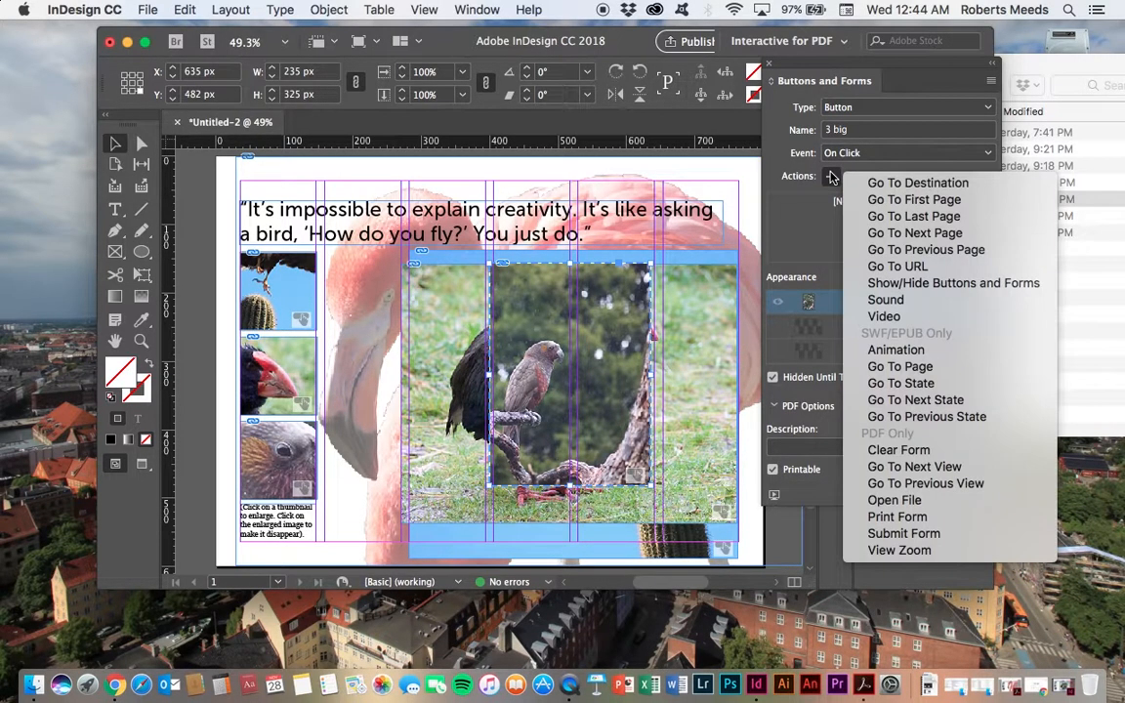
left_click(955, 283)
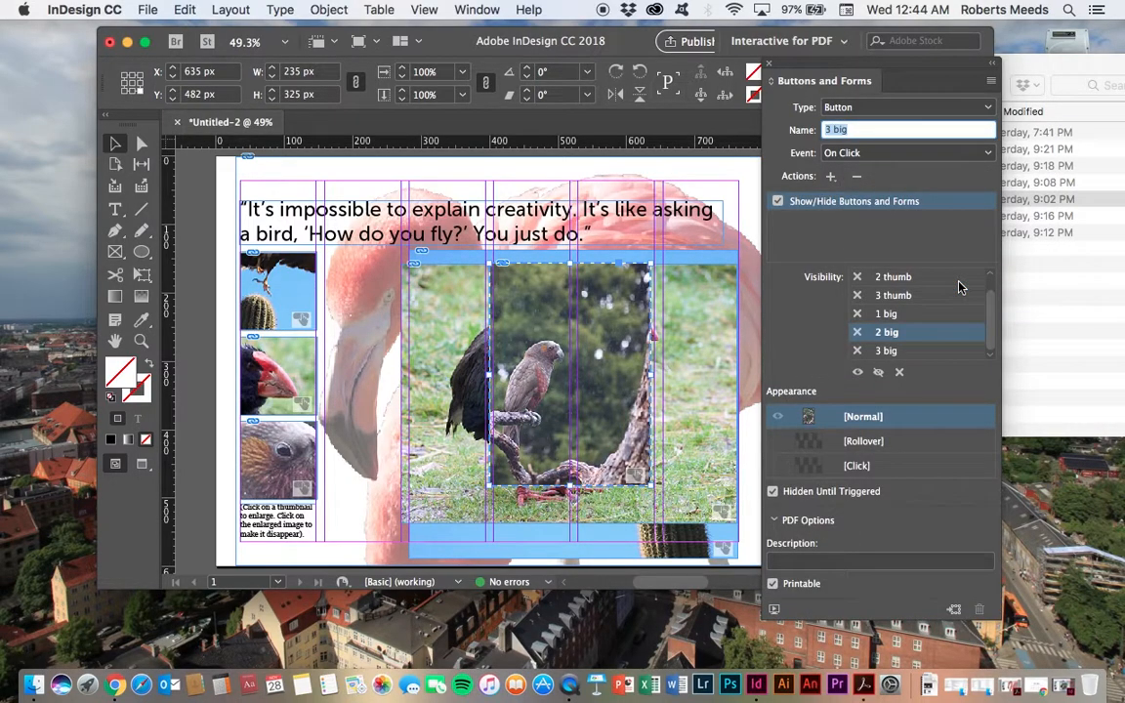
left_click(933, 351)
left_click(877, 374)
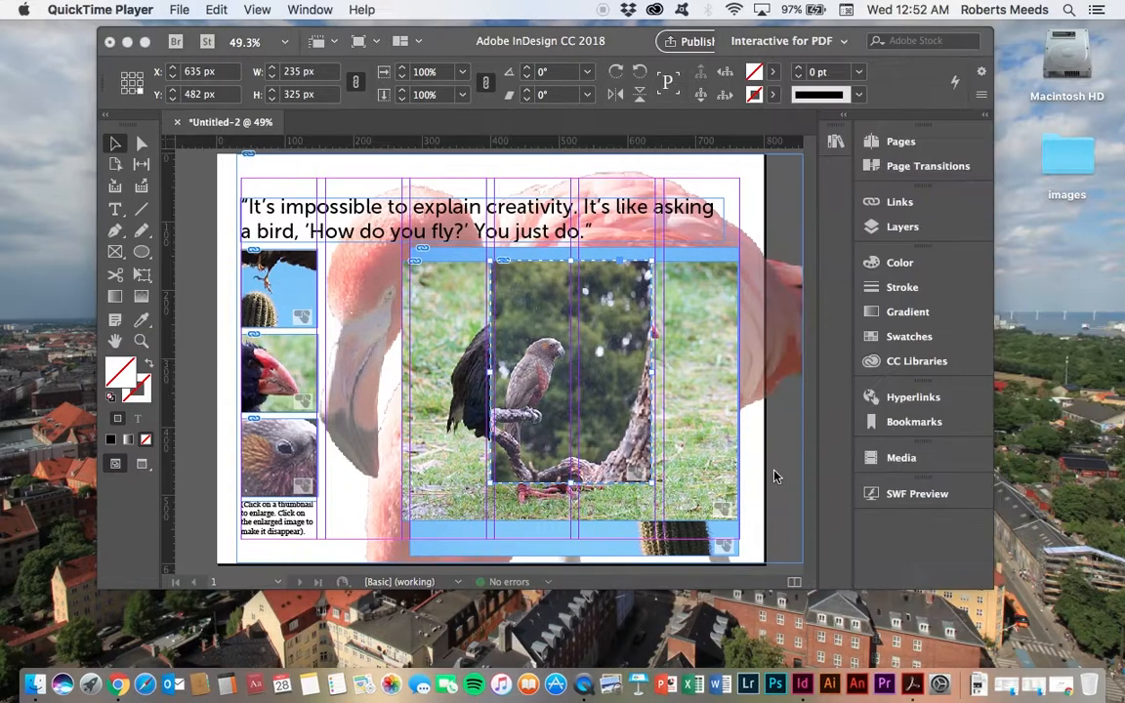
left_click(696, 422)
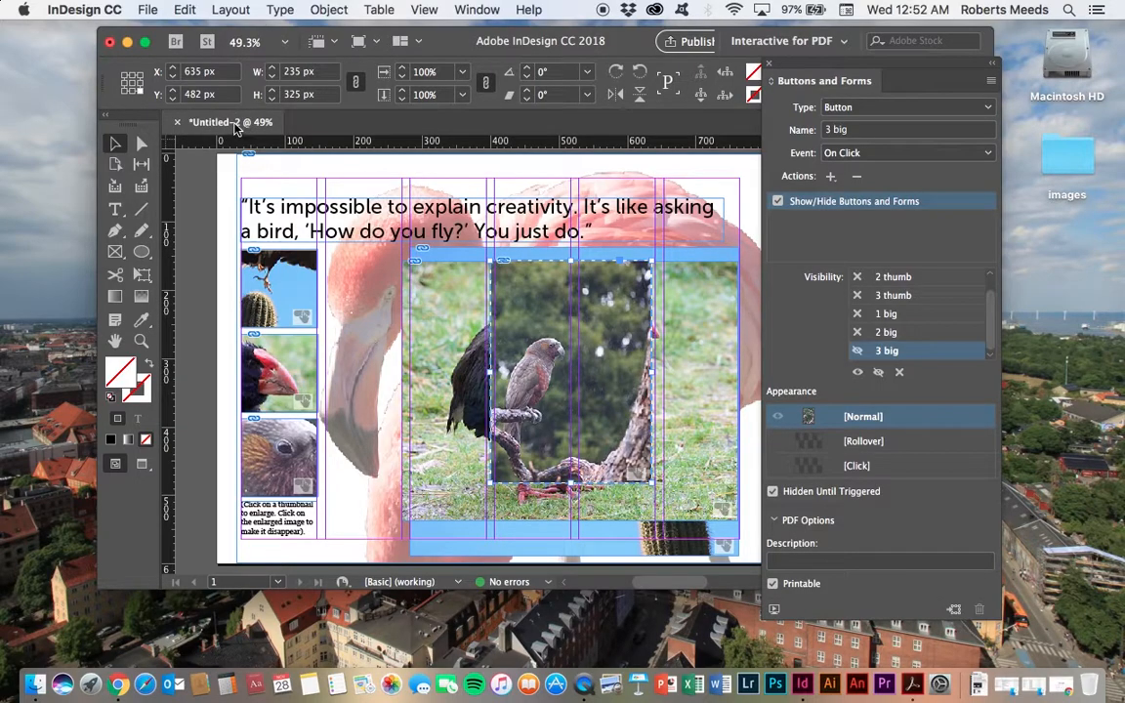
Step: Save the document as button test.indd in the images folder on the Desktop
left_click(147, 9)
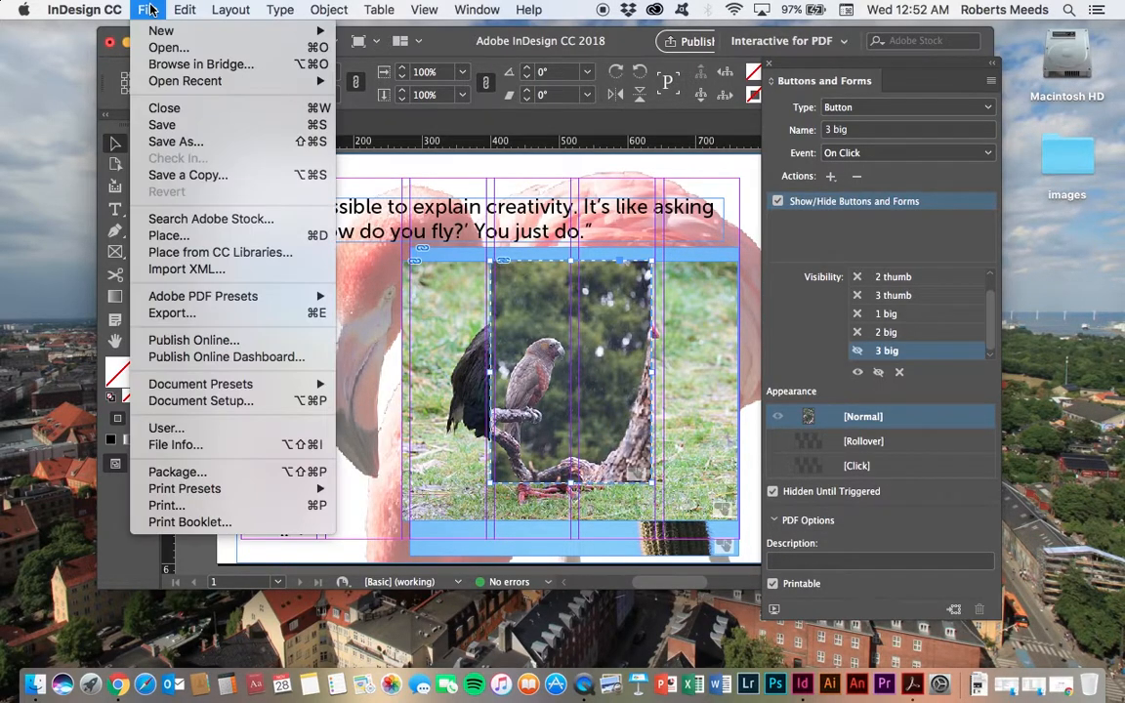
left_click(163, 126)
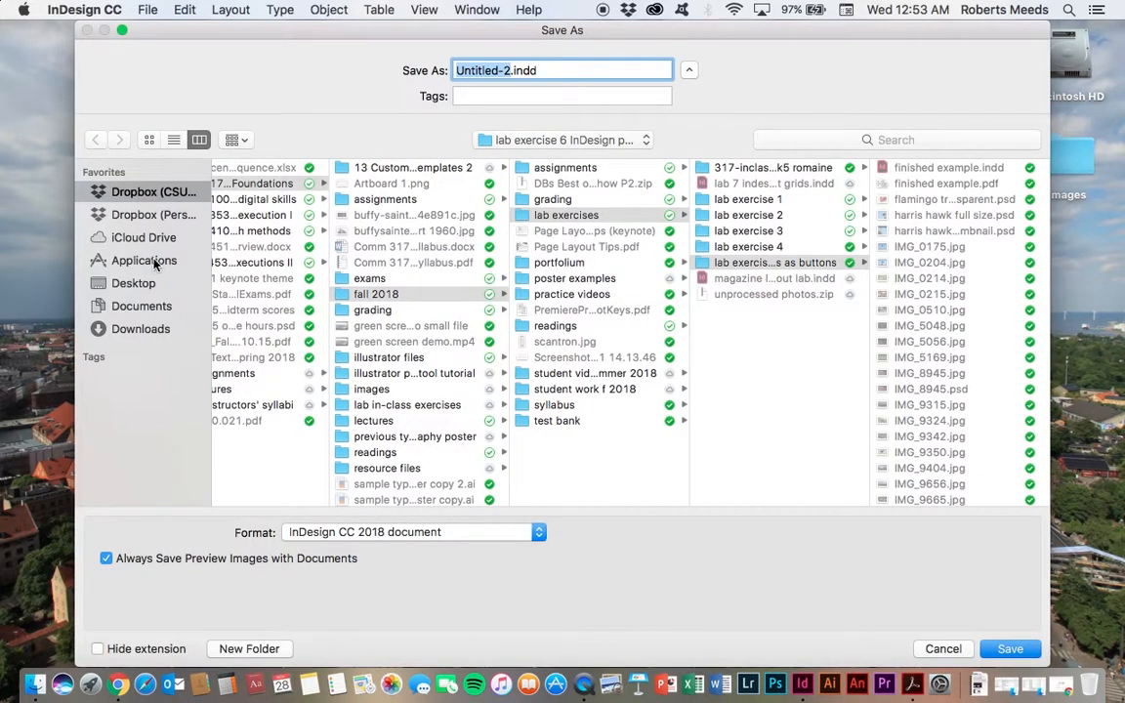
left_click(137, 283)
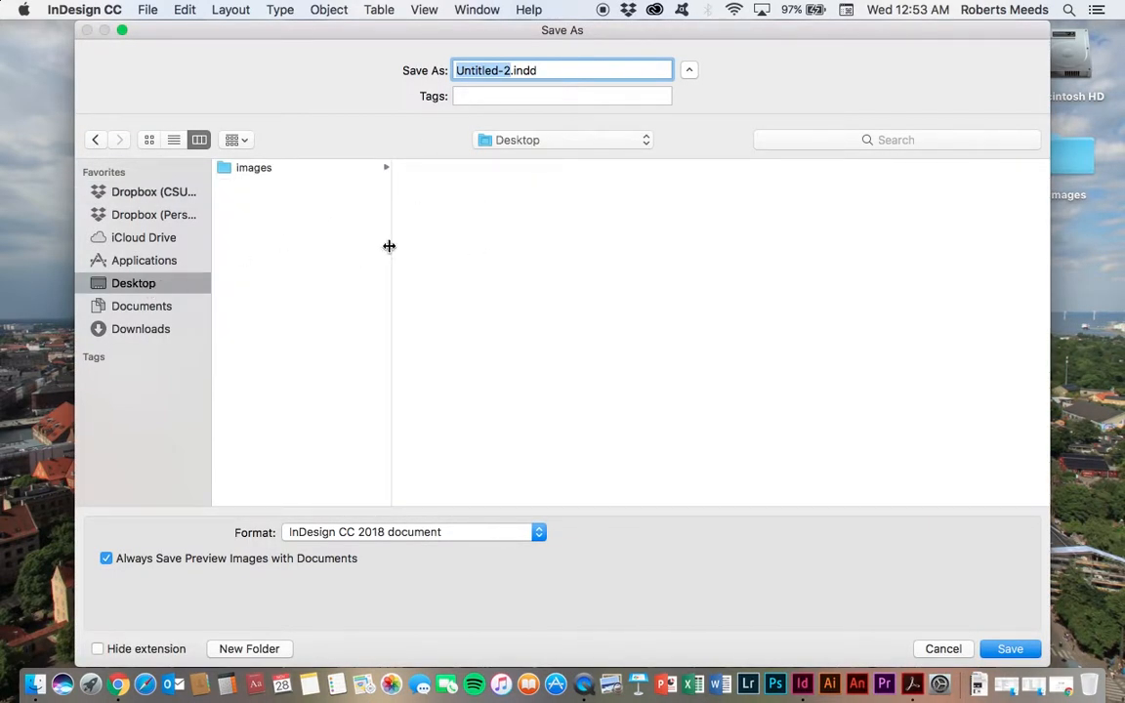
left_click(247, 170)
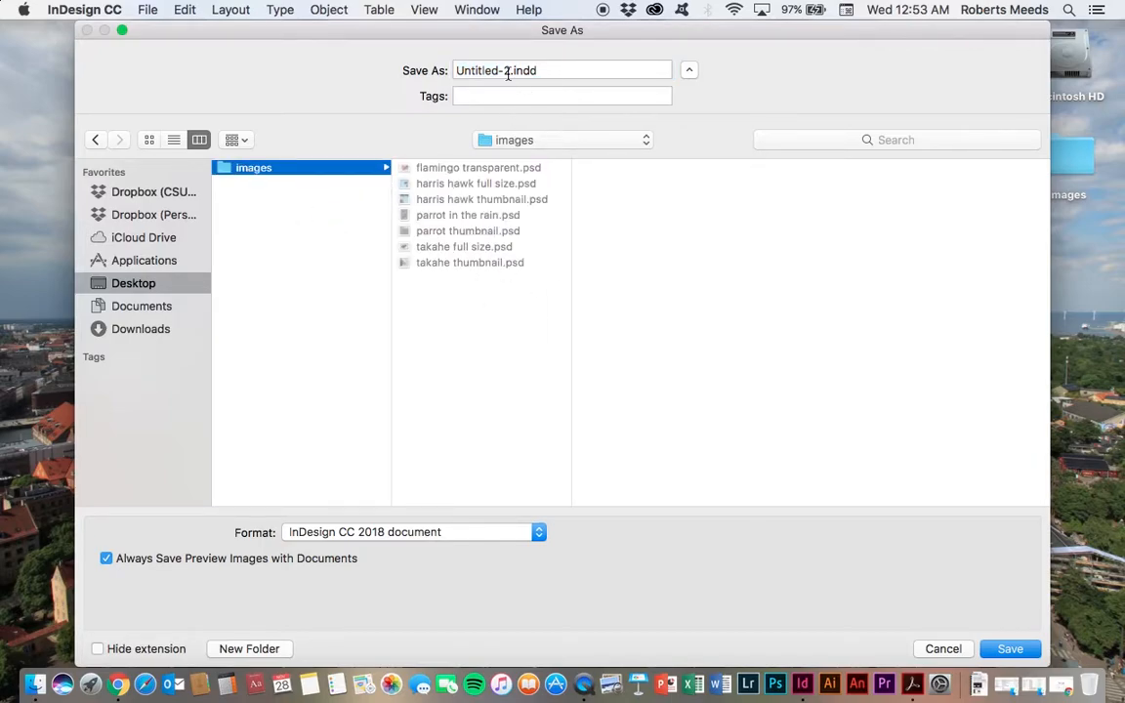
left_click(455, 70)
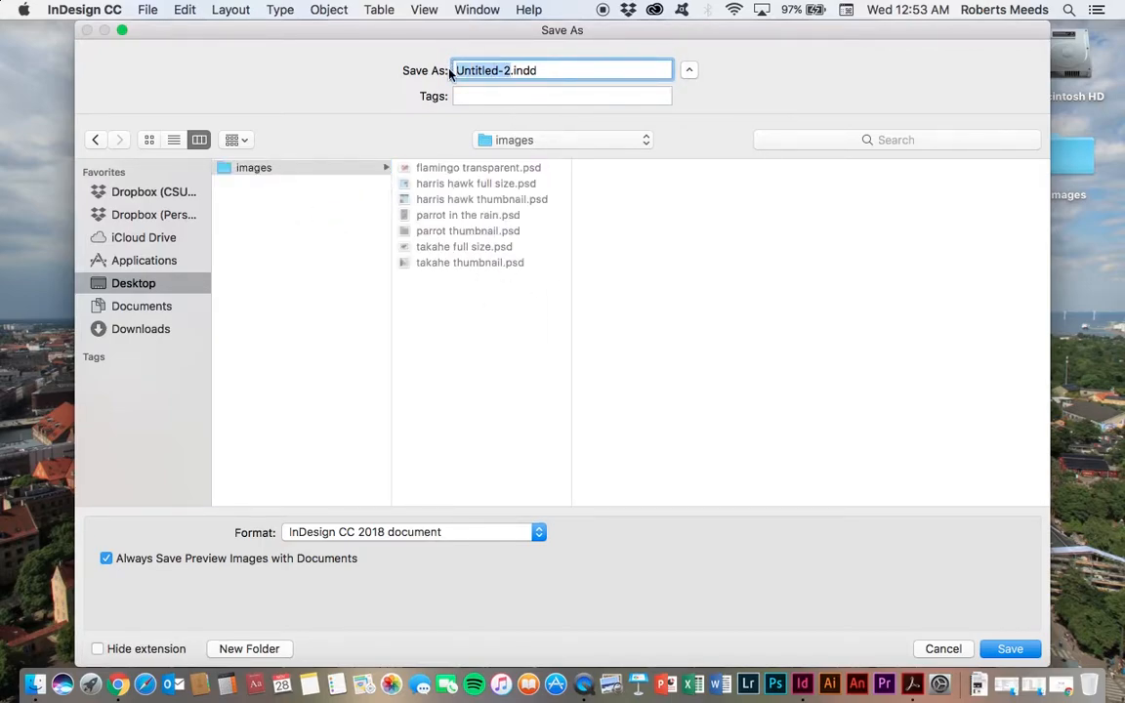
type("button t")
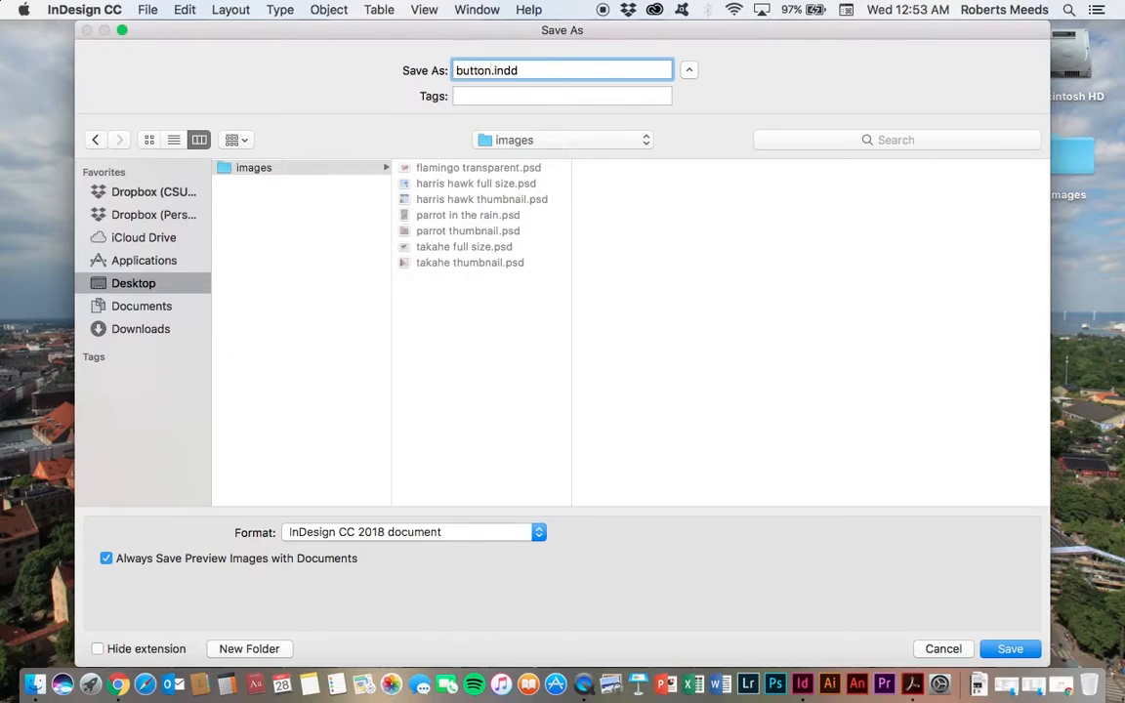
type("east")
key("BackSpace")
key("BackSpace")
key("BackSpace")
type("st")
left_click(1021, 652)
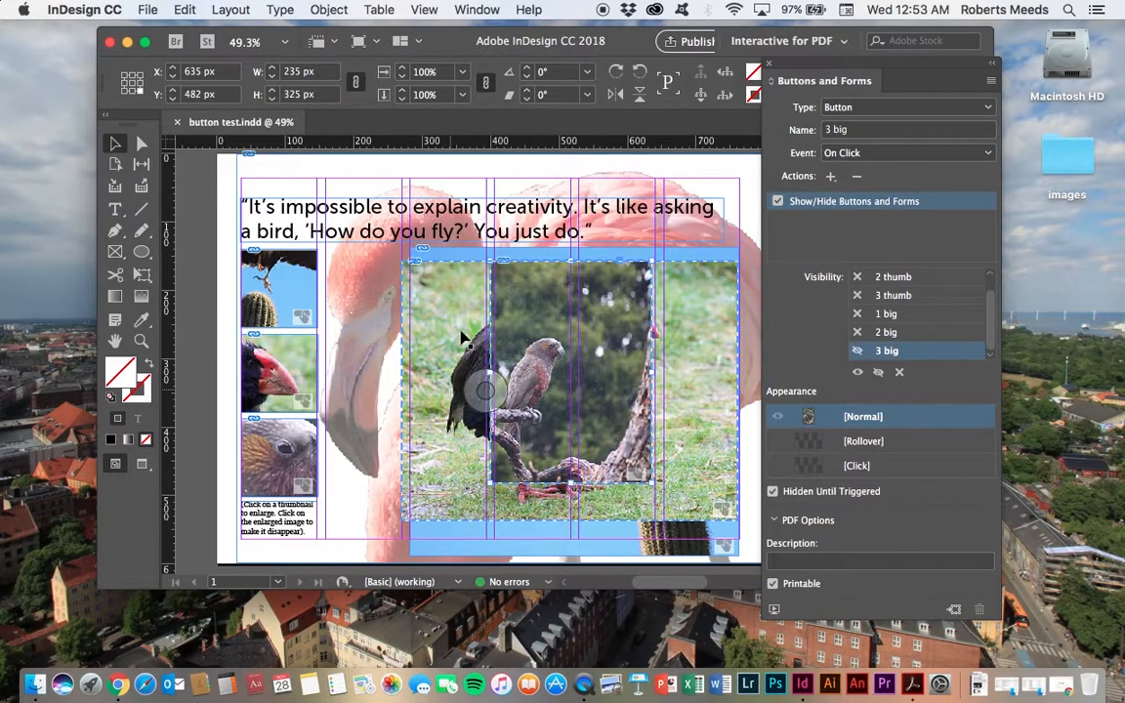
Step: Export the document as button test.pdf in Adobe PDF (Interactive) format with the default export settings
left_click(147, 11)
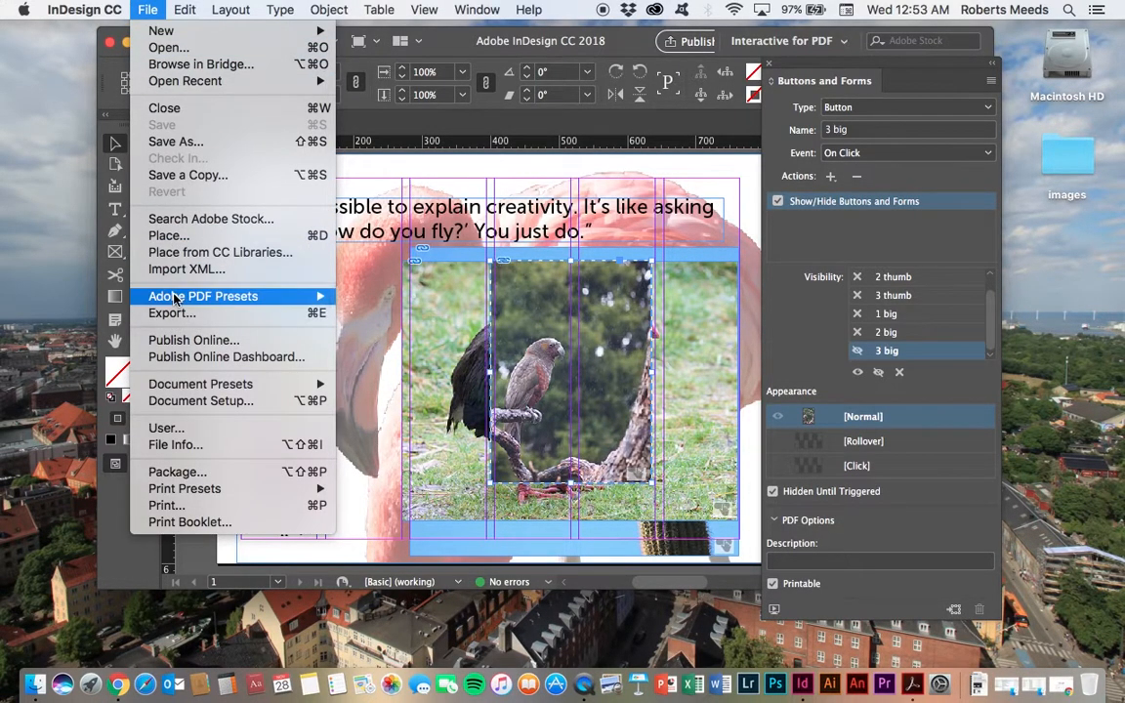
mouse_move(173, 299)
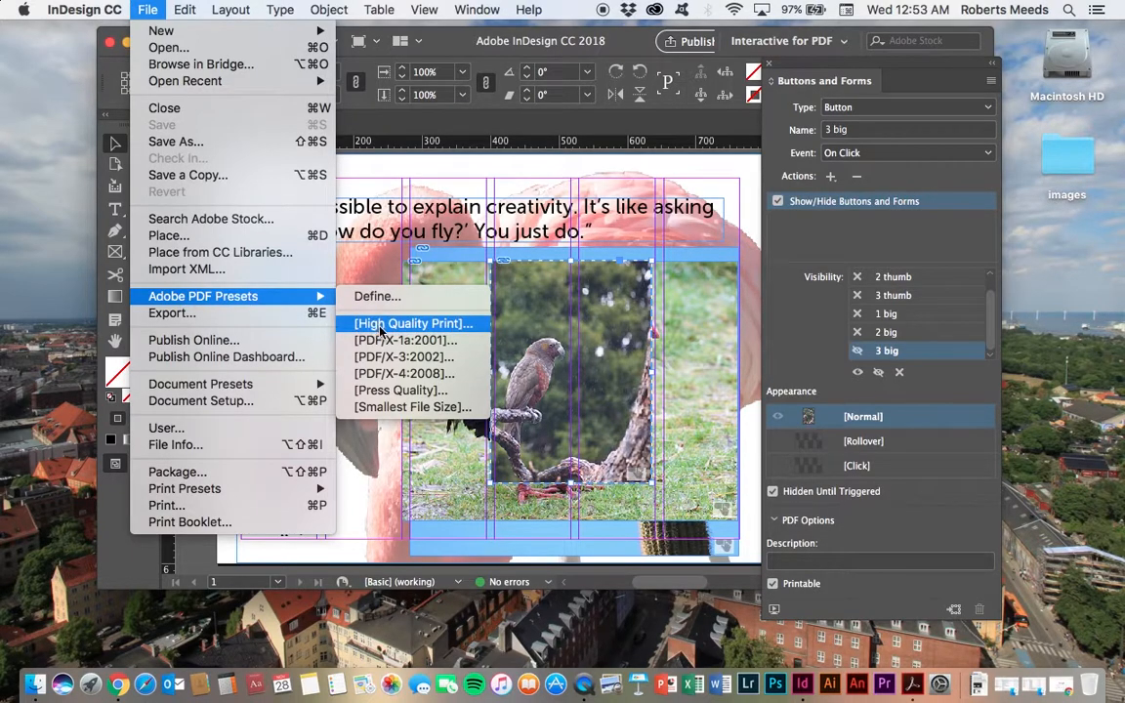
left_click(167, 313)
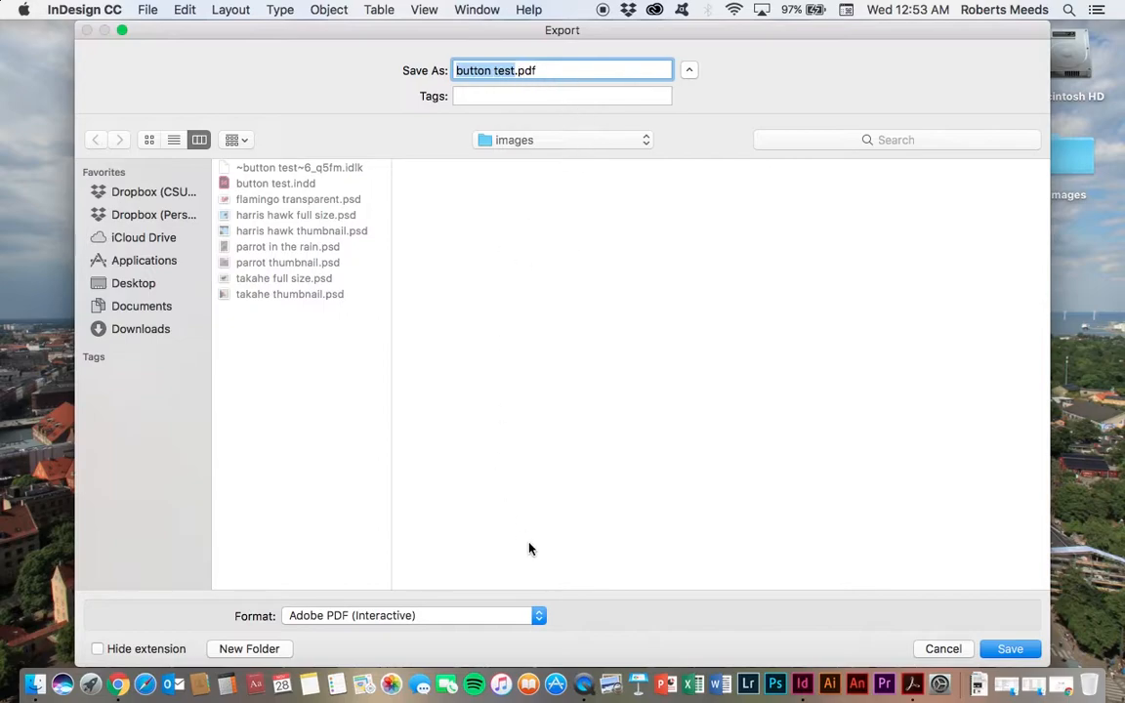
left_click(542, 623)
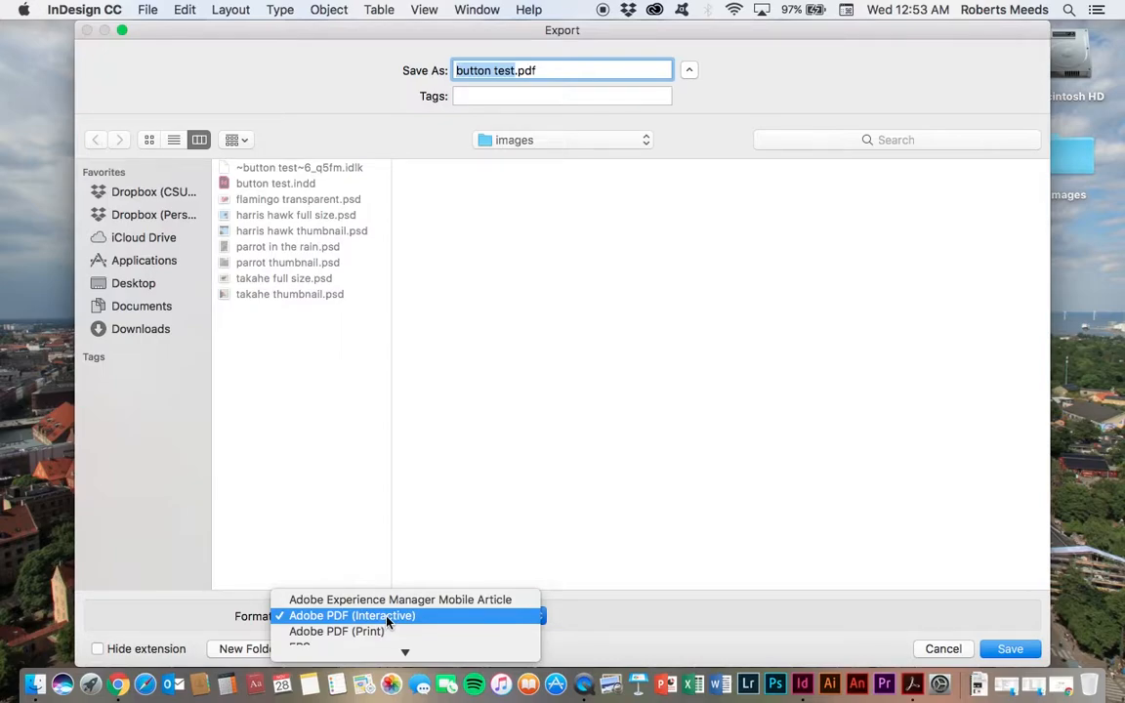
left_click(420, 622)
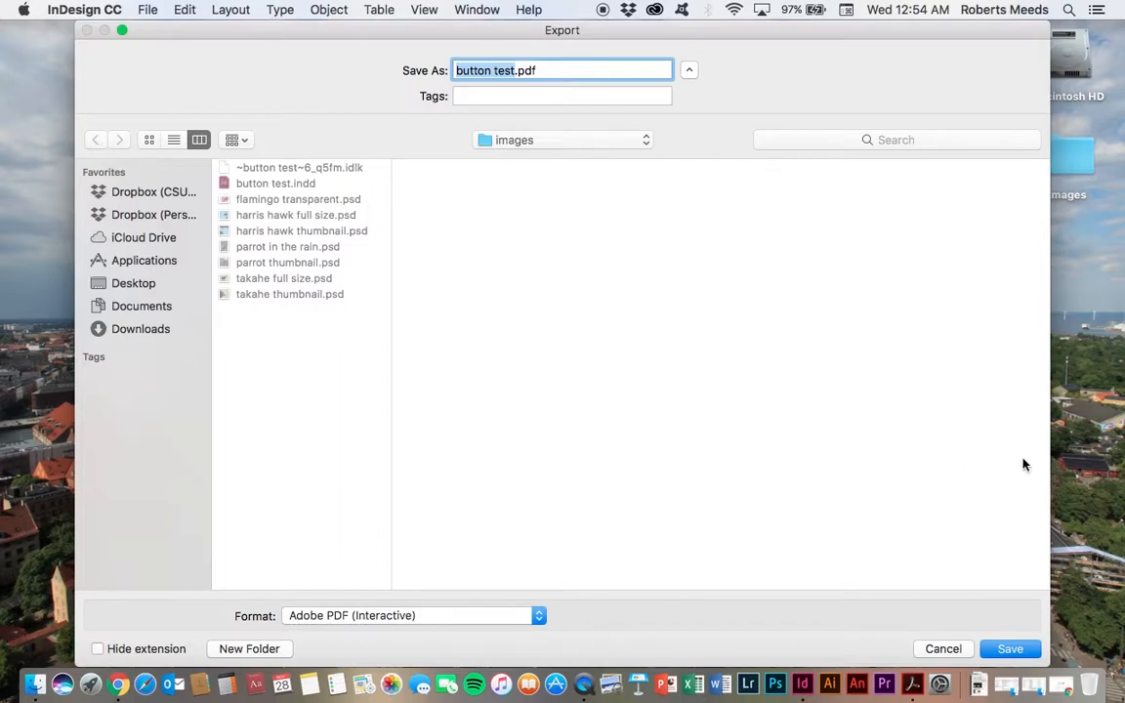
left_click(1009, 649)
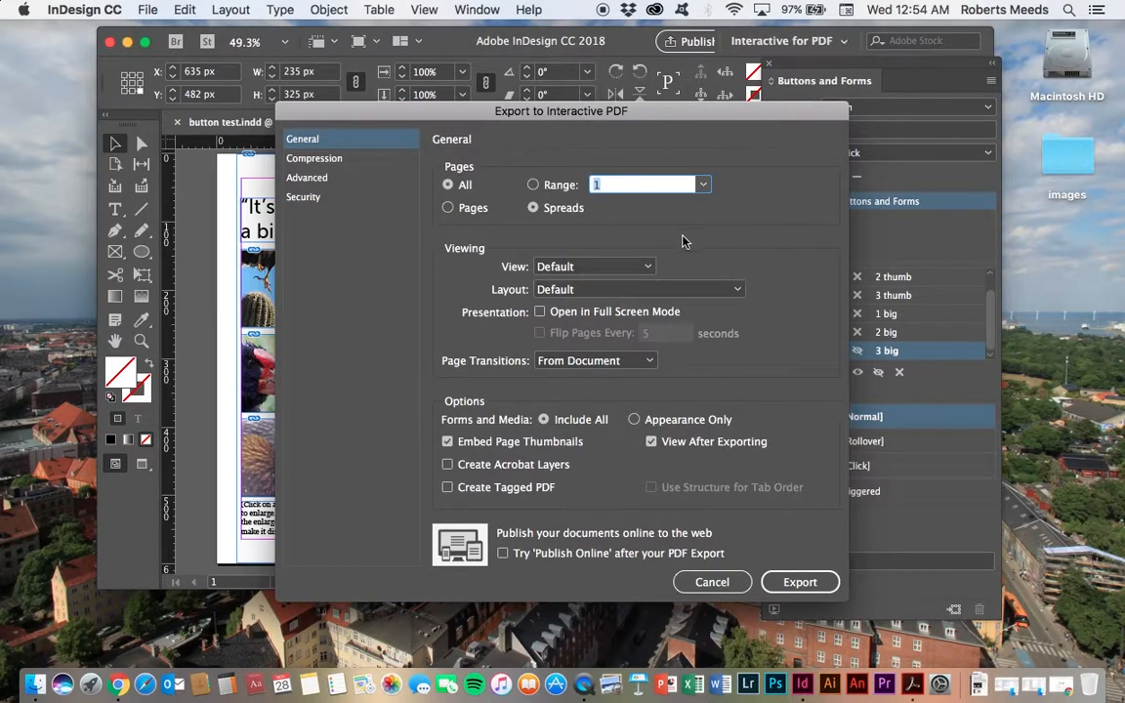
left_click(796, 582)
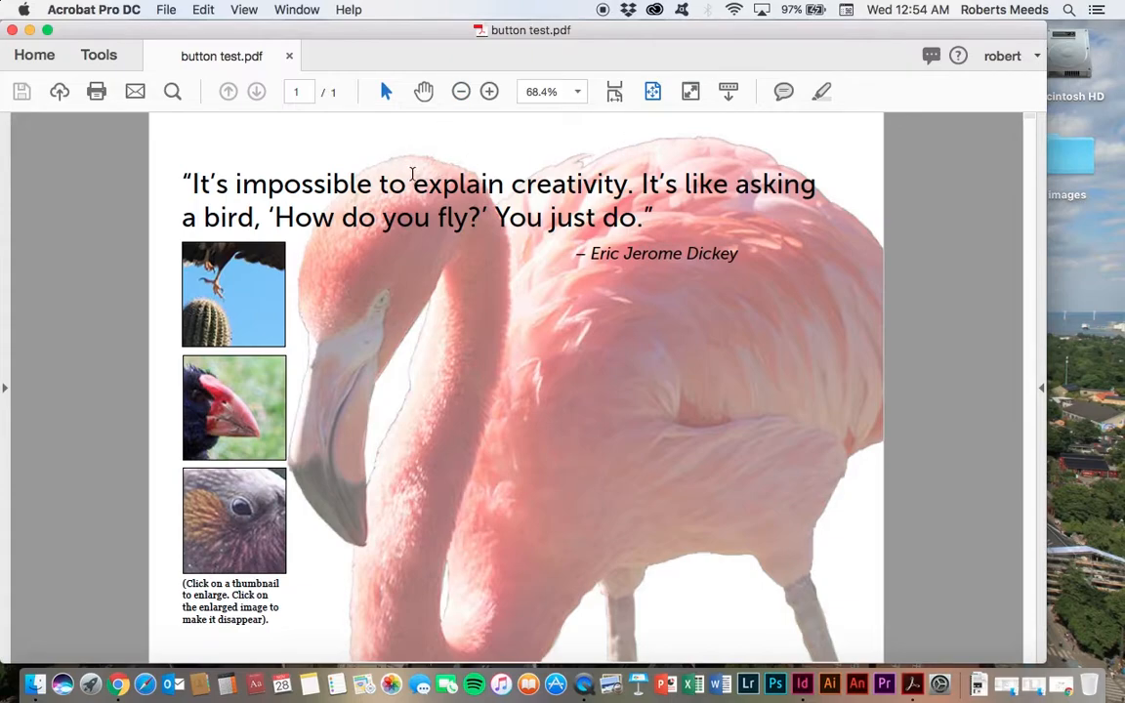
Step: Test the exported PDF by opening each thumbnail's enlarged image and clicking the enlarged image to hide it again
left_click(247, 290)
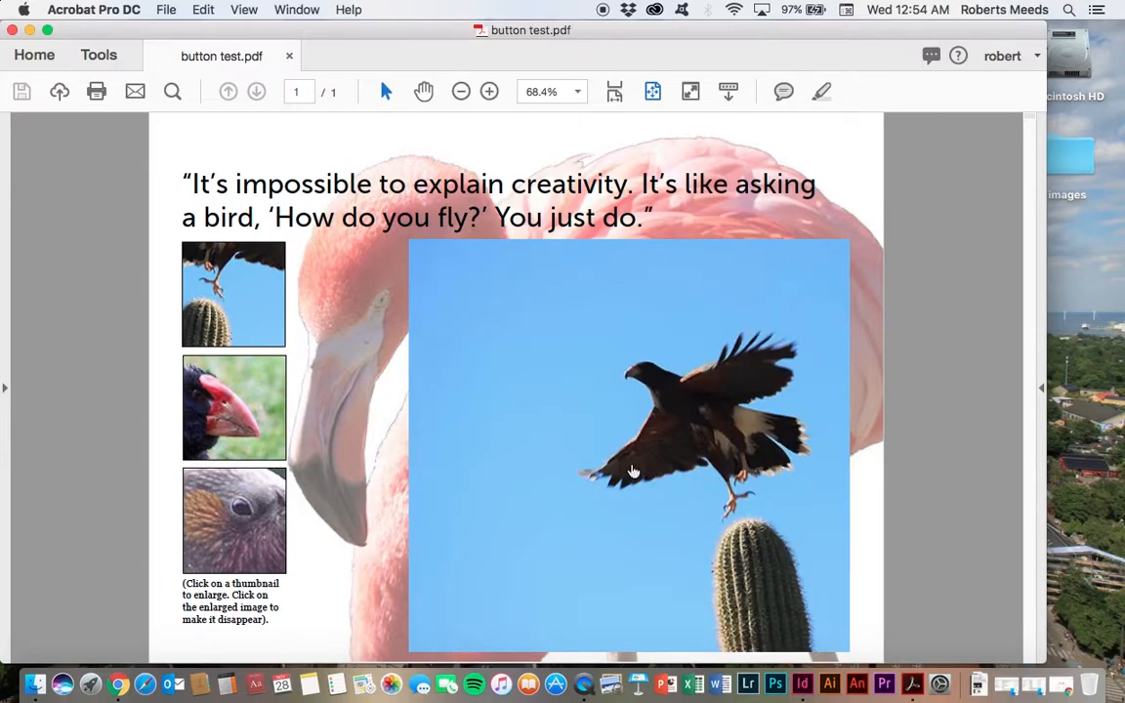
left_click(577, 467)
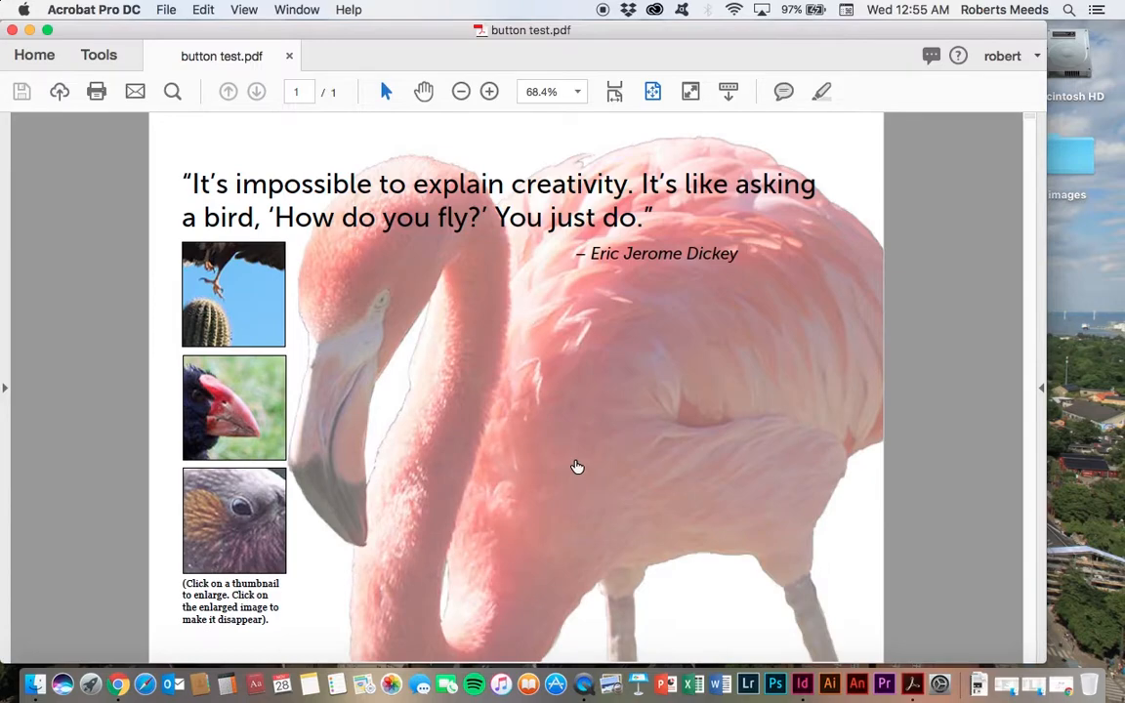
left_click(234, 437)
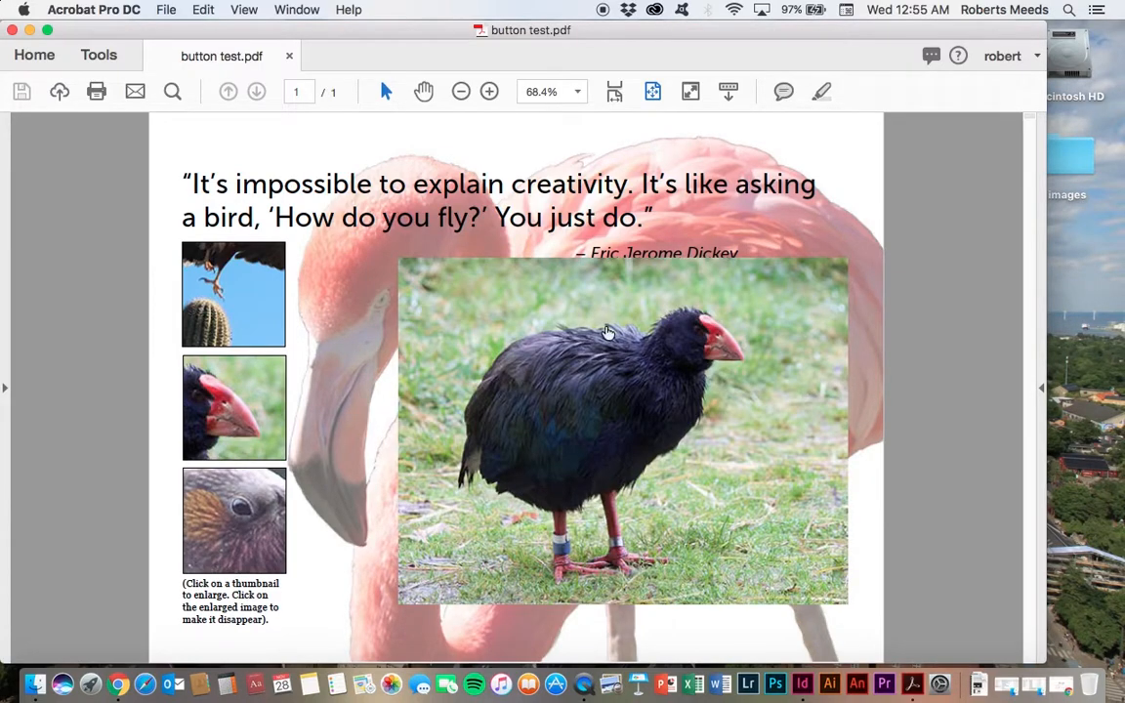
left_click(739, 423)
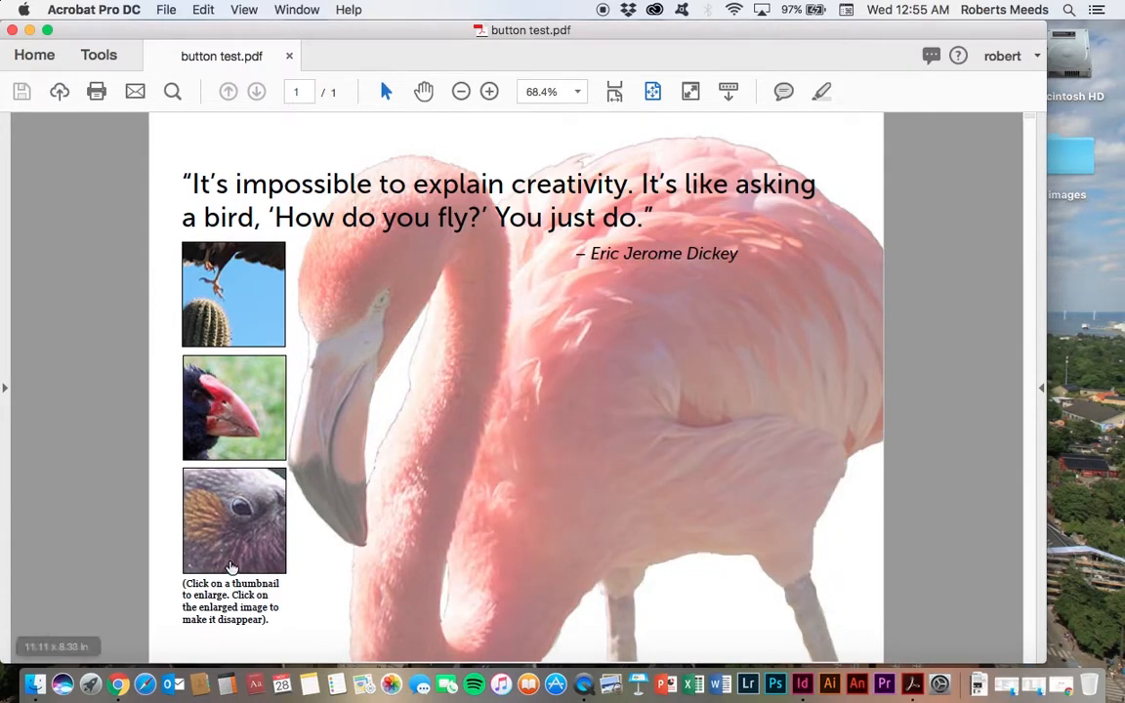
left_click(229, 545)
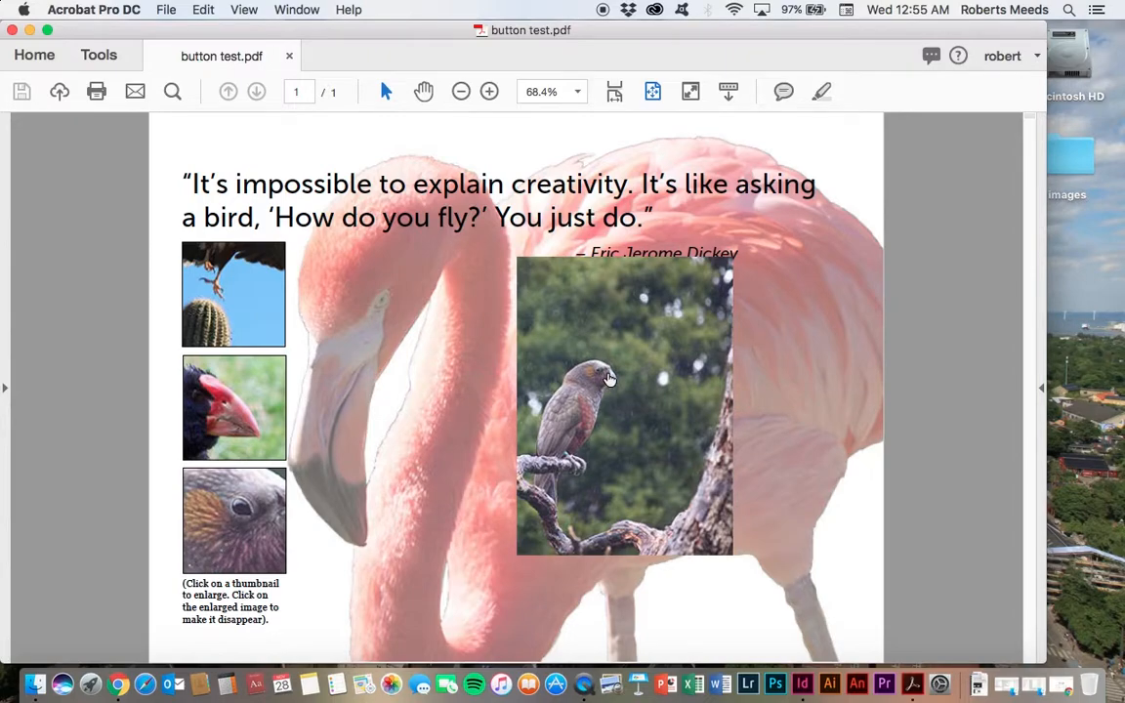
left_click(549, 344)
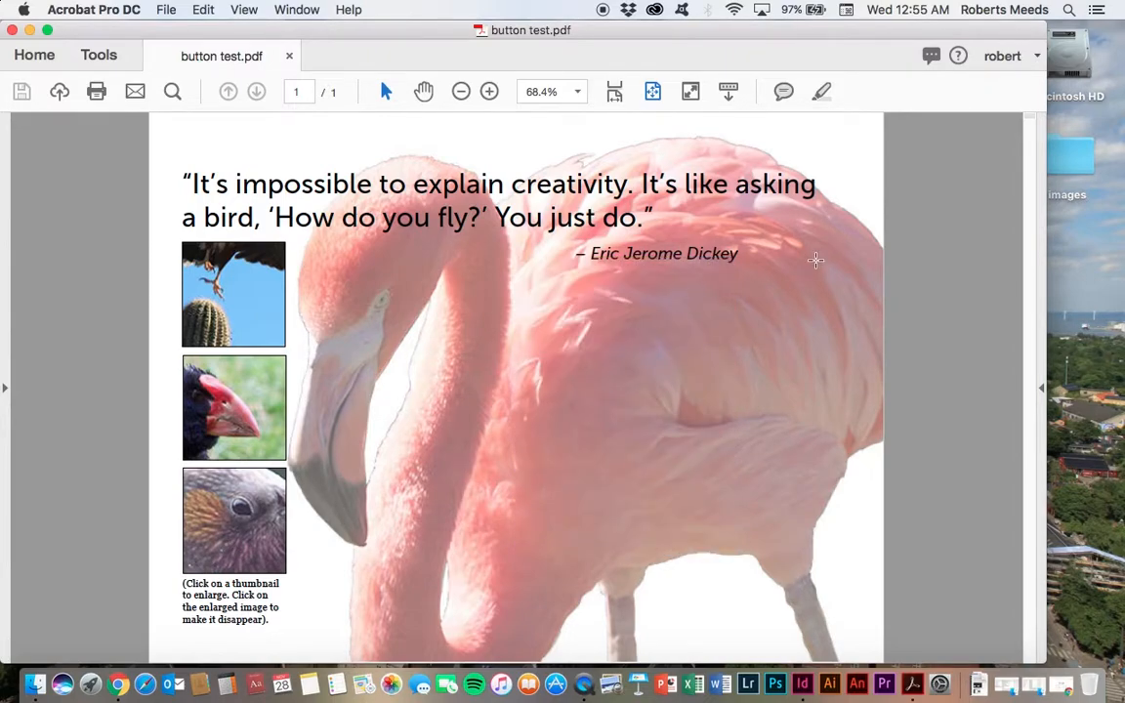